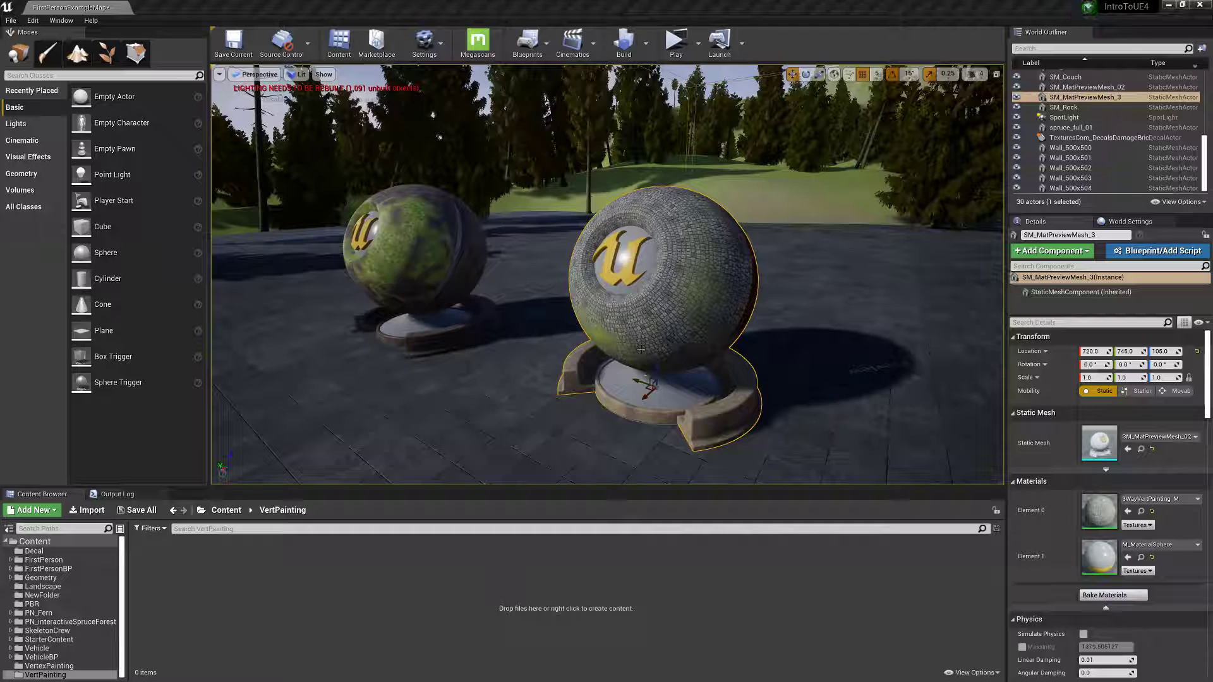
Examine the two vertex-painted material preview spheres and their surroundings in the level
right_click_drag(683, 324, 297, 297)
left_click(634, 322)
right_click_drag(735, 364, 657, 336)
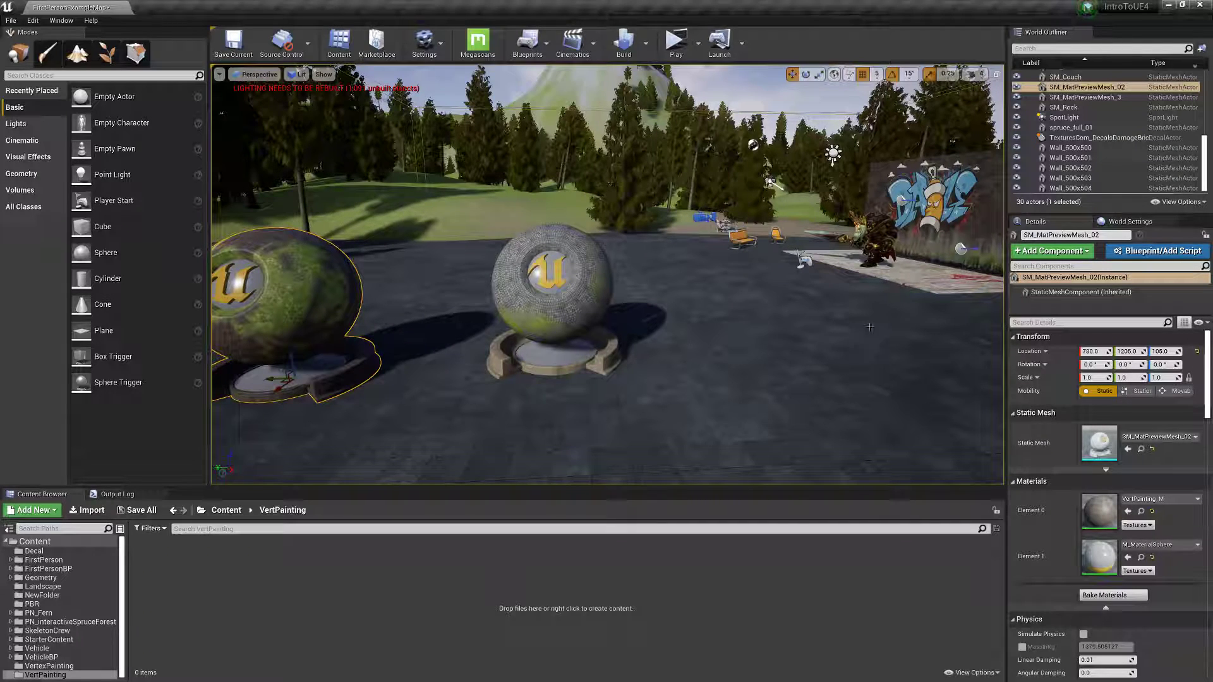
right_click_drag(621, 292, 816, 280)
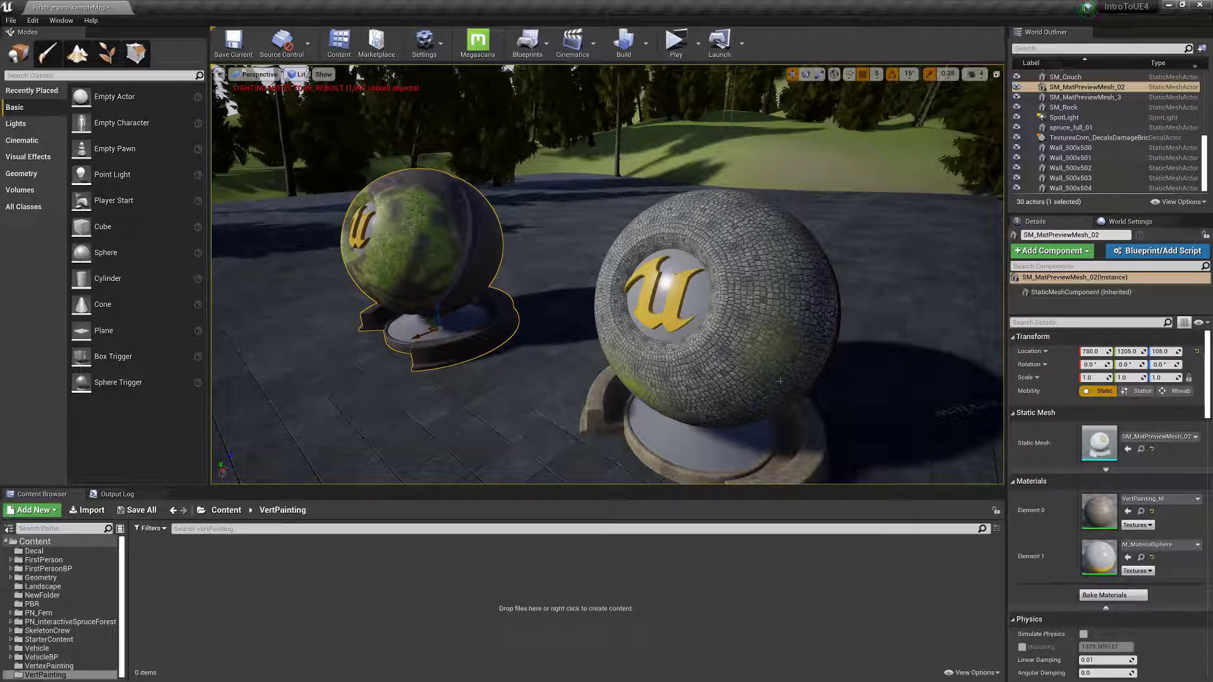
right_click_drag(671, 287, 739, 312)
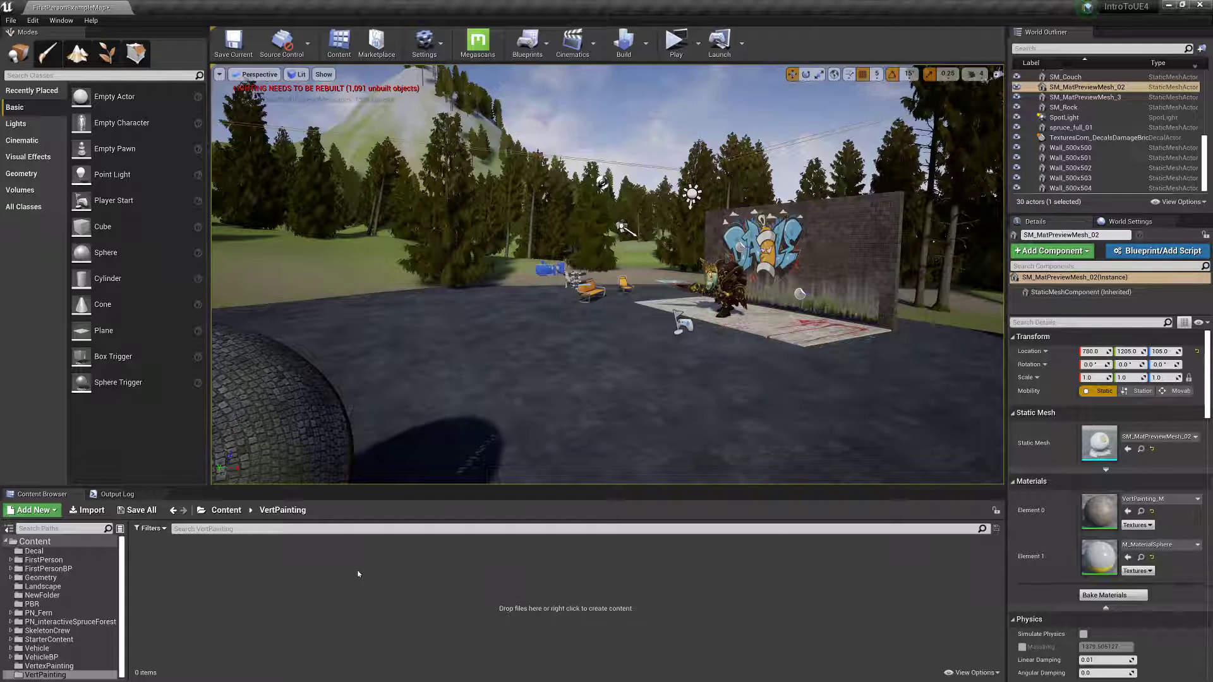
Create a material named 4WayVert_M in the VertPainting folder and open it for editing
left_click(59, 512)
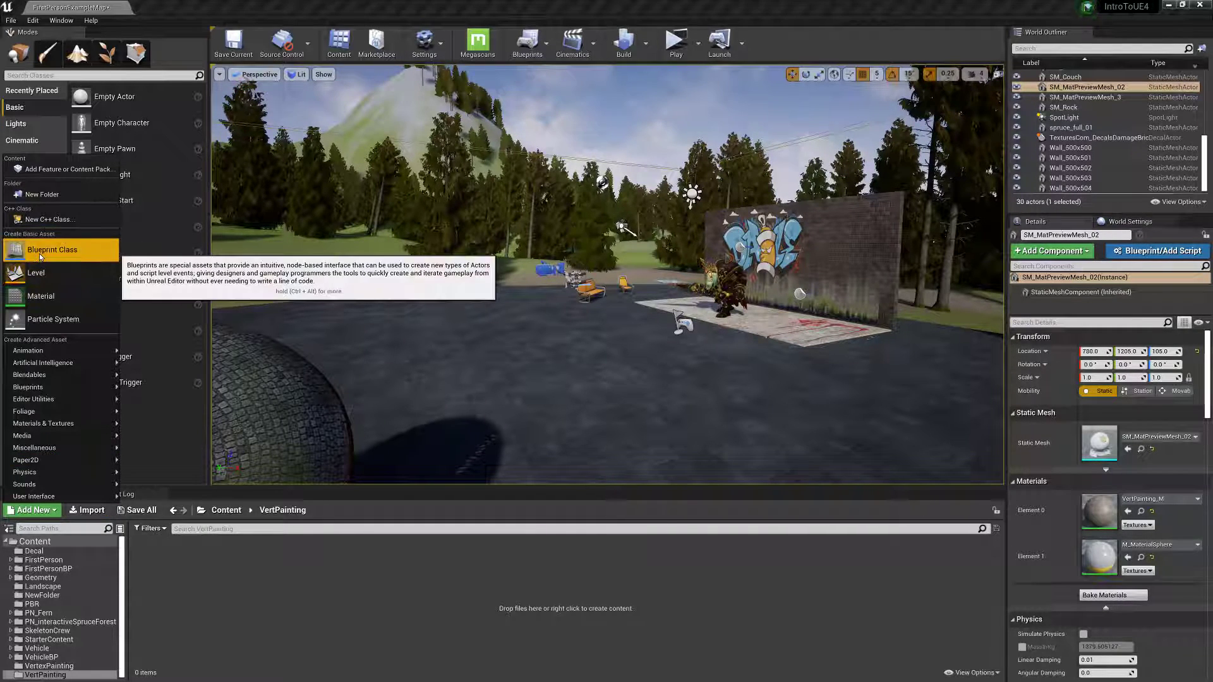
left_click(74, 297)
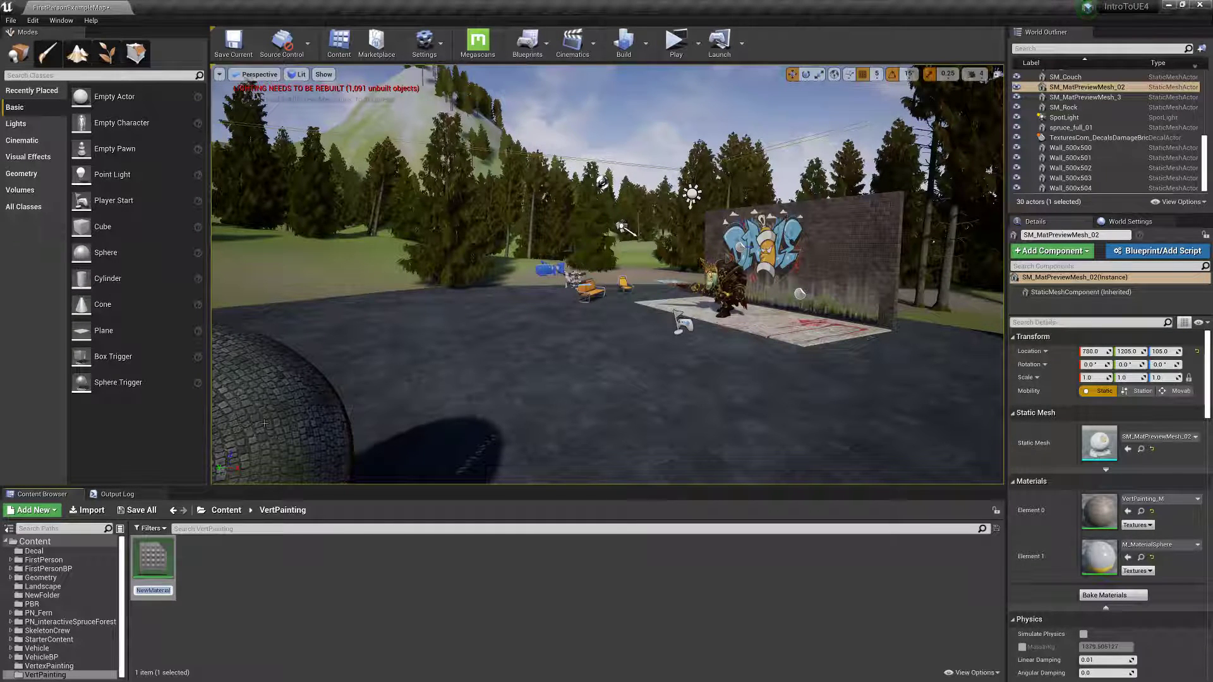
type("4WayVert_M")
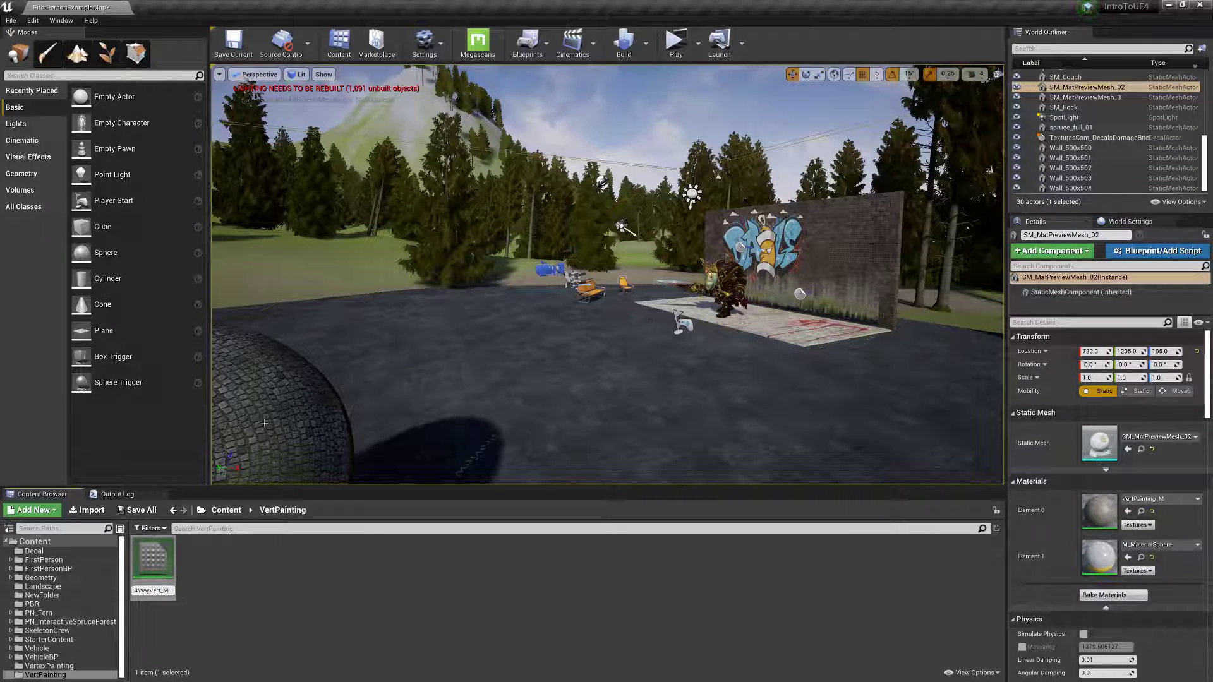
key("Return")
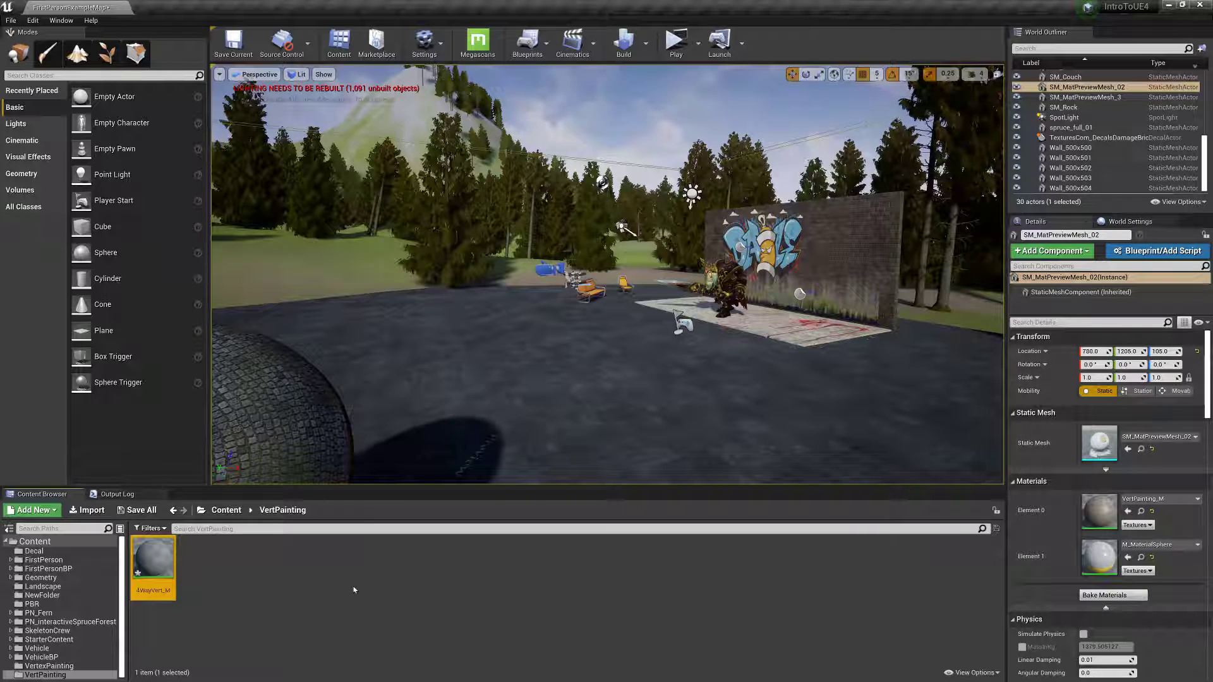
double_click(162, 559)
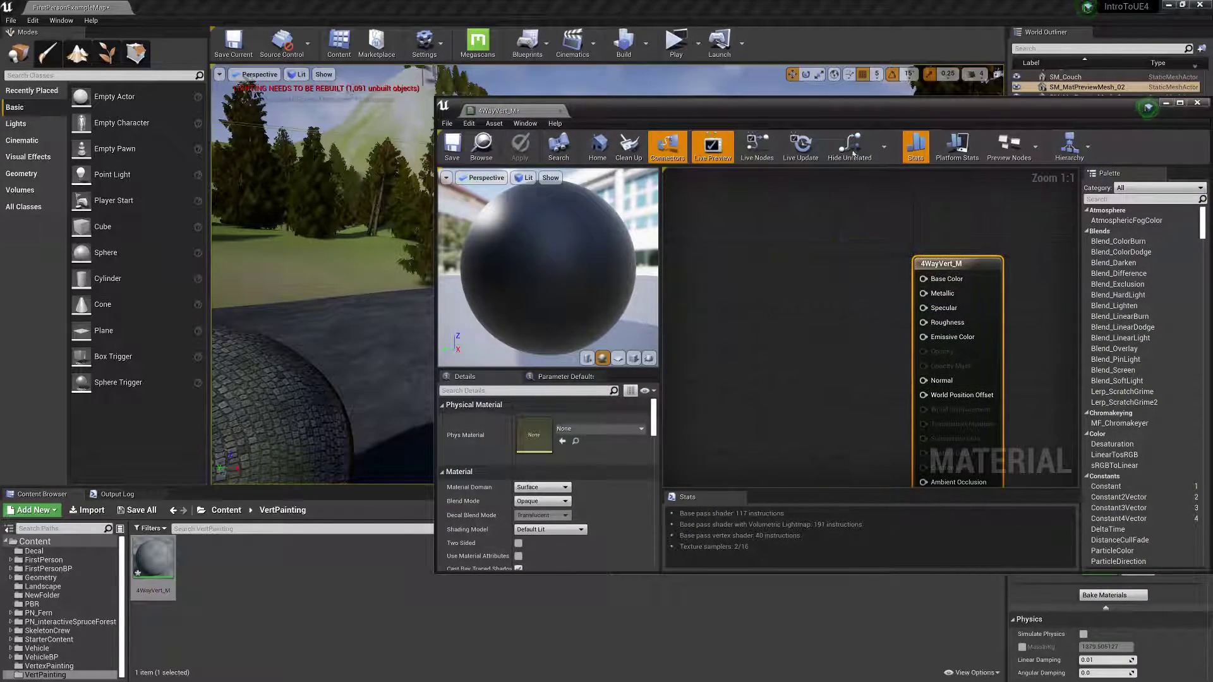
Add four Texture Sample nodes to the material graph, placed one below another beside the material output node
scroll(629, 252, "down", 2)
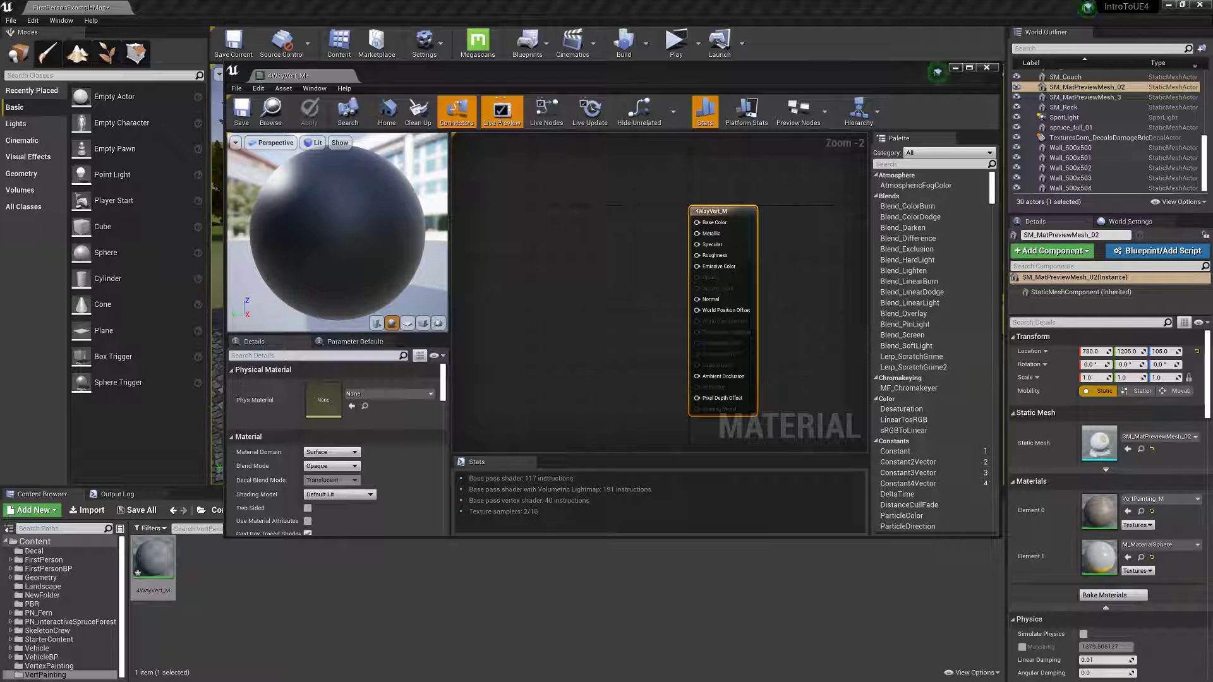
right_click_drag(556, 279, 681, 298)
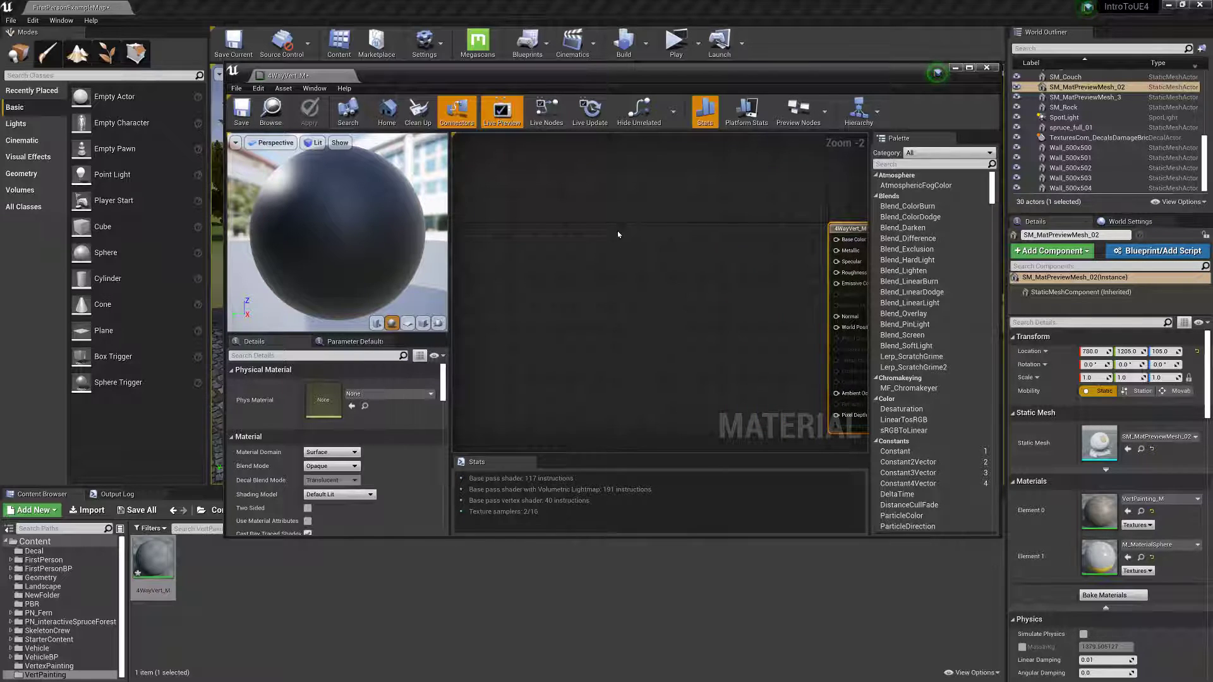
right_click(597, 257)
left_click(554, 240)
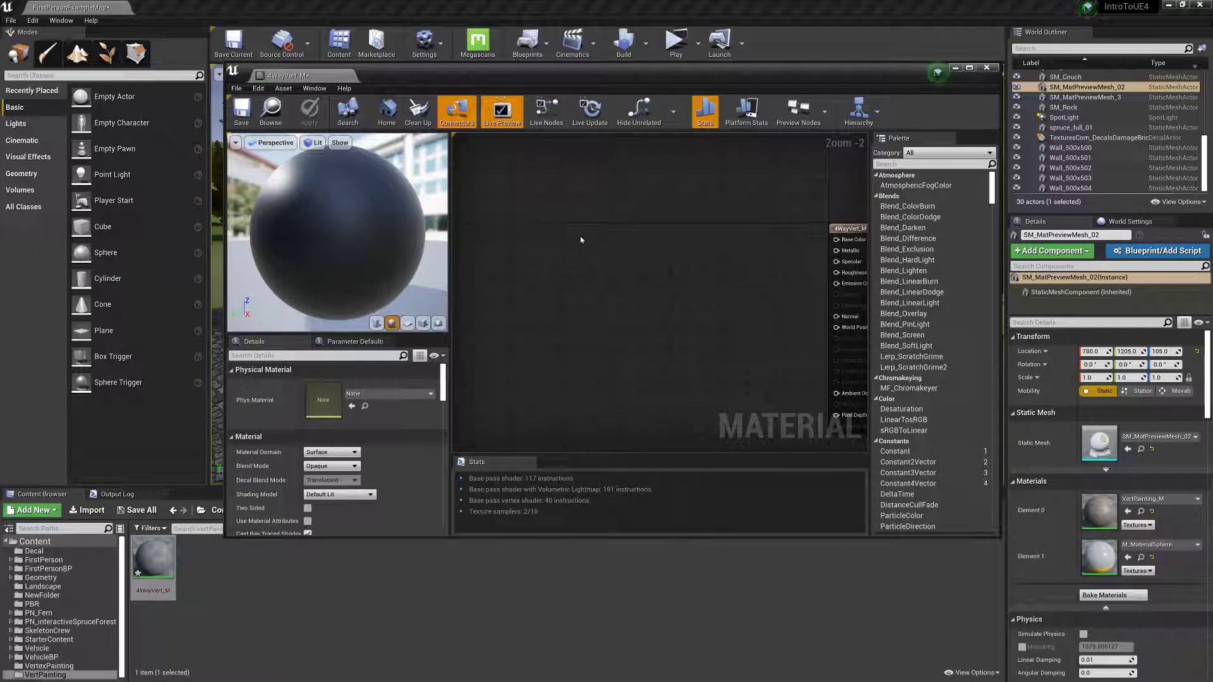
left_click(579, 236)
left_click_drag(622, 245, 586, 233)
left_click(548, 345)
key("t")
left_click(551, 341)
right_click_drag(582, 407, 612, 274)
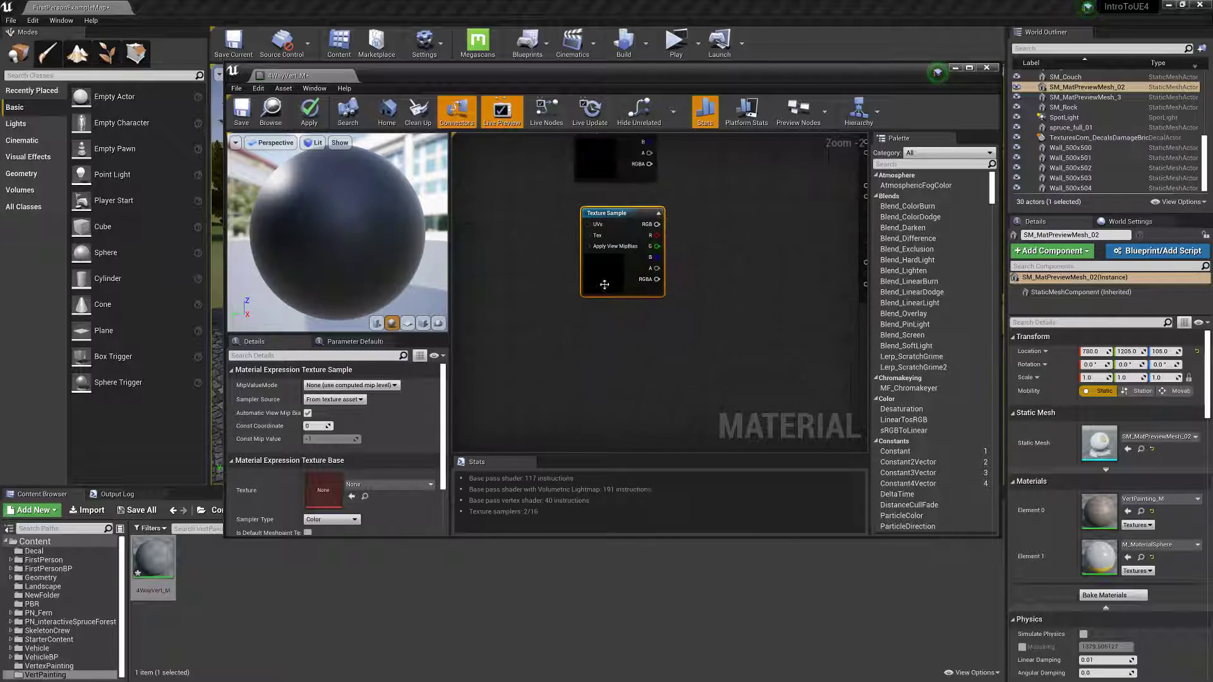
key("t")
left_click(592, 312)
left_click(594, 430)
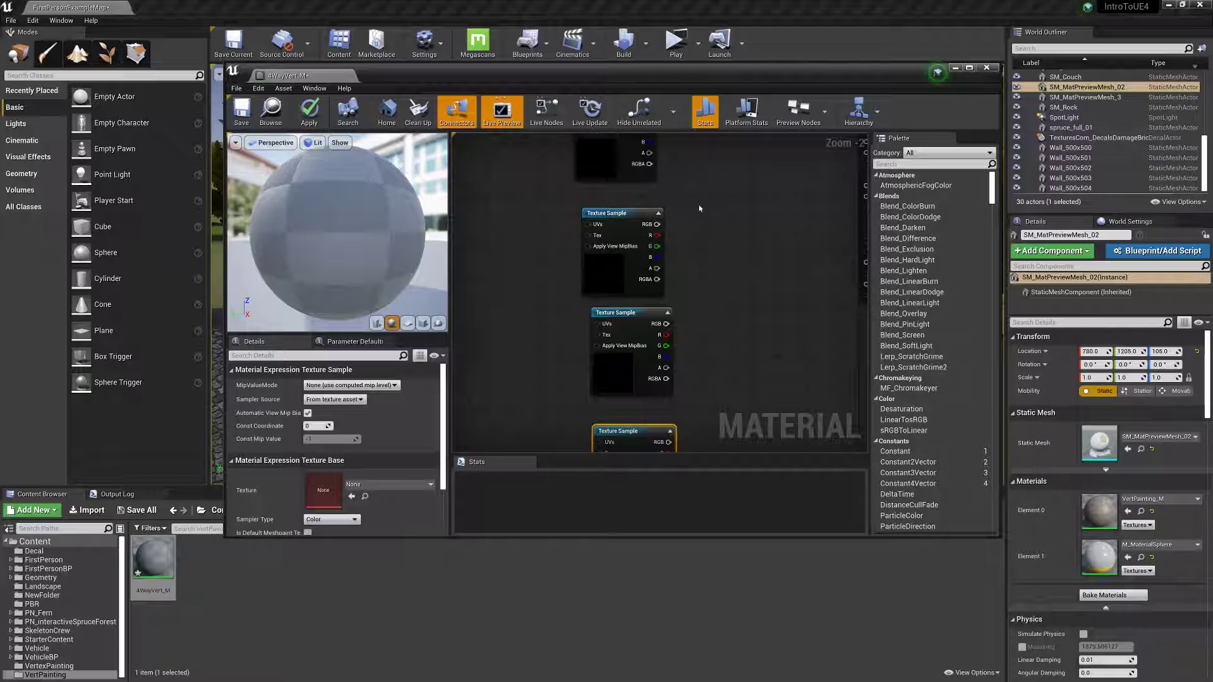
Maximize the material editor window and line up the four Texture Sample nodes in a compact column
right_click_drag(712, 189, 703, 239)
double_click(776, 70)
right_click_drag(685, 194, 738, 270)
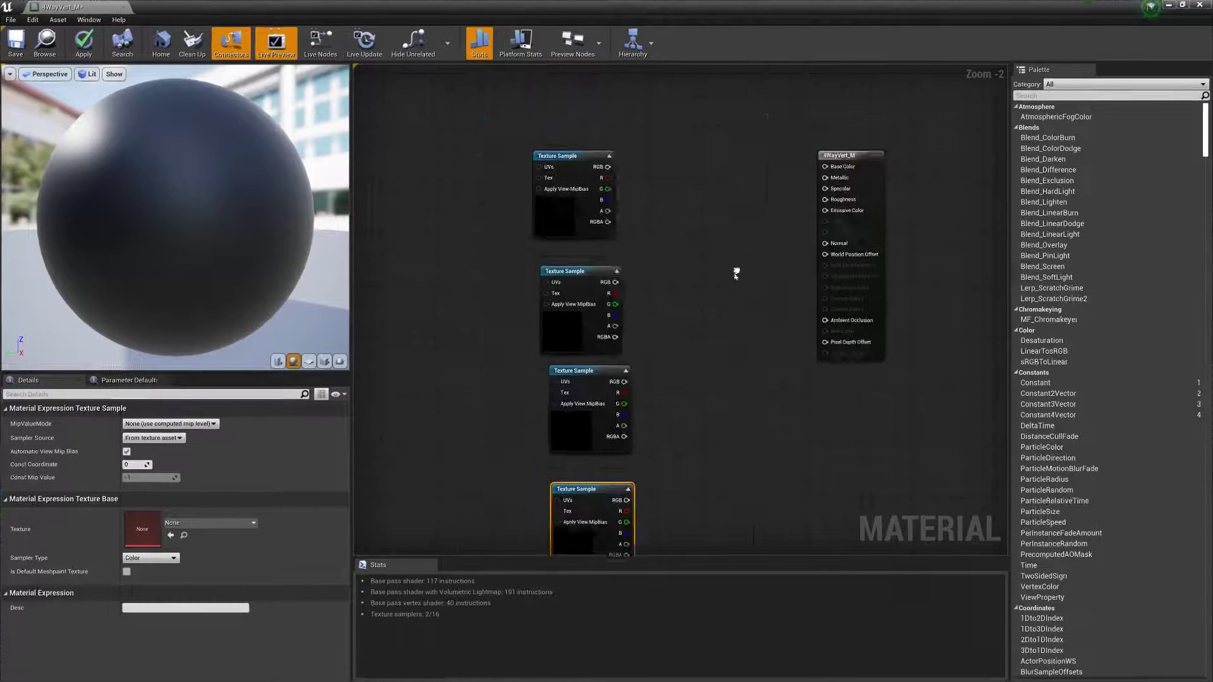
scroll(732, 271, "down", 2)
left_click_drag(682, 478, 506, 62)
right_click_drag(578, 172, 693, 279)
left_click_drag(638, 390, 615, 374)
left_click(668, 410)
left_click(633, 384)
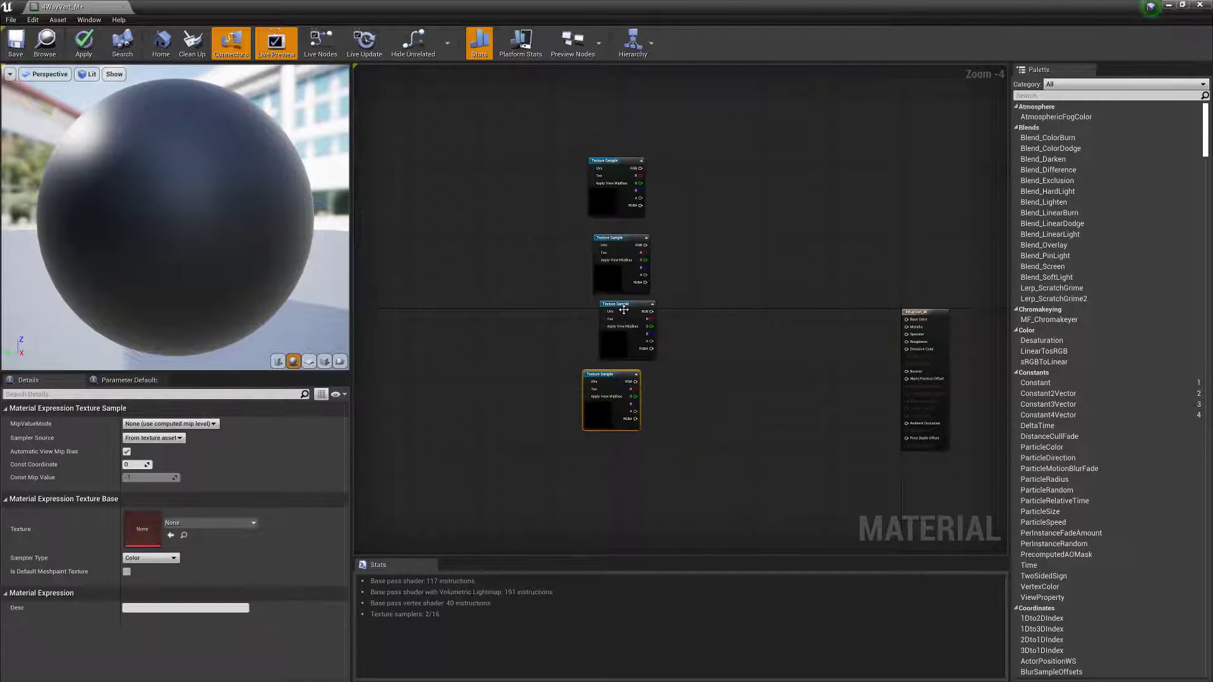
left_click_drag(624, 305, 611, 303)
left_click_drag(610, 162, 614, 172)
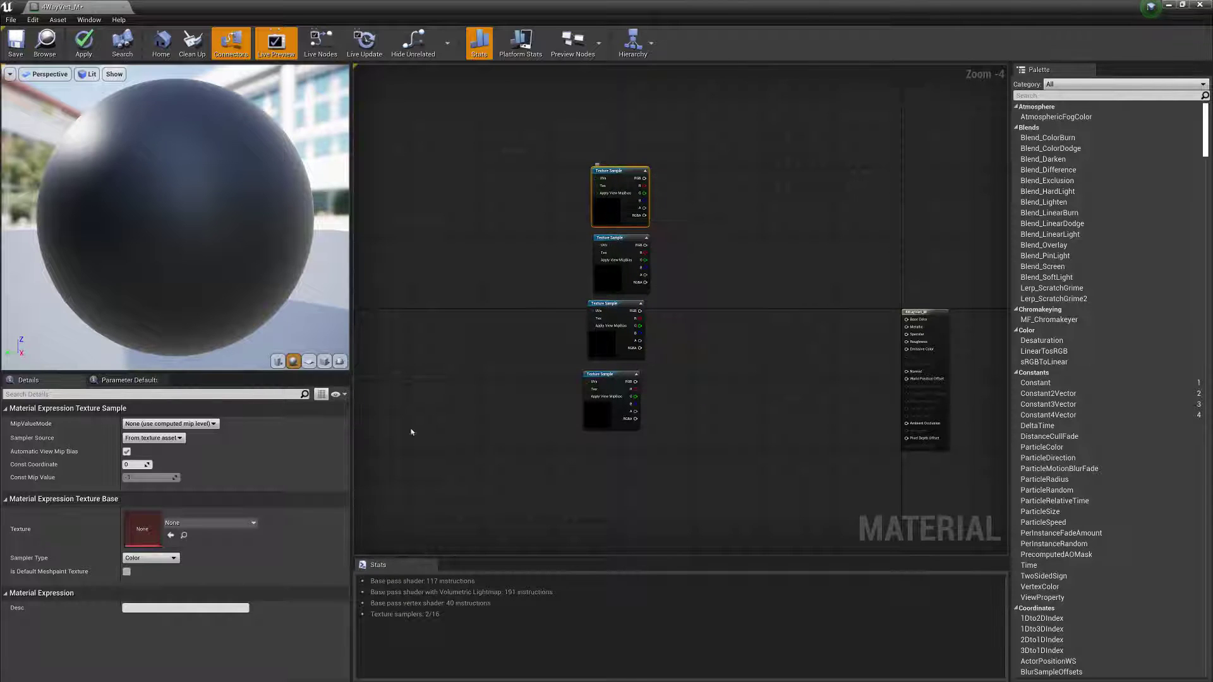
Assign the Bark_A_ texture to the uppermost Texture Sample node
left_click(226, 523)
mouse_move(245, 412)
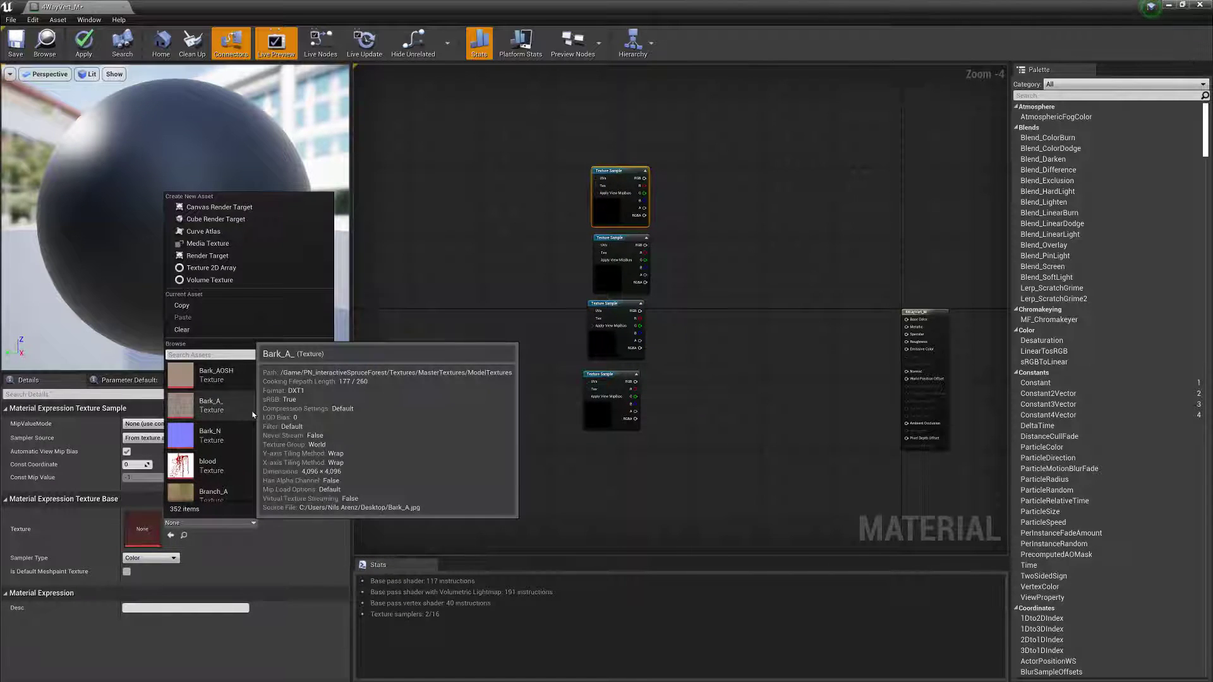
left_click(245, 412)
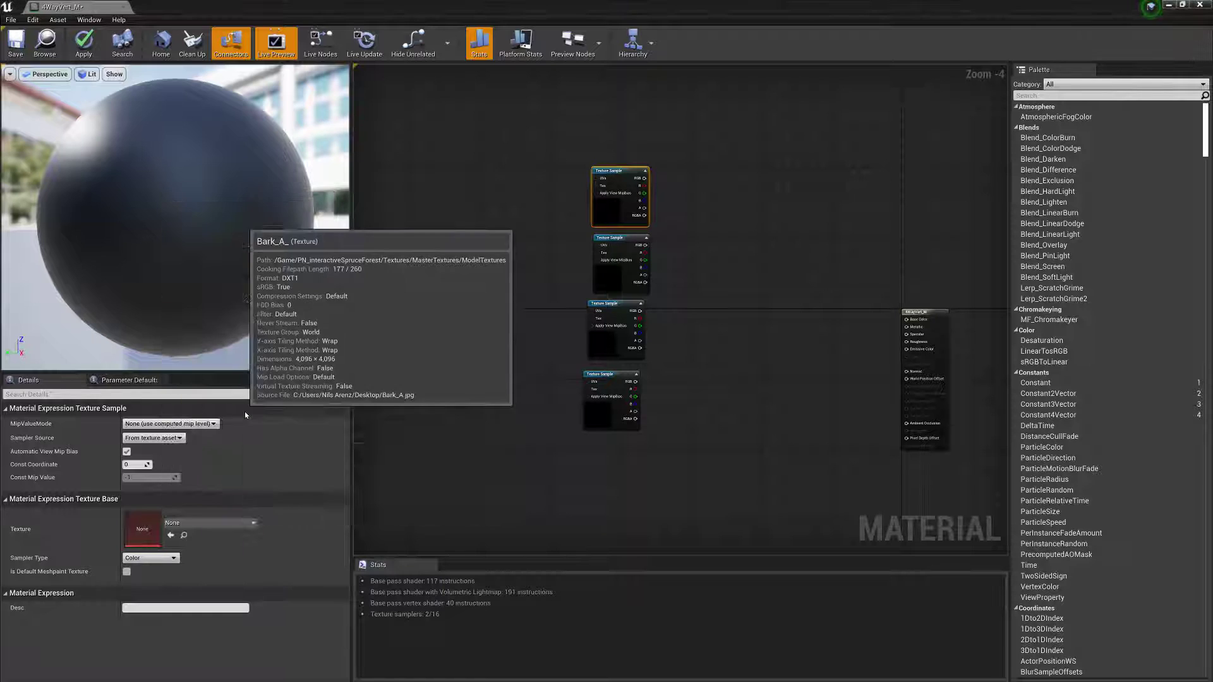
Search the texture assets for "_D" and browse the matches as alternatives for the uppermost Texture Sample
left_click(200, 525)
scroll(333, 382, "down", 5)
scroll(333, 381, "down", 6)
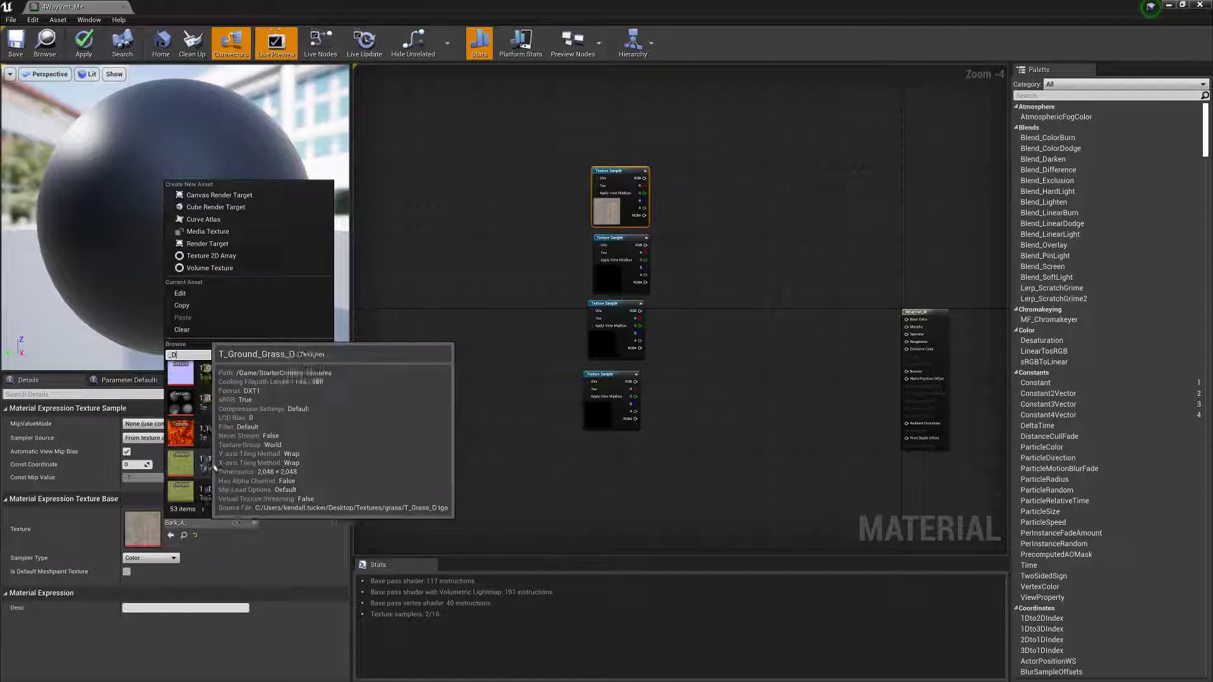
scroll(265, 460, "down", 5)
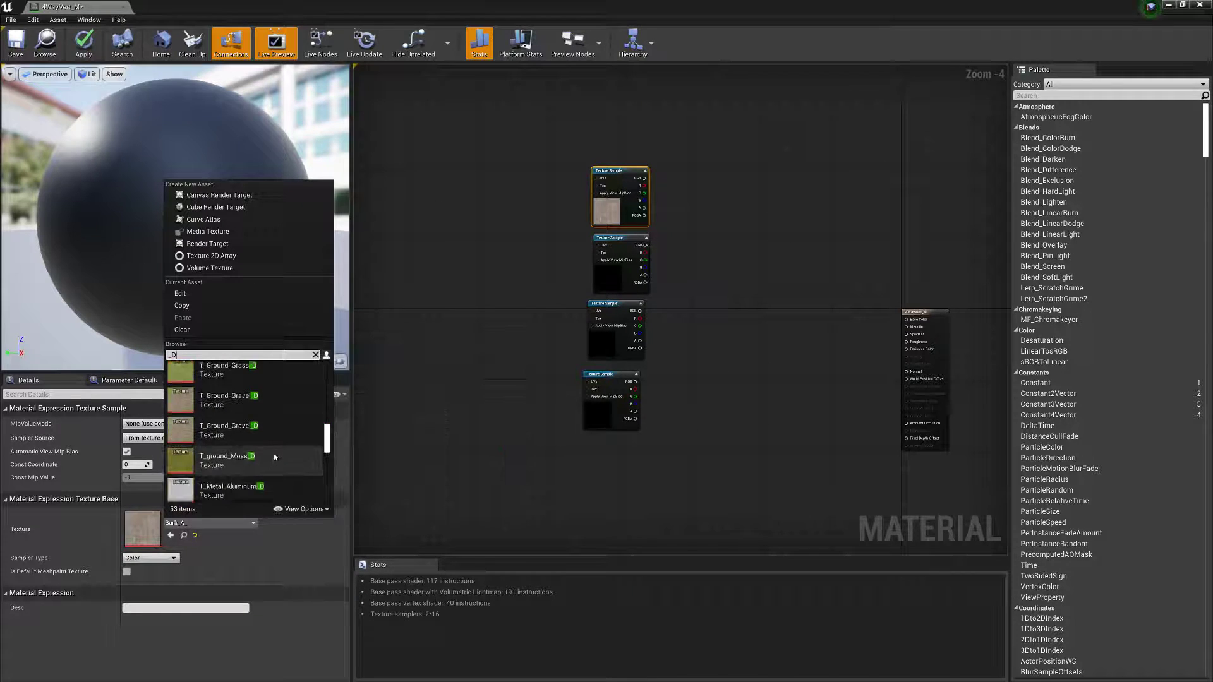
scroll(274, 456, "down", 3)
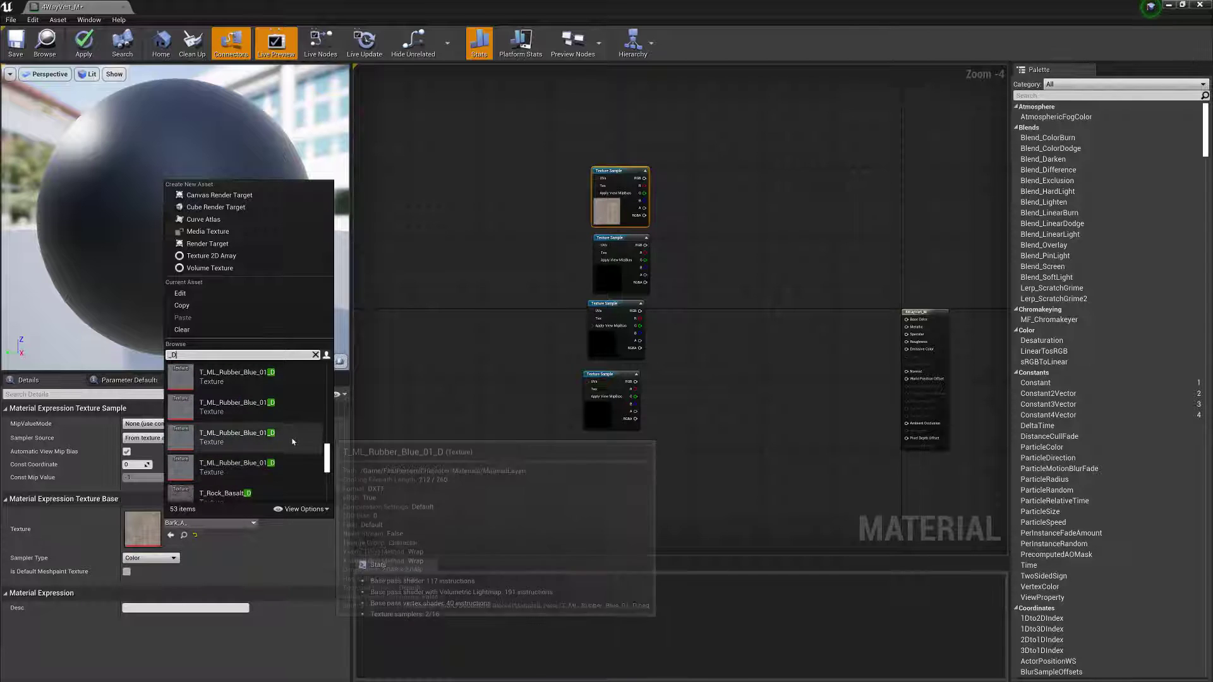
scroll(277, 443, "down", 3)
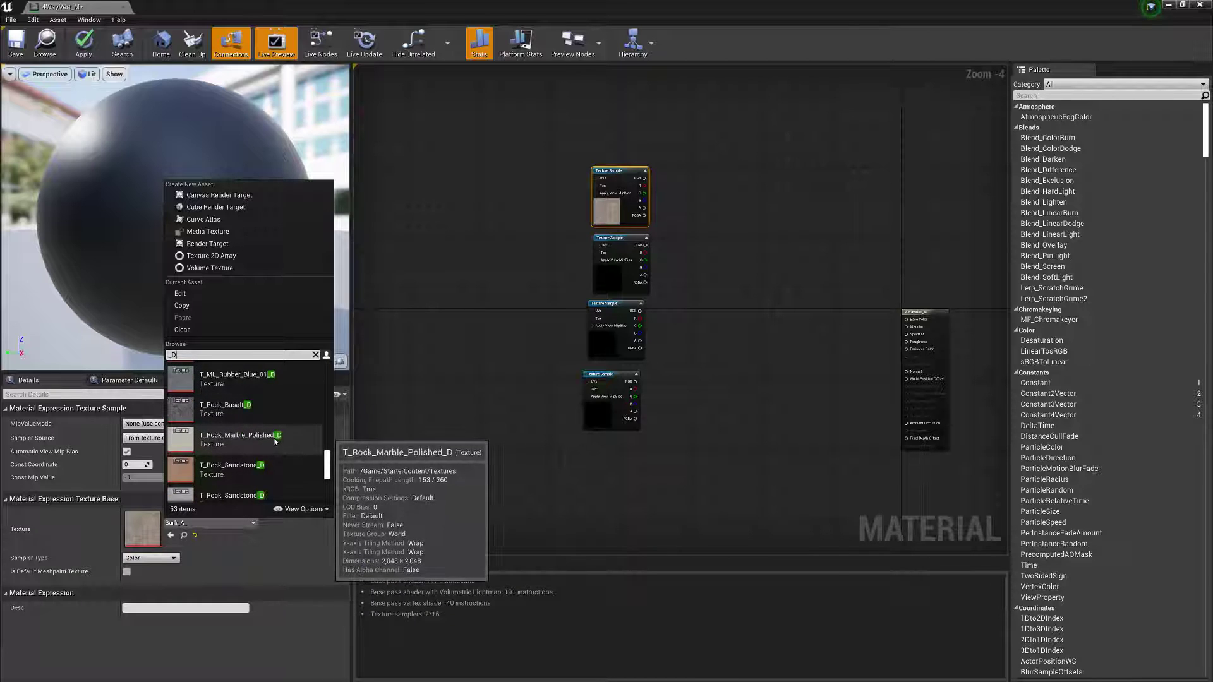
scroll(278, 417, "up", 5)
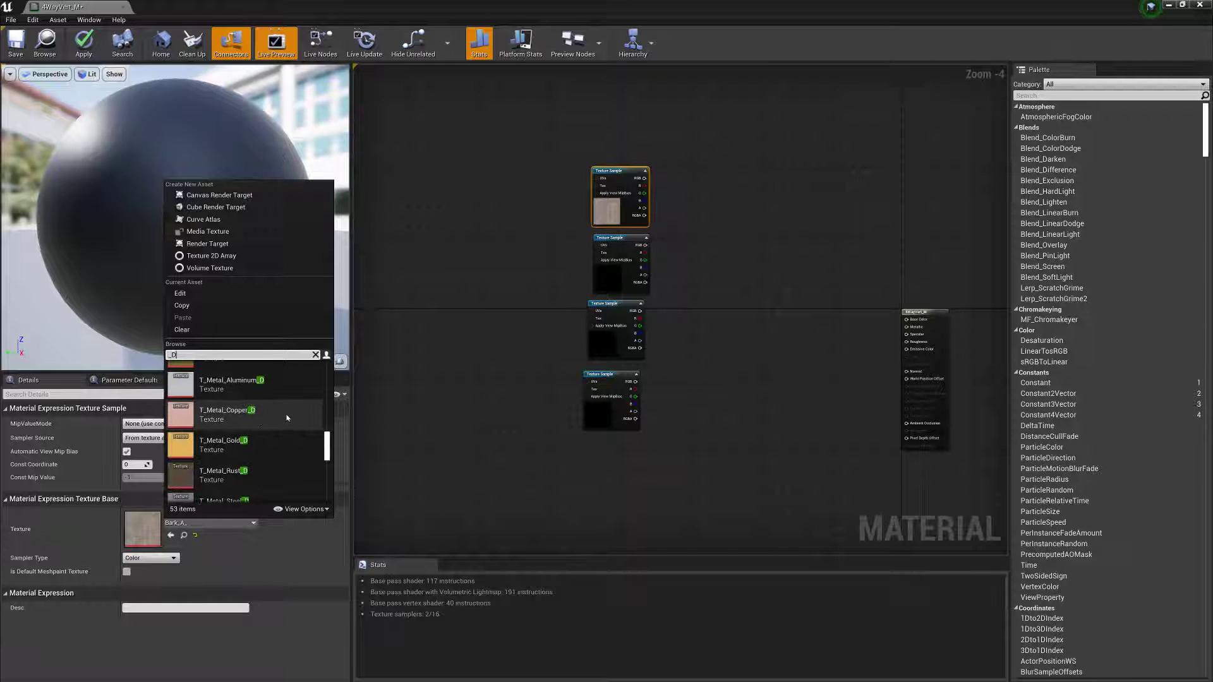
scroll(252, 398, "up", 1)
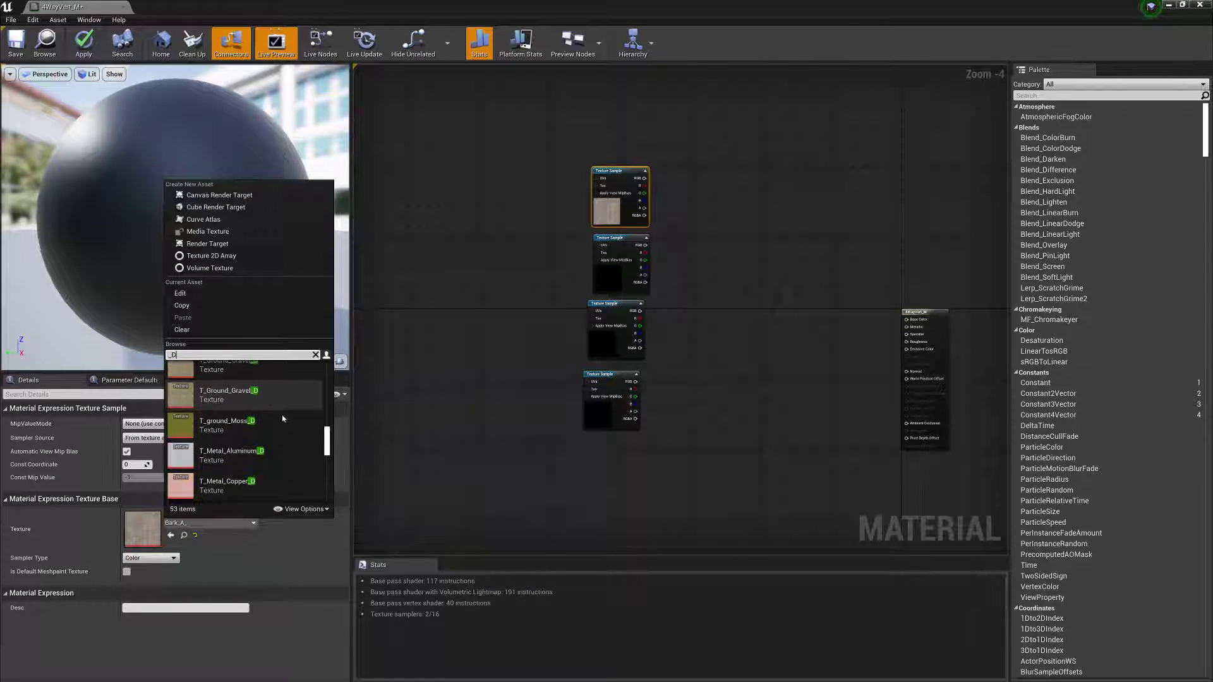
left_click(652, 453)
Assign T_CobbleStone_Pebble_D to the lowest Texture Sample node and move that node slightly down
left_click(601, 376)
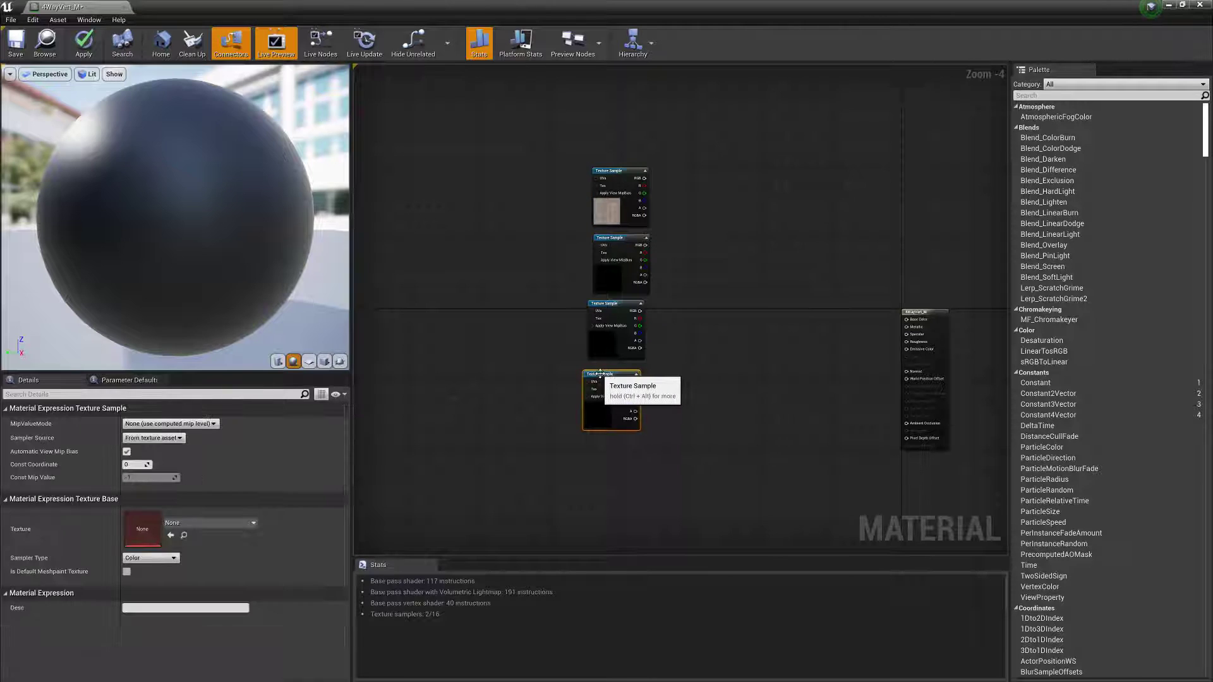
left_click(211, 524)
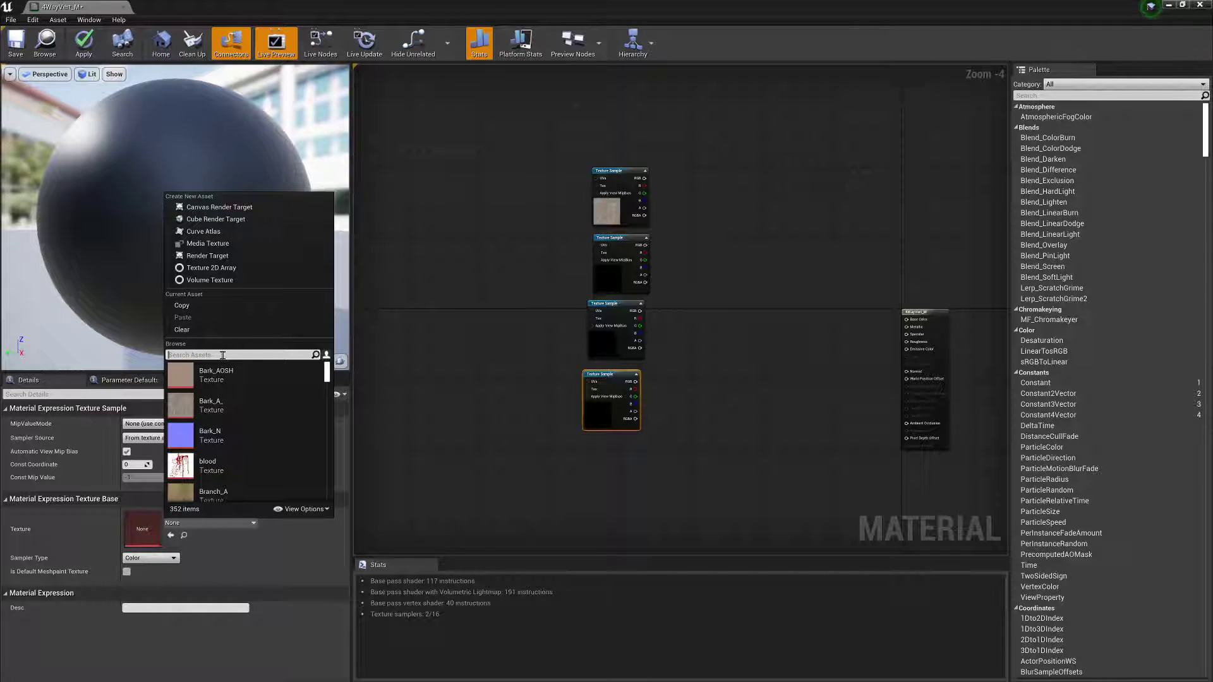
type("_D")
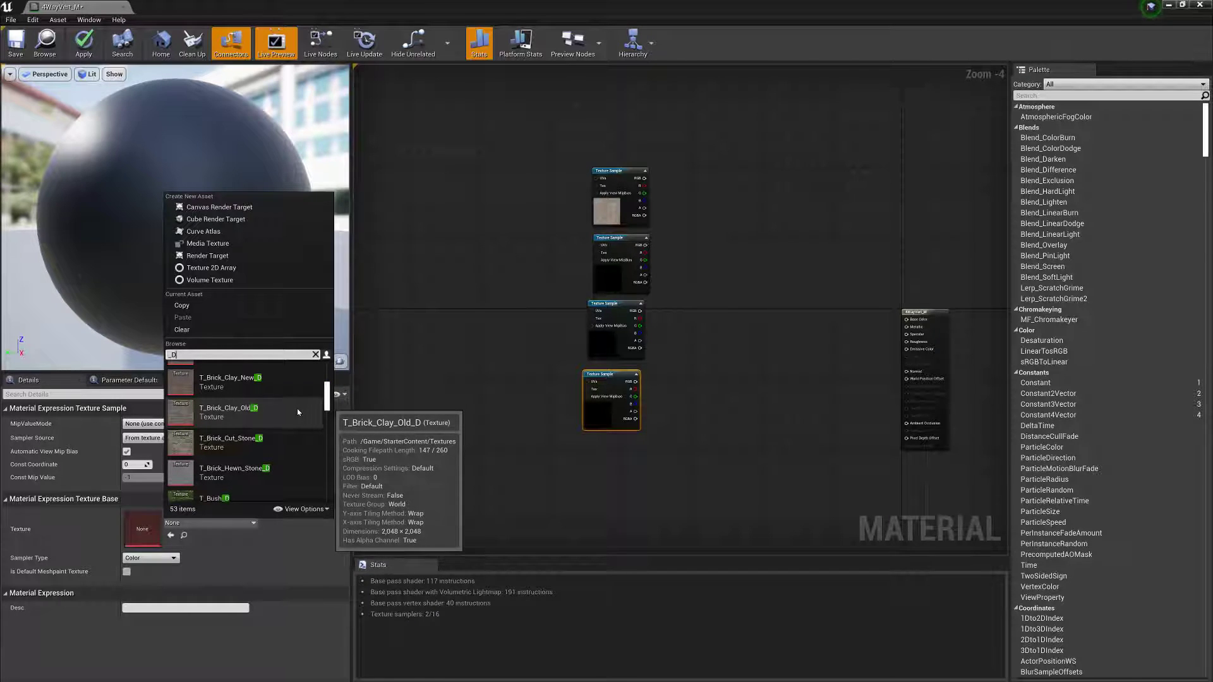
scroll(297, 408, "down", 3)
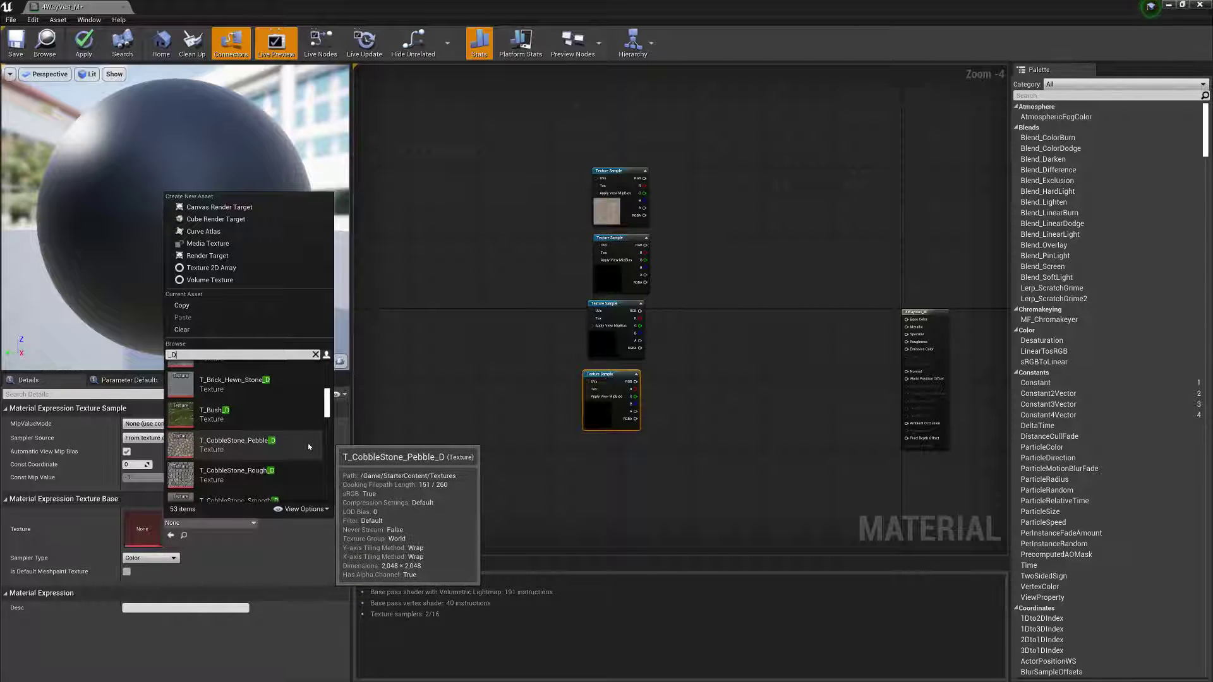
left_click(308, 442)
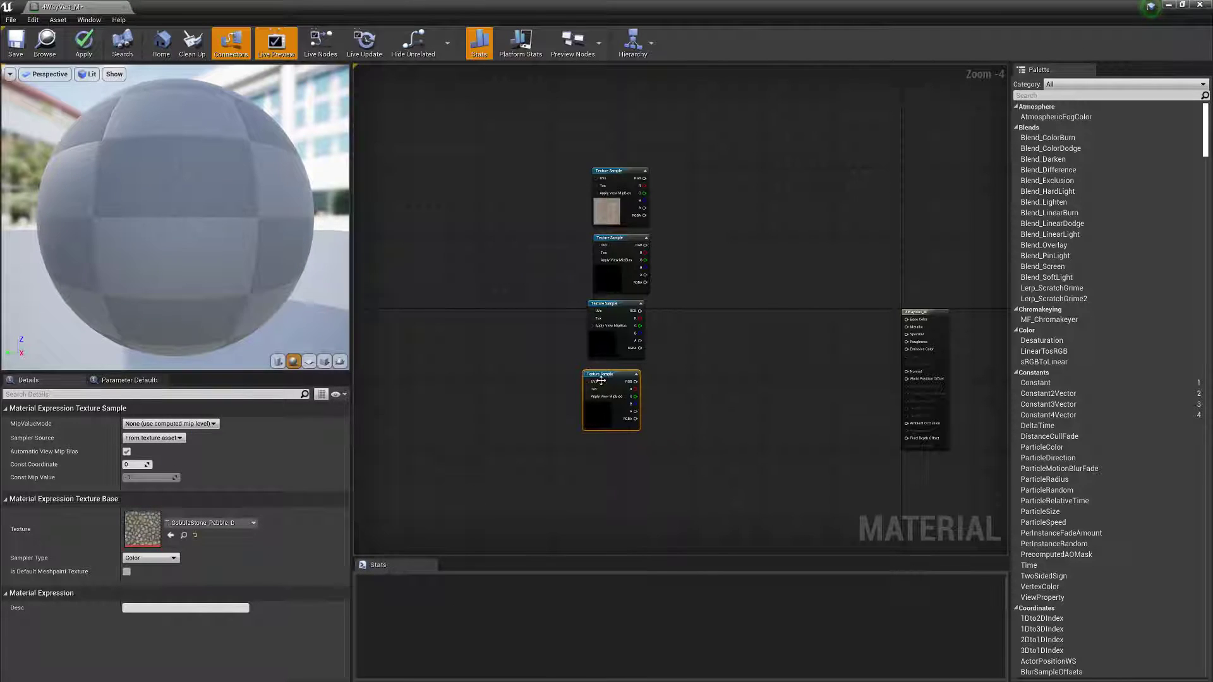
left_click_drag(610, 389, 611, 395)
Assign the T_Ground_Grass_D texture to the third Texture Sample node
left_click(625, 341)
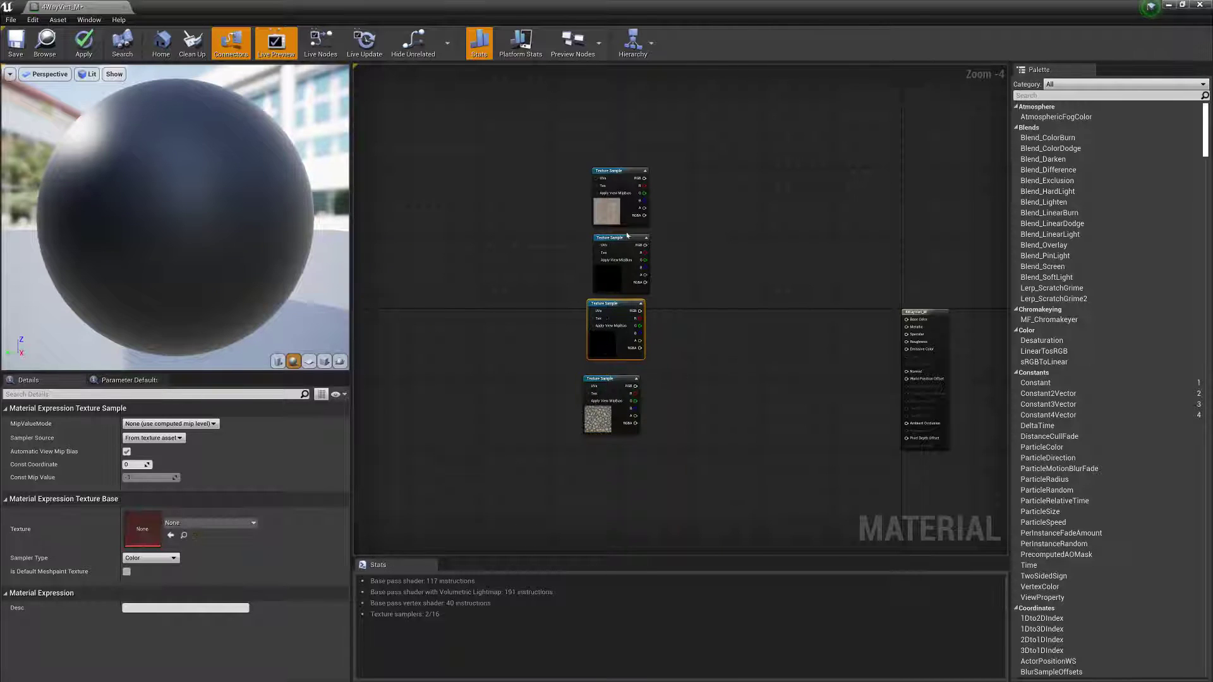
left_click(208, 523)
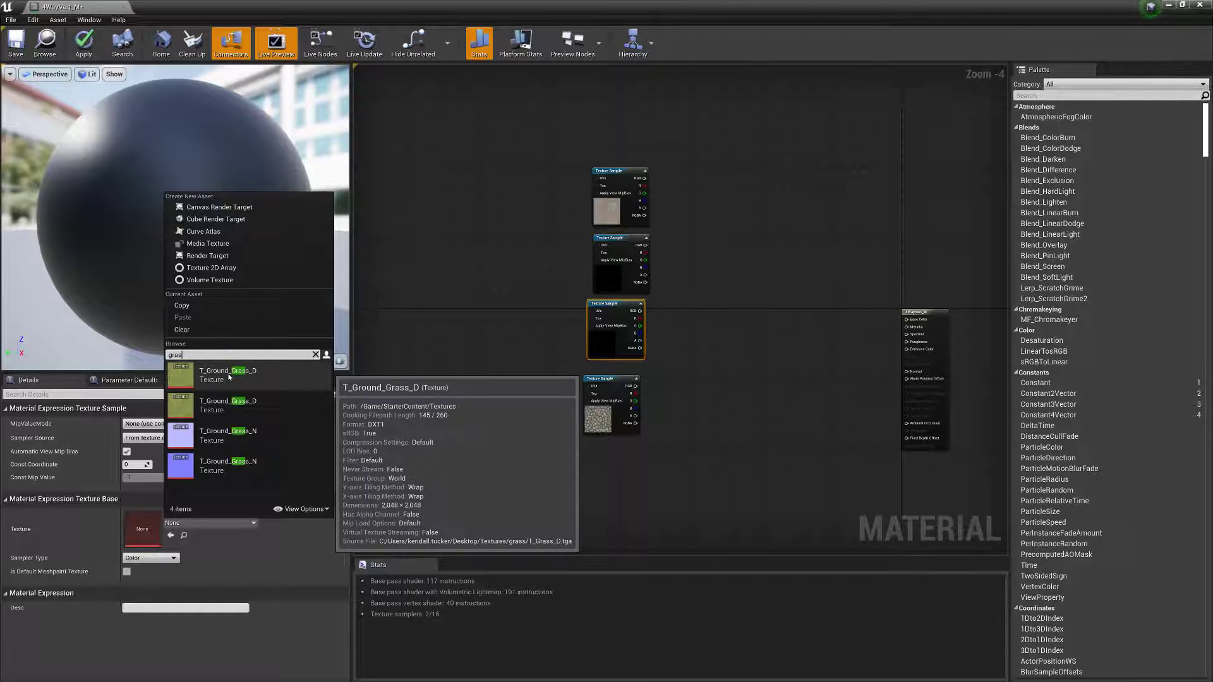
left_click(228, 377)
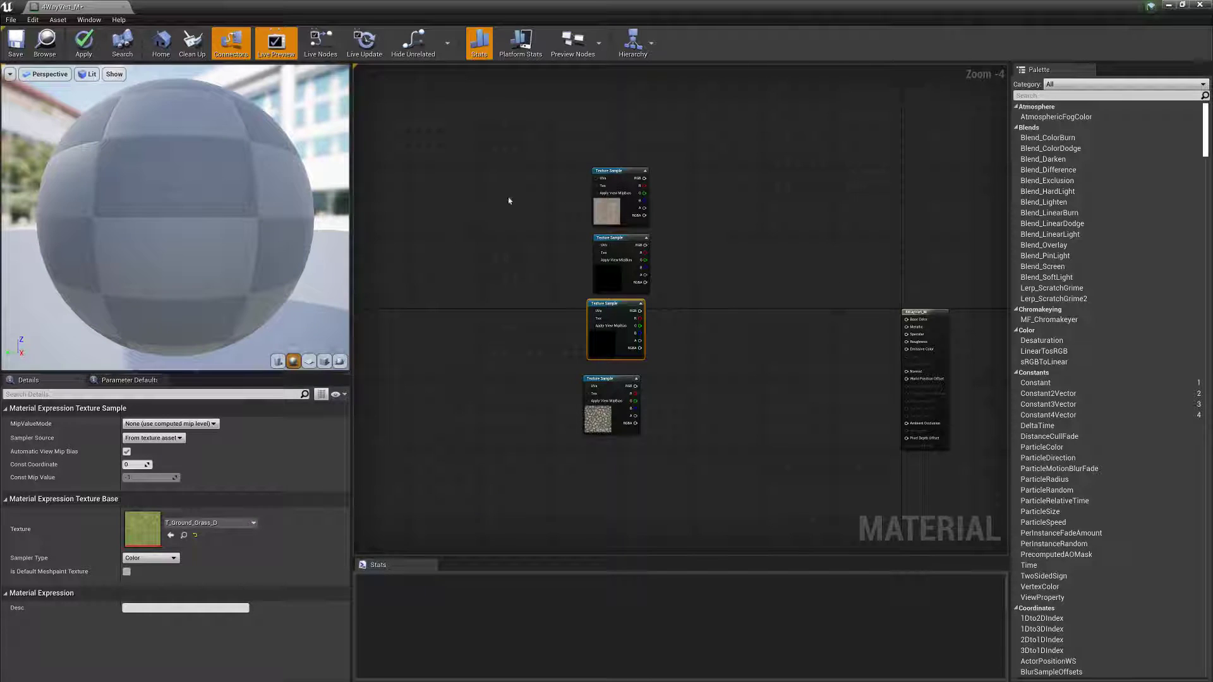
Assign the T_Wood_Oak_D texture to the second Texture Sample node and align the cobblestone node with the grass node above it
left_click(613, 278)
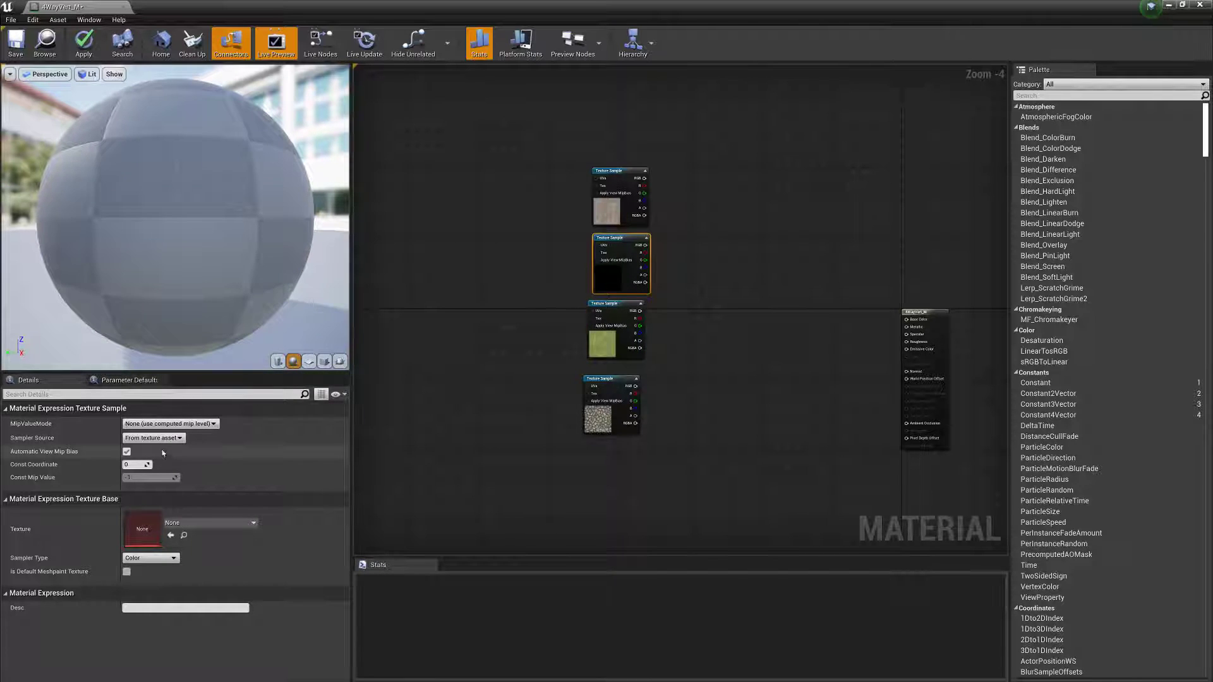
left_click(198, 523)
scroll(258, 457, "down", 10)
scroll(274, 461, "down", 10)
scroll(283, 463, "down", 10)
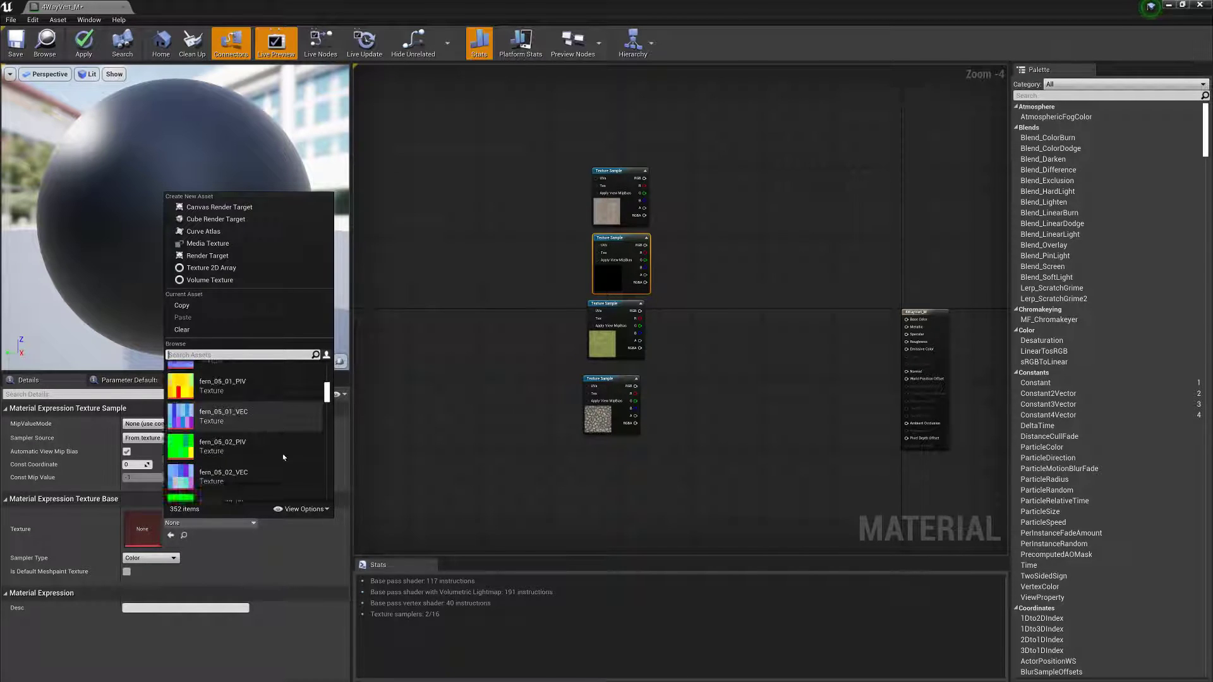
scroll(283, 462, "down", 3)
type("_D")
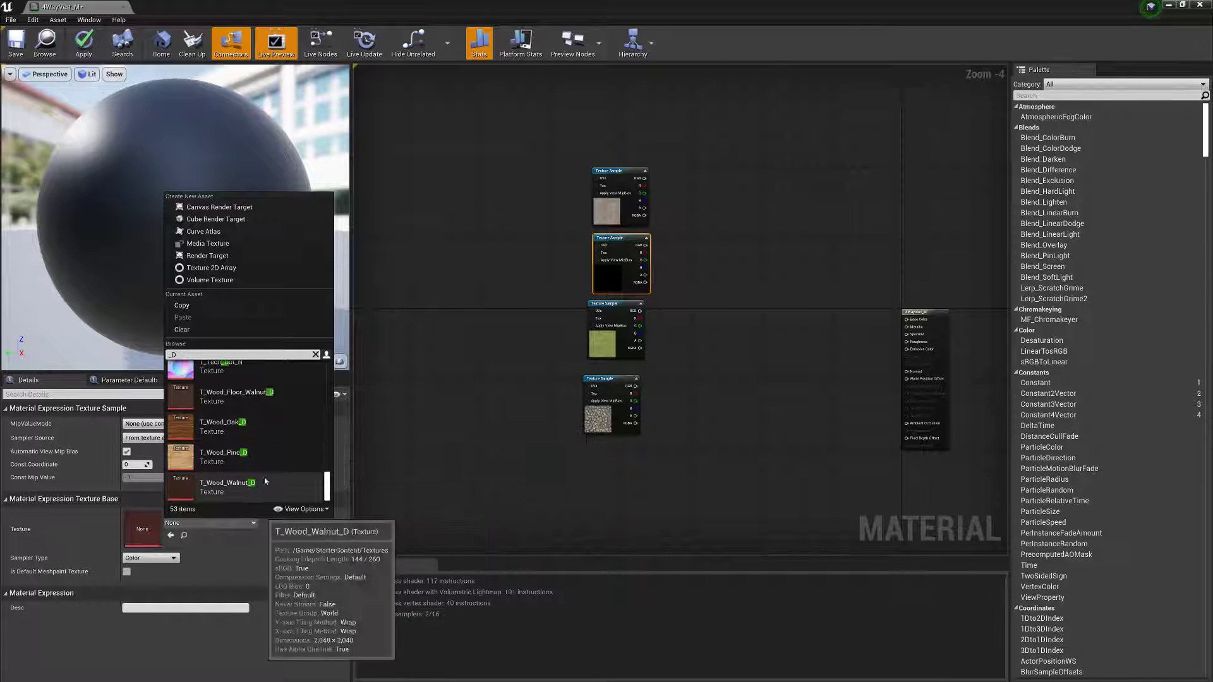
left_click(246, 427)
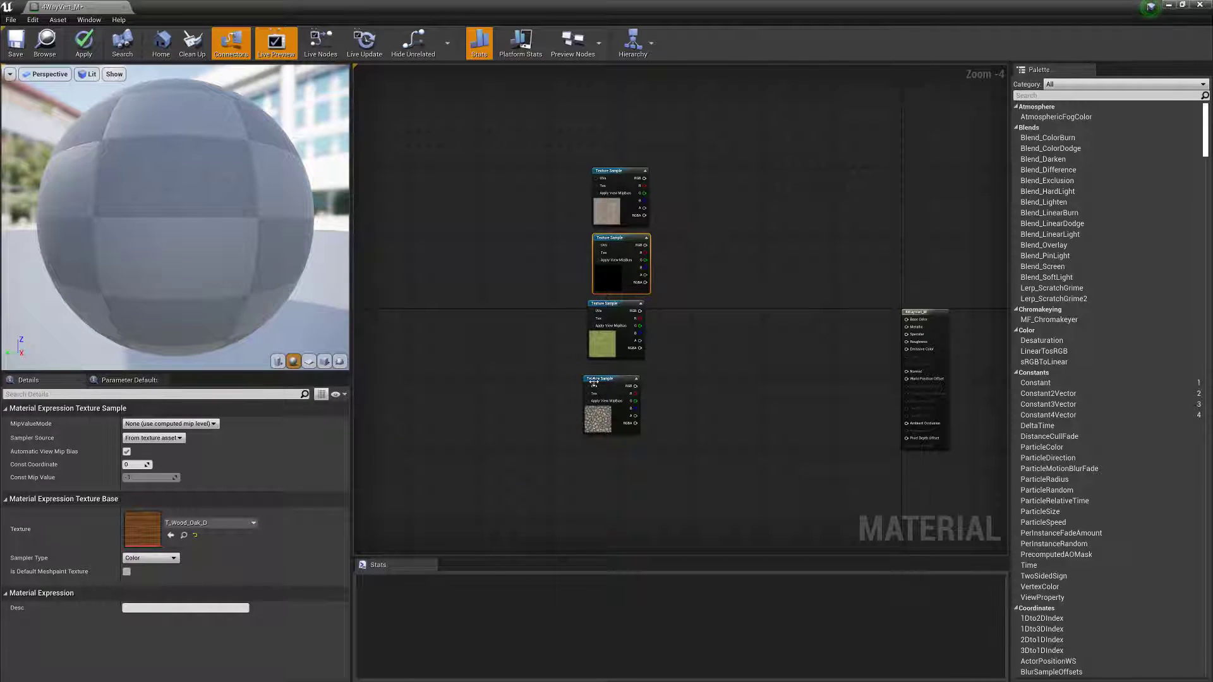
left_click_drag(594, 381, 598, 381)
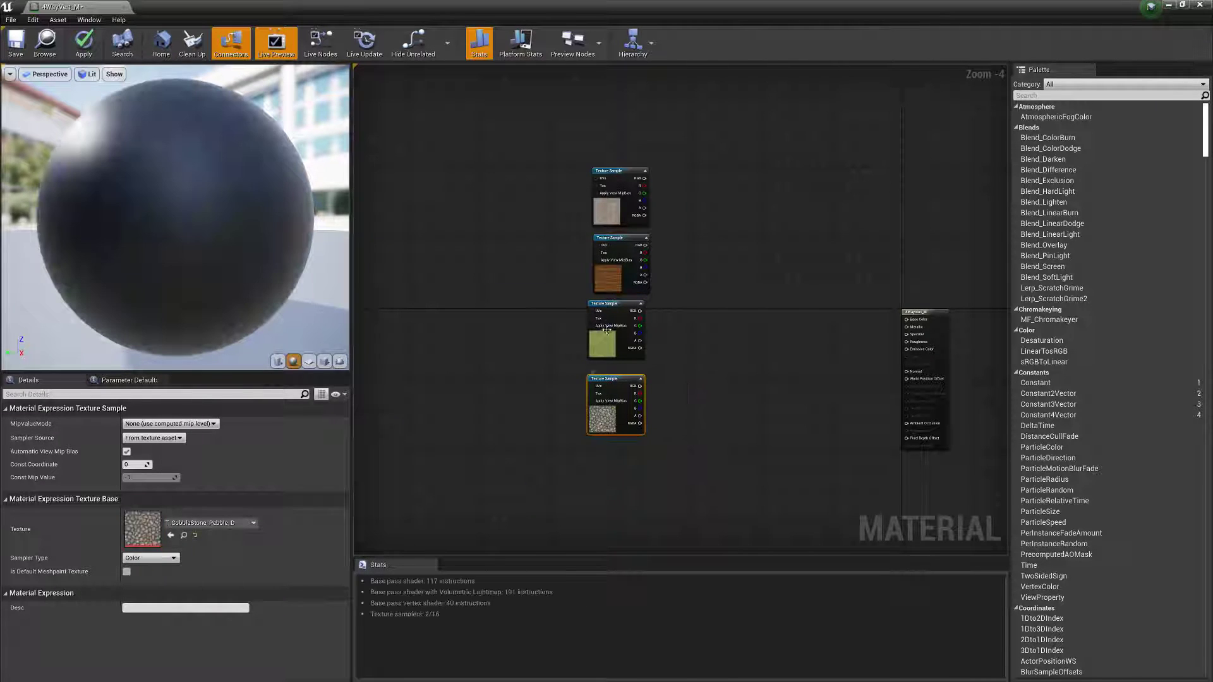
Change the uppermost Texture Sample's texture to T_Rock_Sandstone_D and line up the oak and cobblestone nodes with the grass node
left_click(610, 202)
left_click(199, 524)
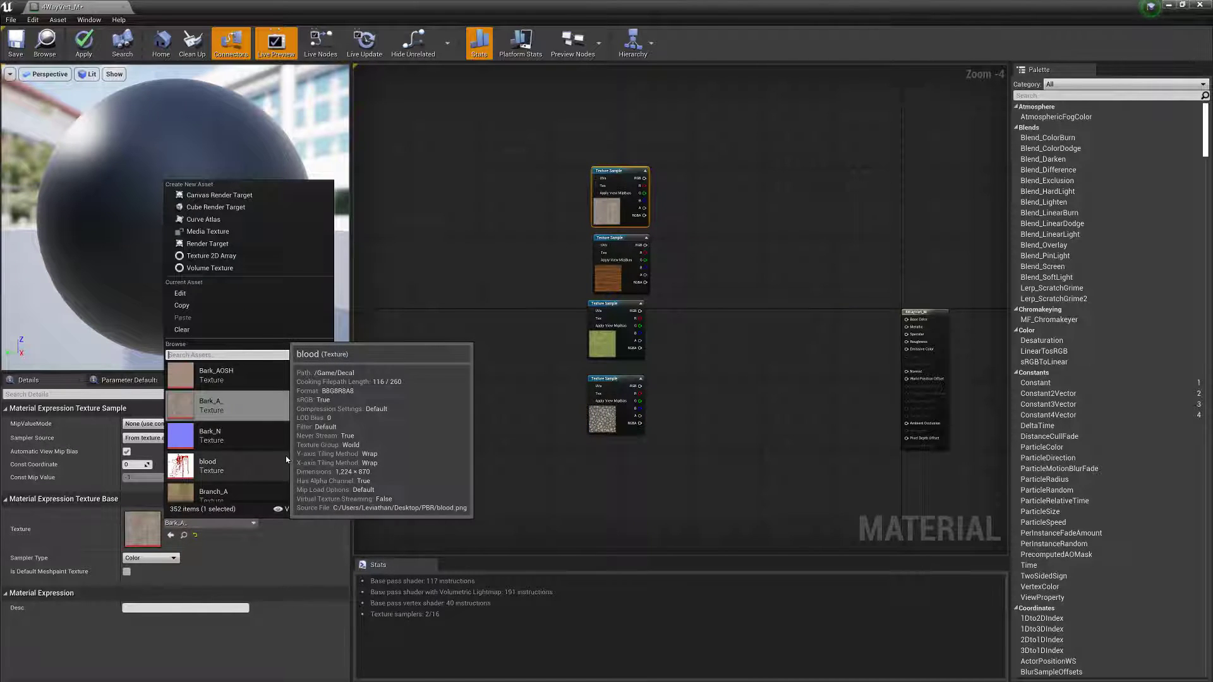
type("_D")
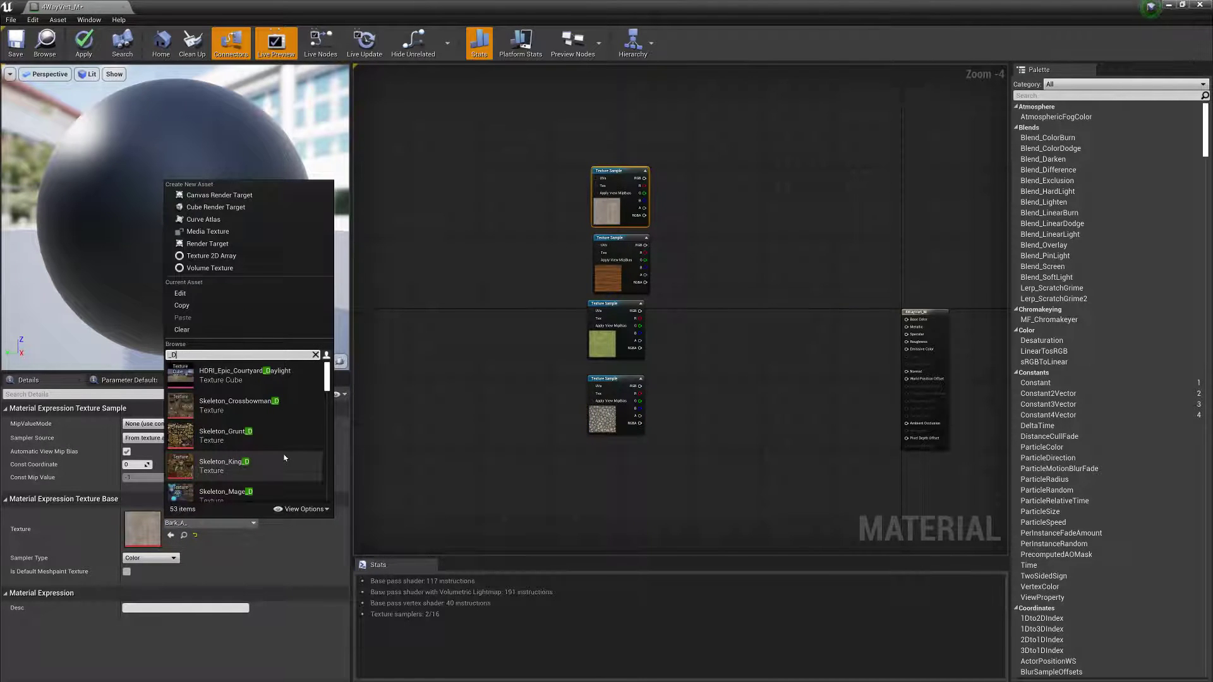
left_click_drag(325, 377, 326, 464)
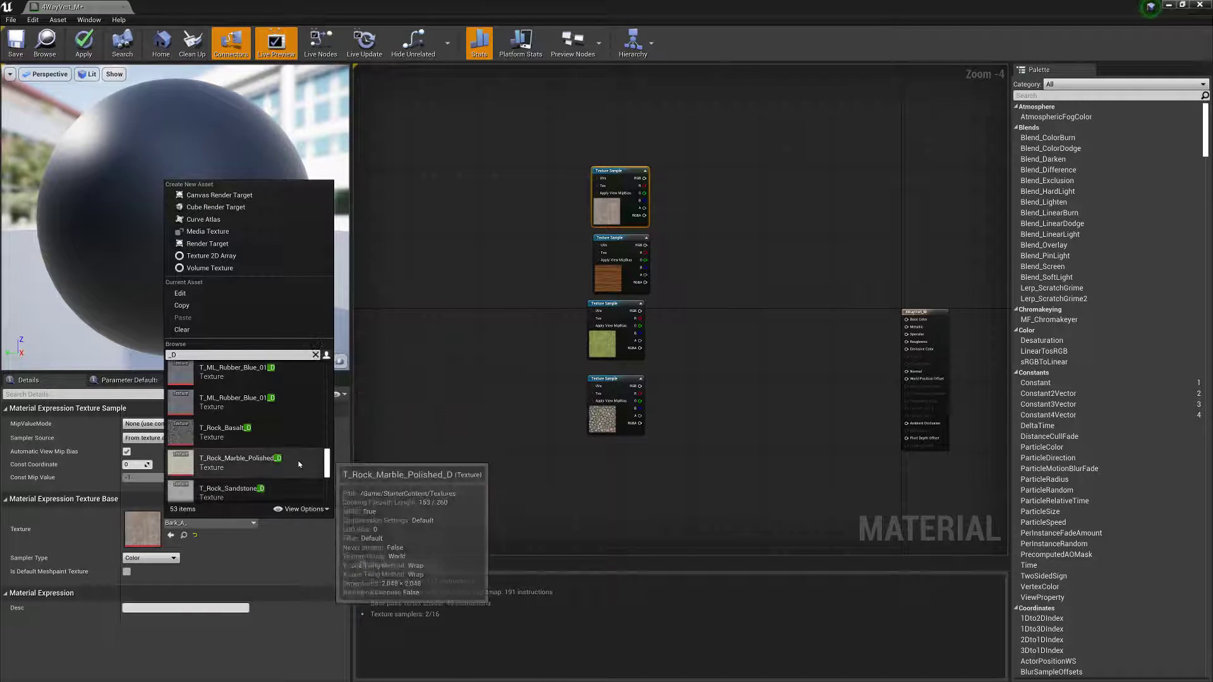
left_click(297, 483)
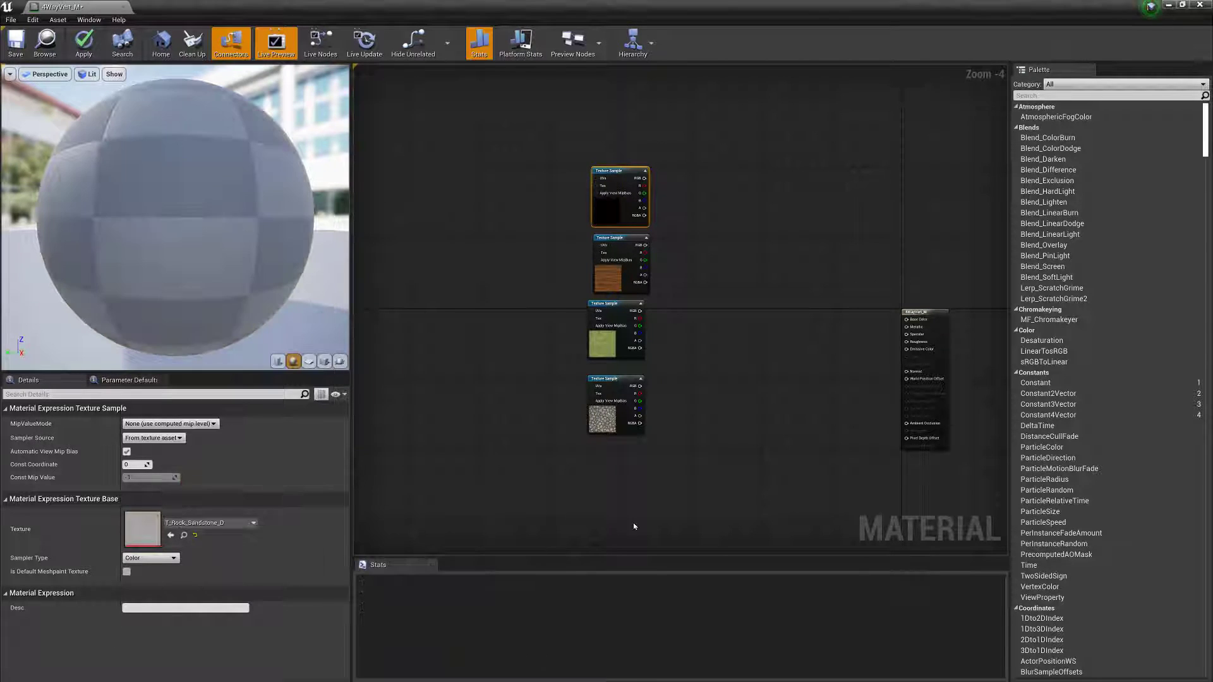
left_click_drag(613, 240, 607, 239)
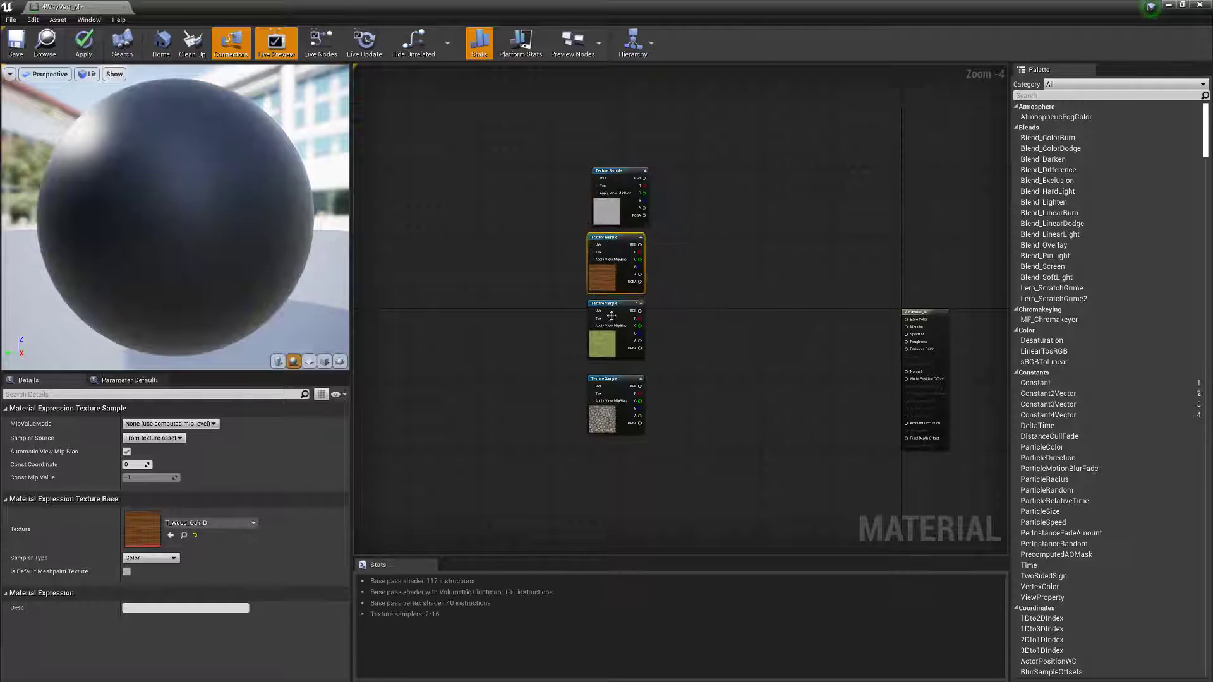
left_click(607, 376)
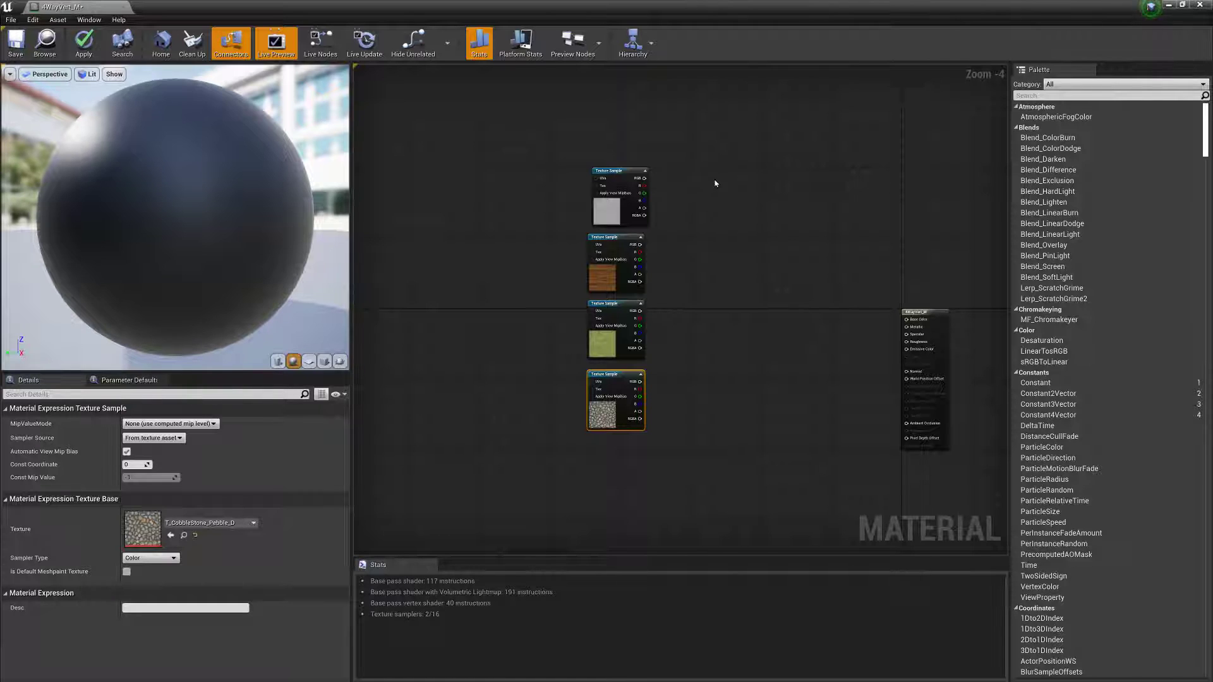
Add four Linear Interpolate (Lerp) nodes in a descending diagonal between the Texture Samples and the material result node
key("l")
left_click(676, 177)
left_click_drag(700, 173, 727, 173)
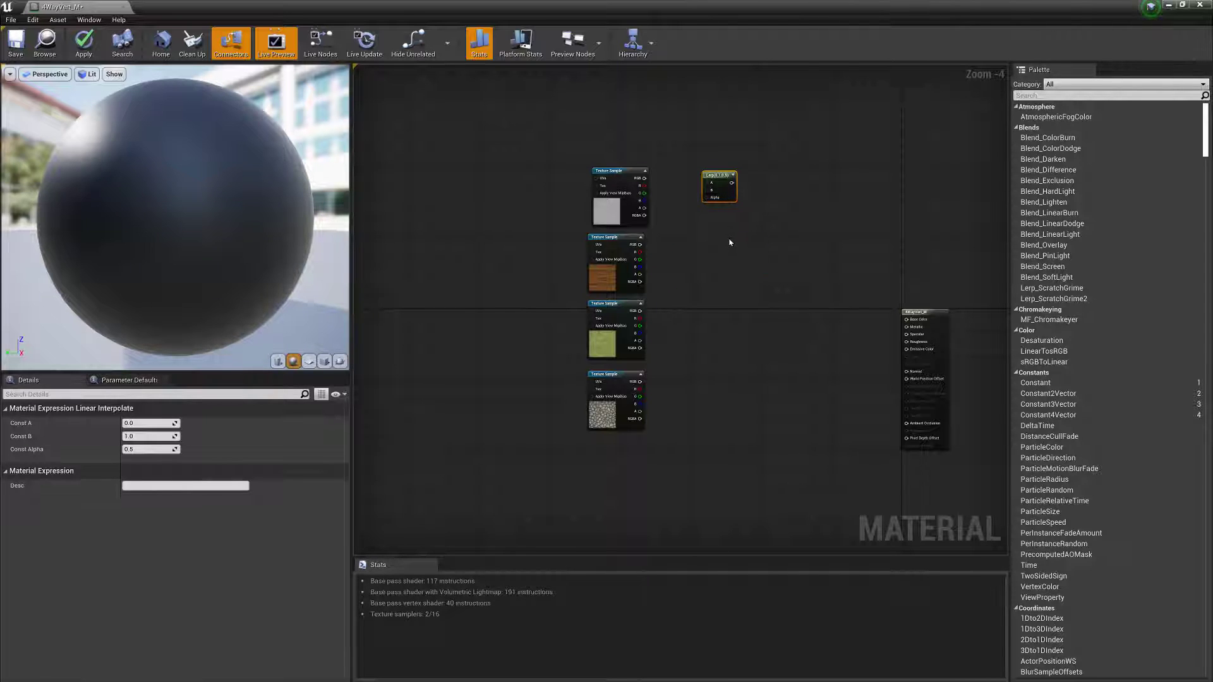
left_click(729, 240)
left_click(751, 312)
left_click(791, 383)
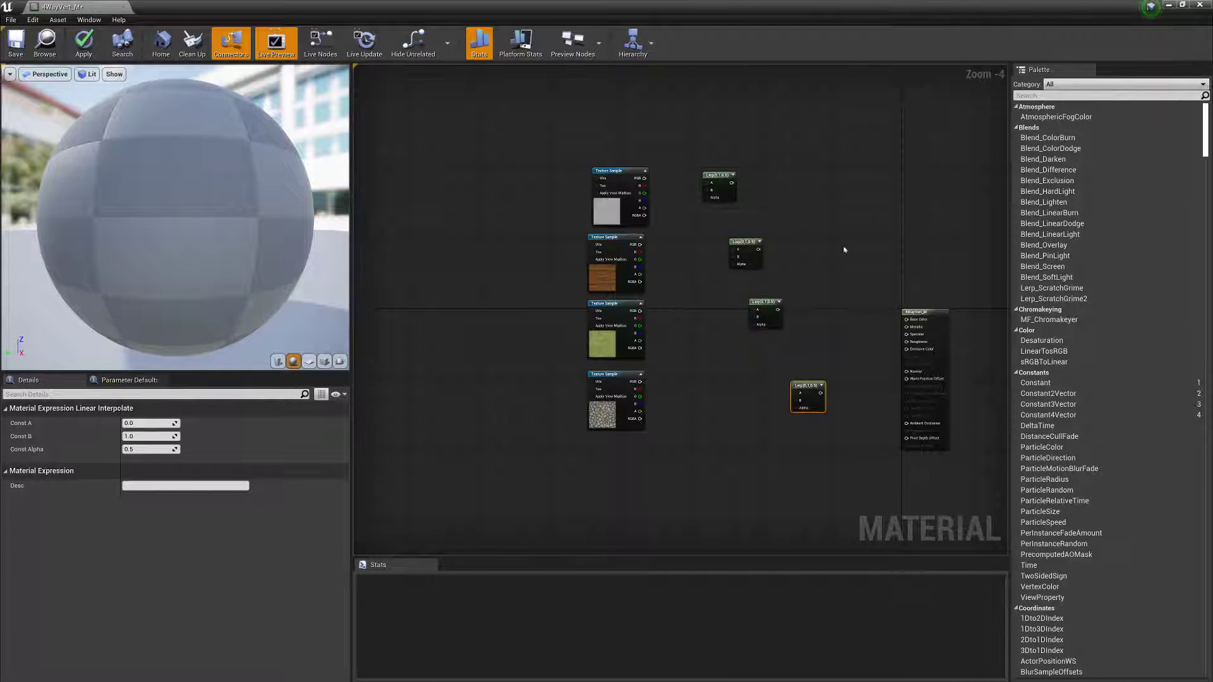
right_click(860, 221)
type("ler")
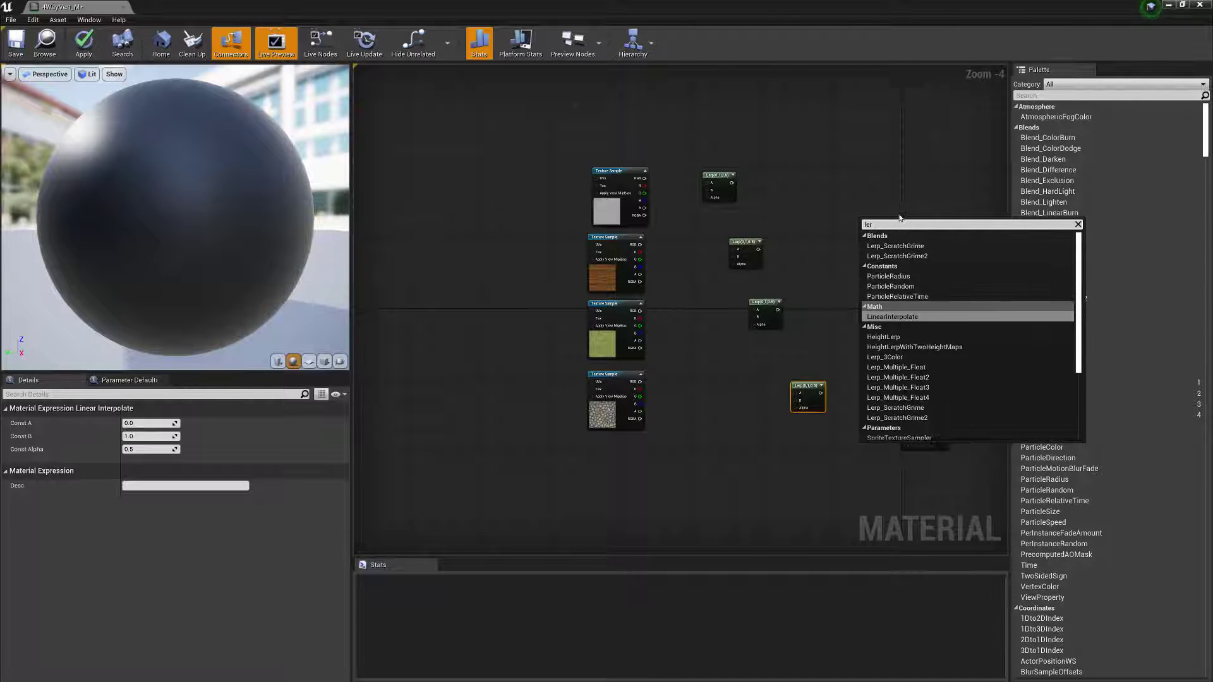
left_click(1068, 96)
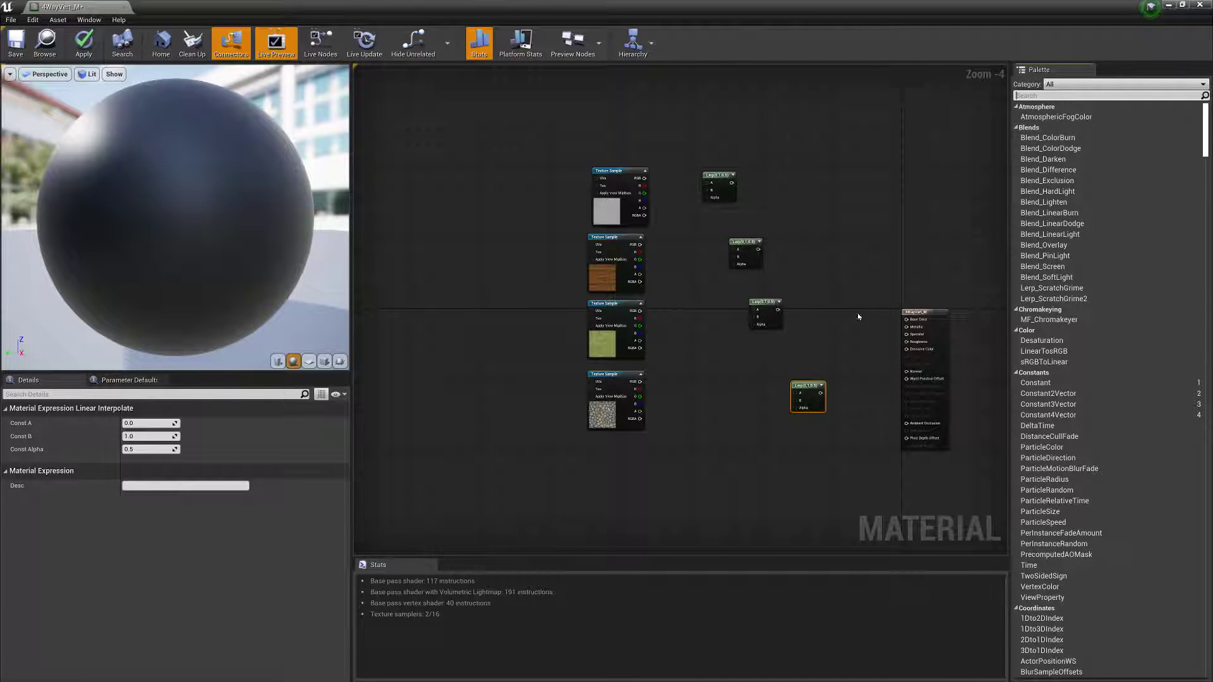
Shift the material result node slightly down, and connect the cobblestone RGB to the first Lerp's A and the sandstone RGB to its B
left_click(914, 317)
left_click_drag(914, 317, 917, 330)
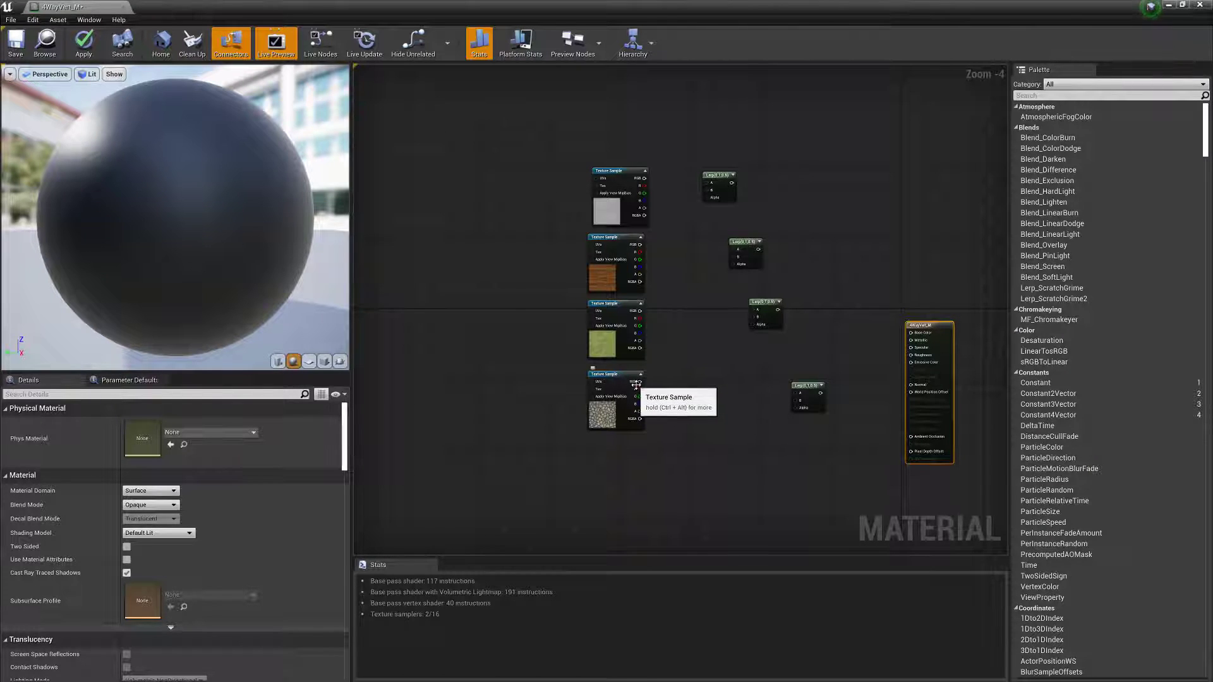
left_click_drag(636, 381, 706, 194)
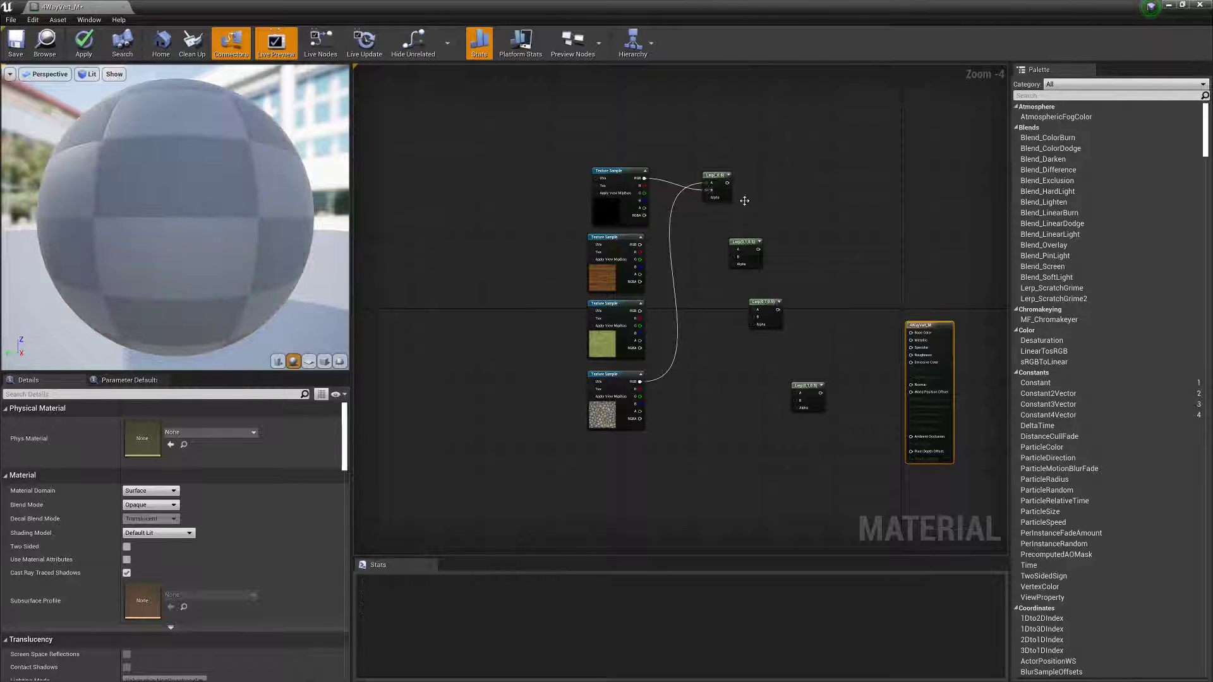
Chain each Lerp's output into the next Lerp's A, connecting oak, grass and cobblestone RGB to B of the second, third and fourth Lerps
left_click_drag(747, 264, 646, 244)
left_click(715, 189)
left_click_drag(727, 183, 745, 249)
left_click_drag(639, 245, 788, 304)
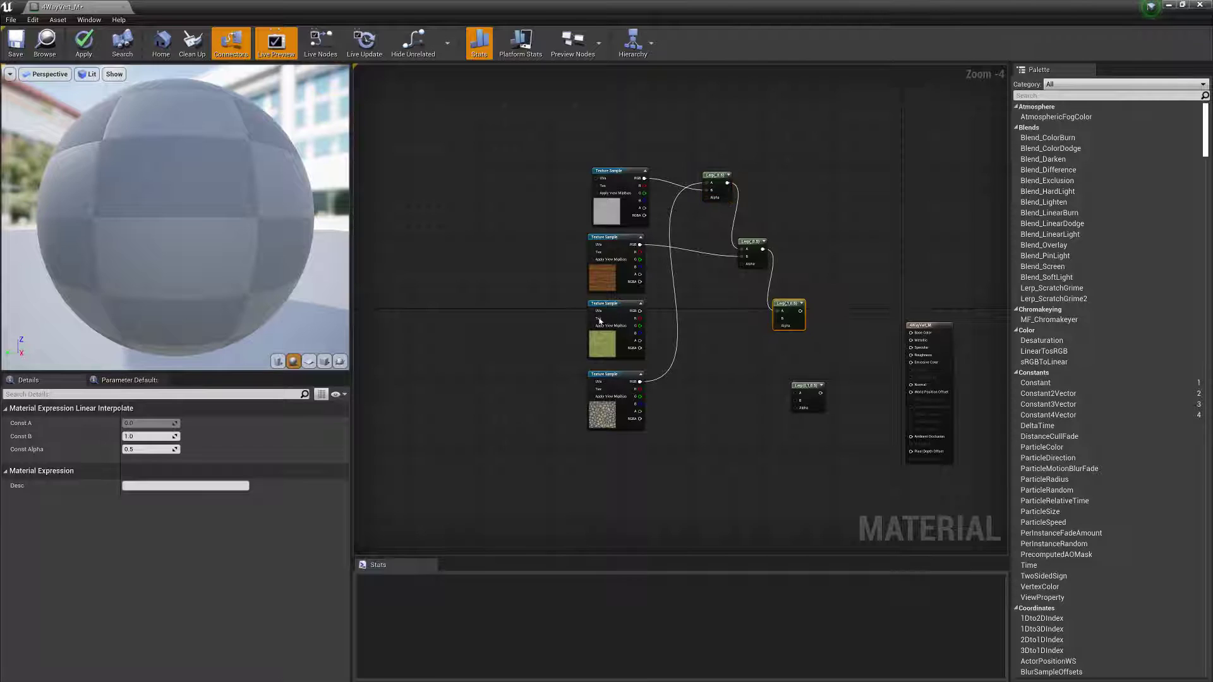
left_click_drag(640, 311, 796, 393)
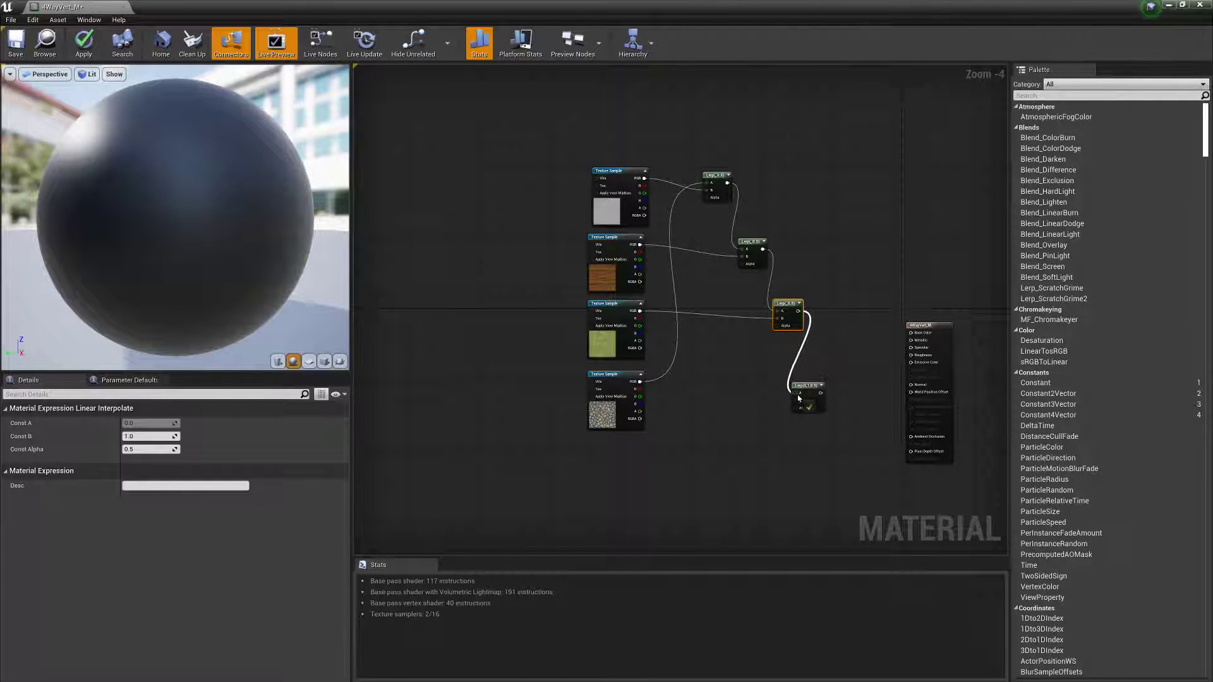
left_click_drag(638, 383, 794, 399)
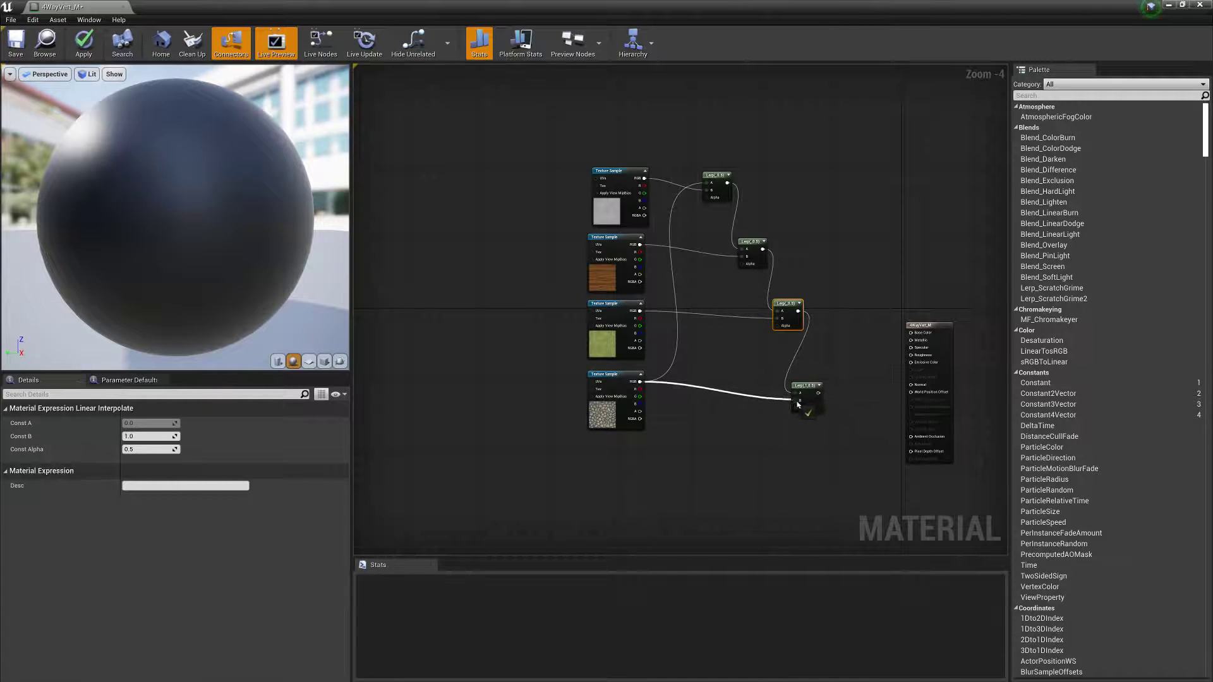
Connect the fourth Lerp's output to Base Color and level the cobblestone sample, fourth Lerp and material result node in one row
mouse_move(625, 375)
left_mouse_down()
mouse_move(629, 405)
mouse_move(634, 392)
left_mouse_up()
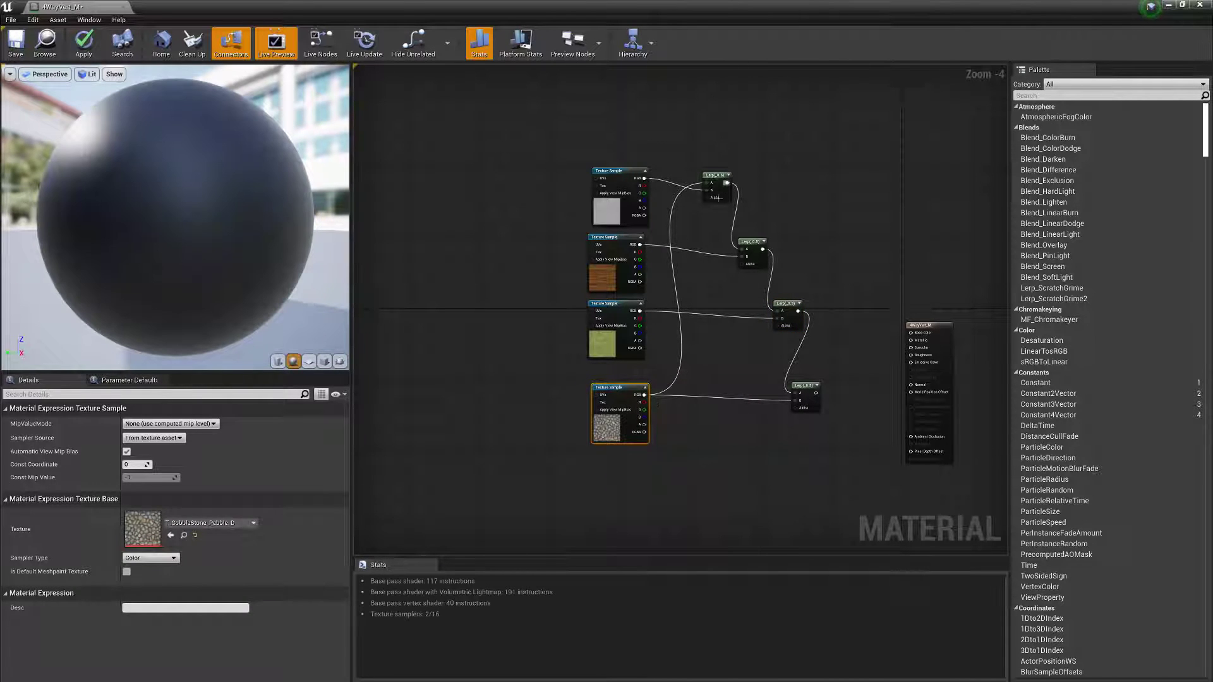
left_click_drag(805, 386, 833, 371)
left_click_drag(619, 386, 614, 374)
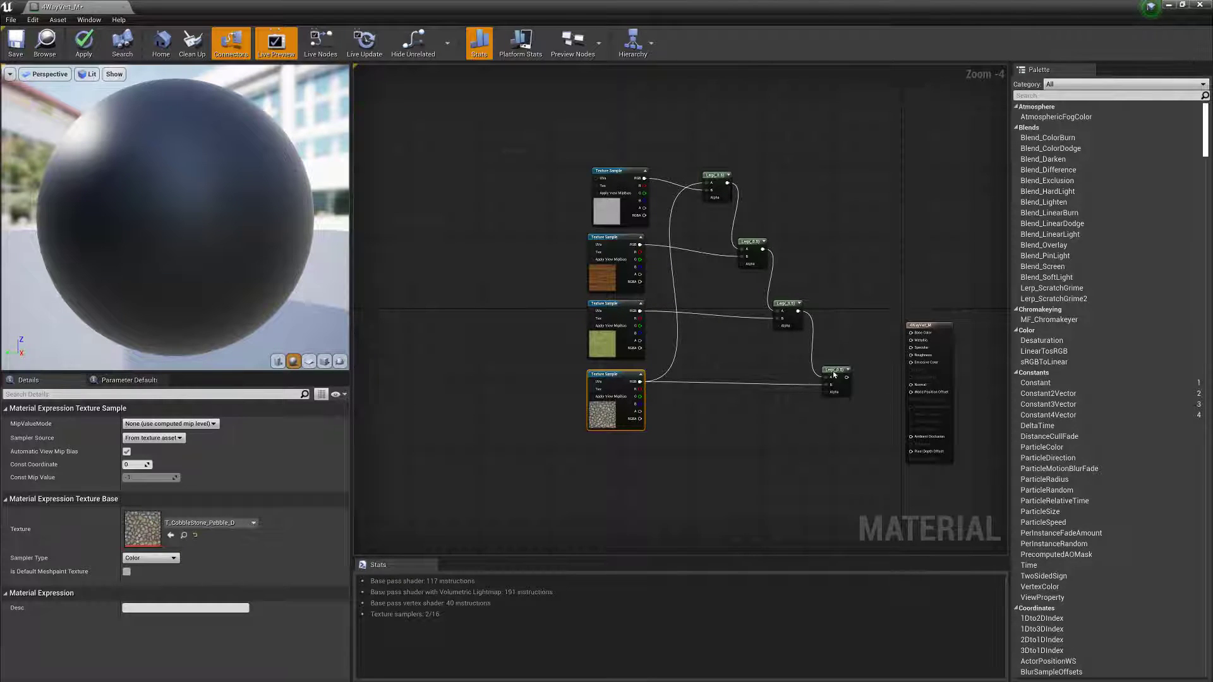
left_click_drag(846, 377, 938, 392)
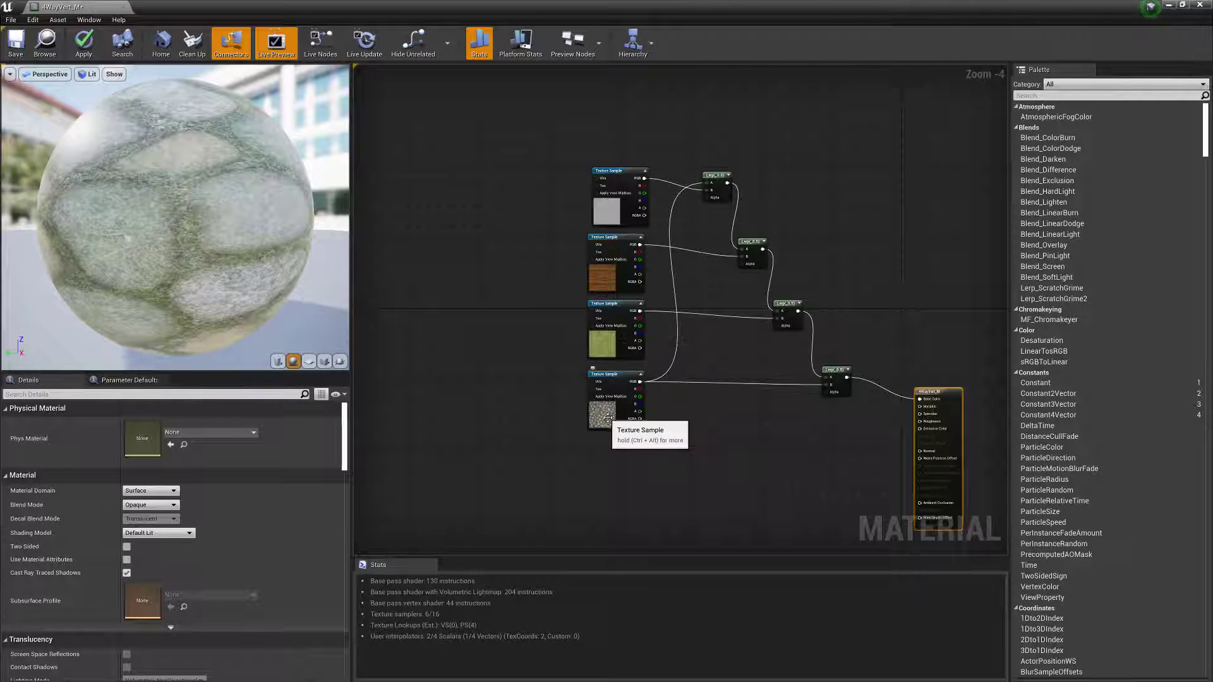
left_click(612, 392)
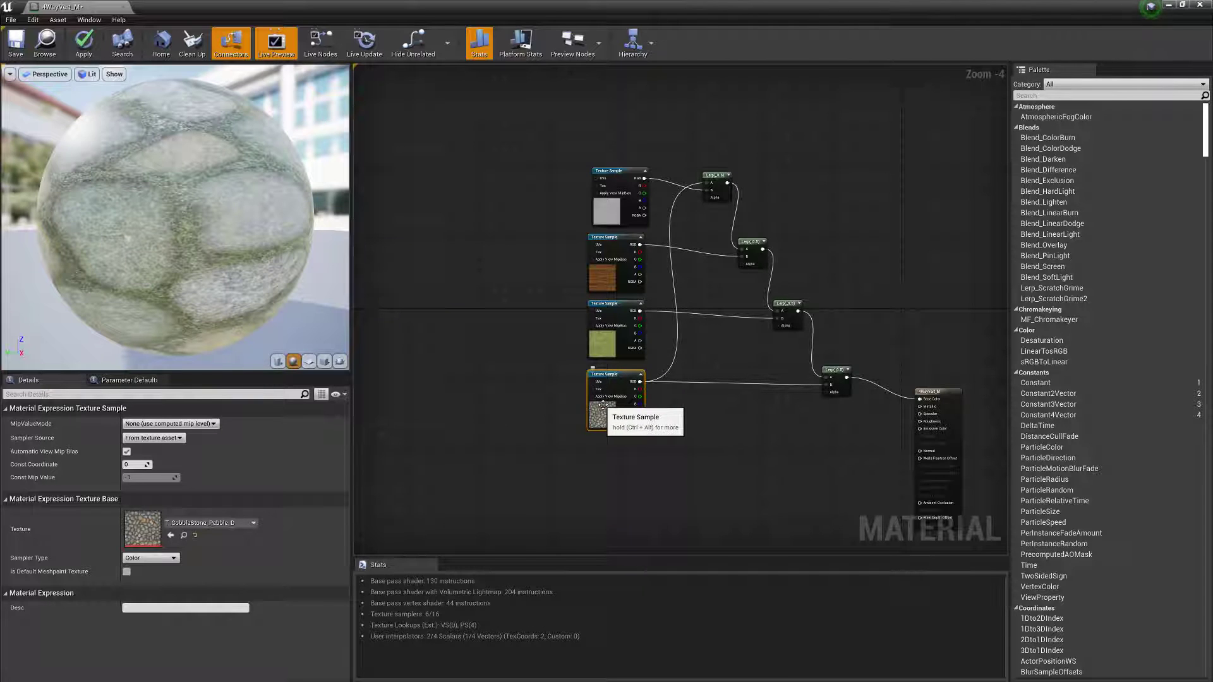
left_click_drag(613, 397, 617, 374)
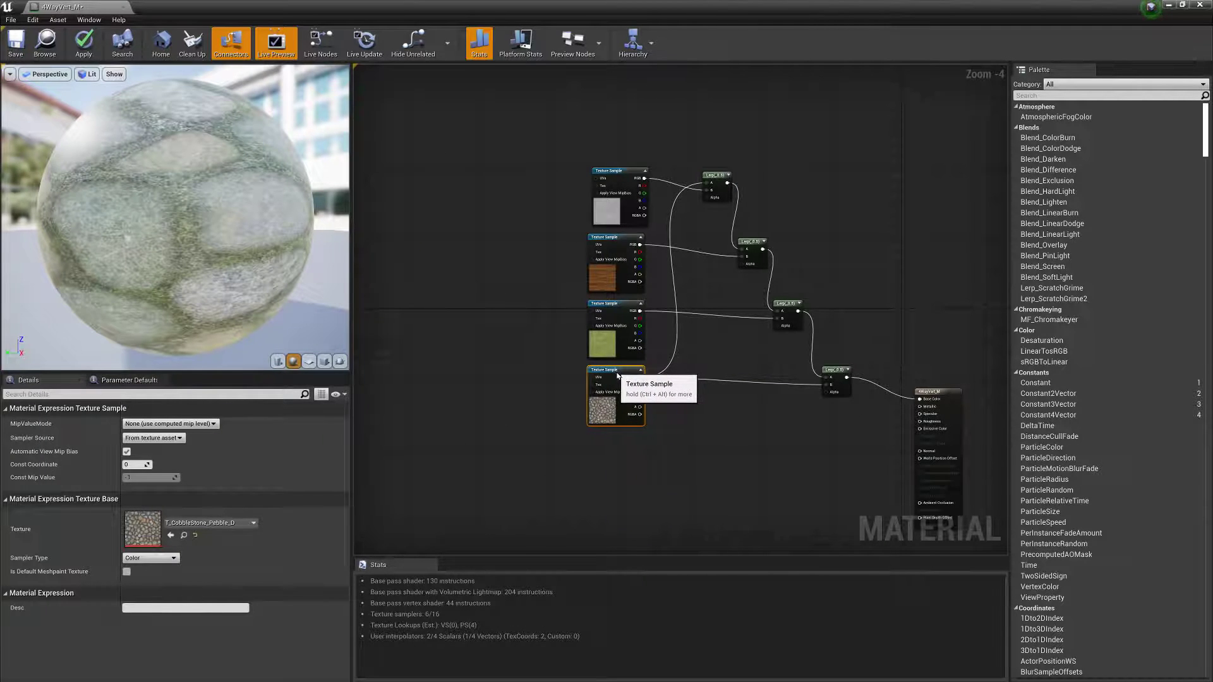
left_click_drag(943, 392, 947, 373)
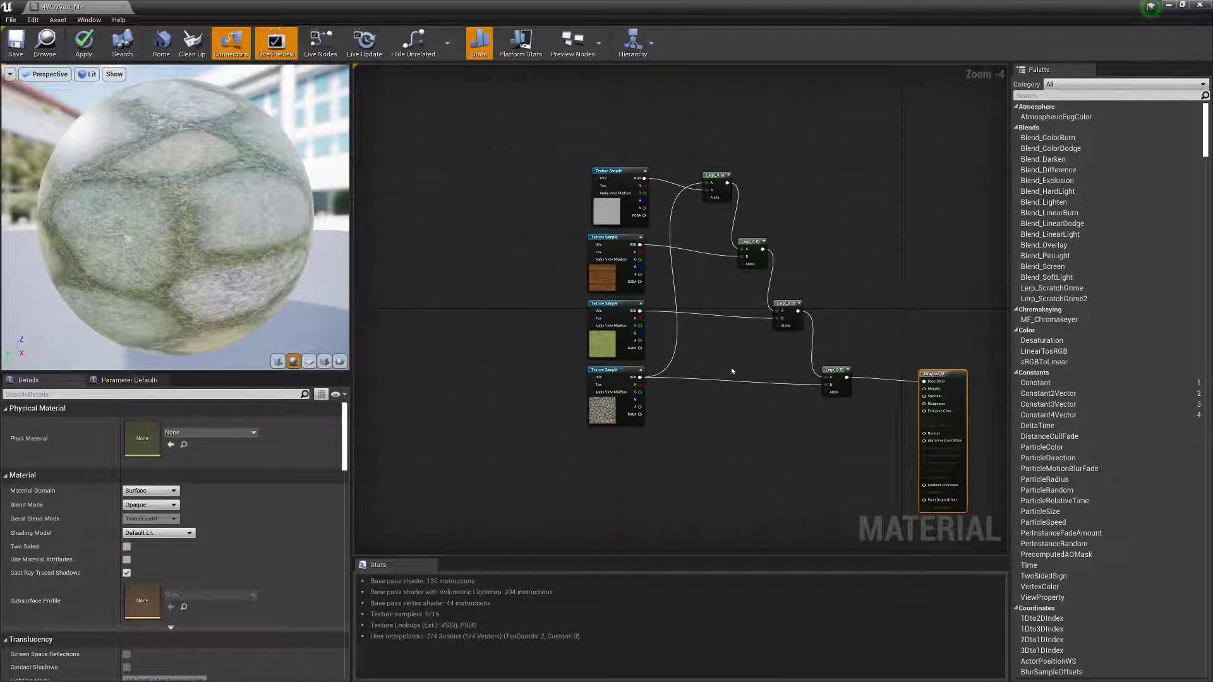
Add a VertexColor node just below the cobblestone Texture Sample, between the samples and the Lerp chain
left_click_drag(666, 493, 564, 183)
right_click_drag(700, 509, 718, 360)
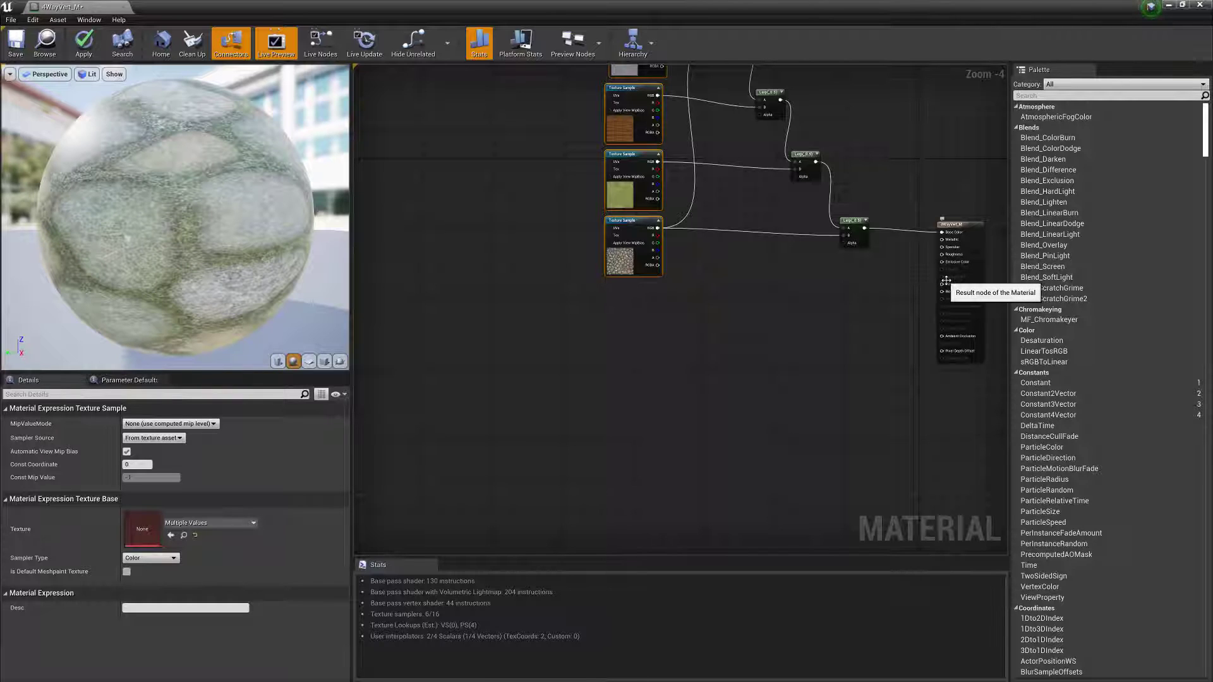
right_click_drag(679, 289, 677, 337)
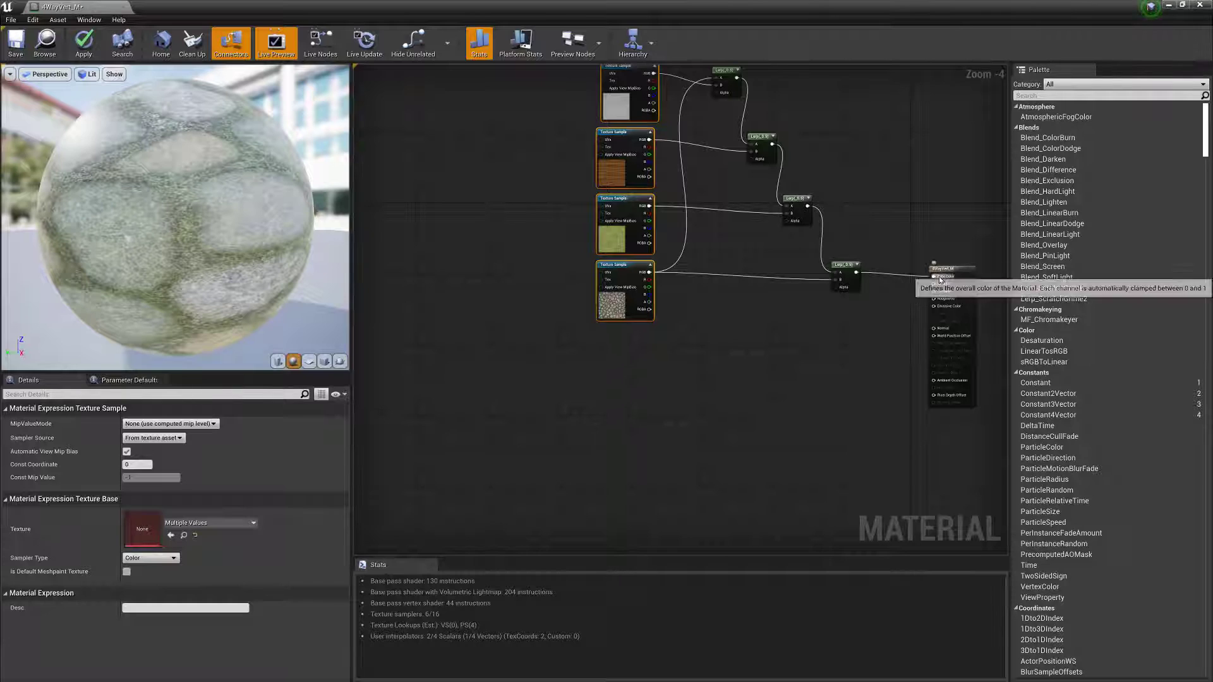
right_click_drag(827, 319, 854, 352)
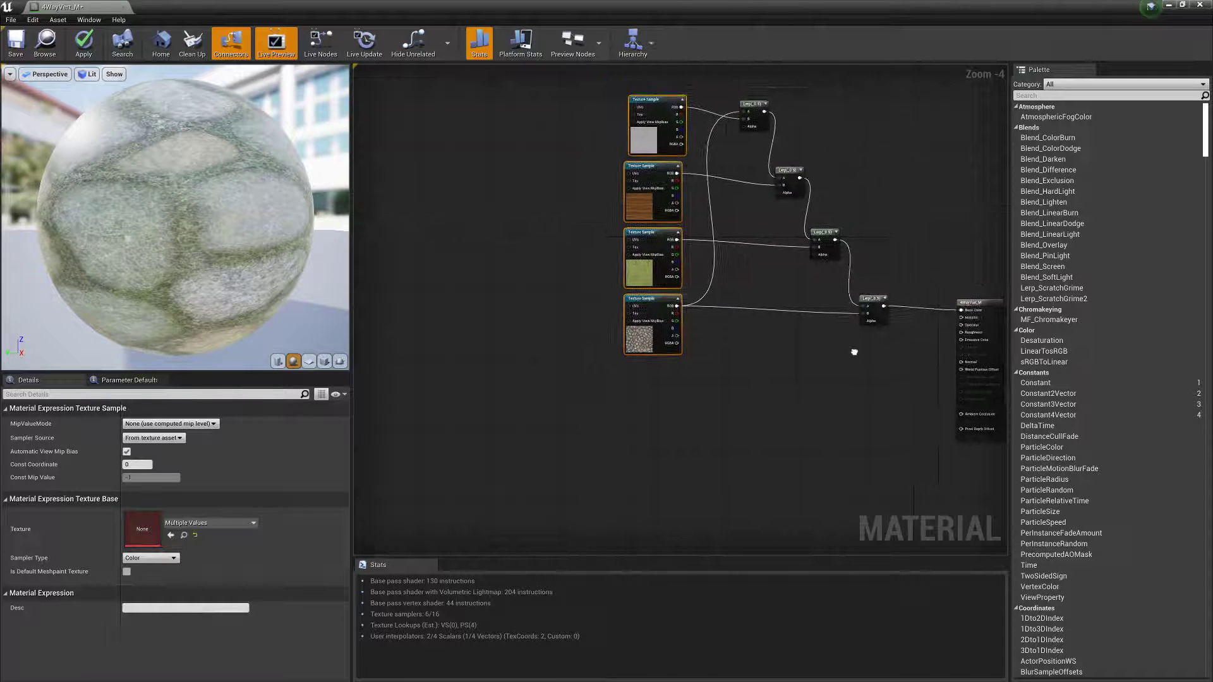
mouse_move(715, 371)
right_mouse_down()
mouse_move(731, 351)
mouse_move(727, 366)
right_mouse_up()
right_click(718, 379)
type("vertexcolor")
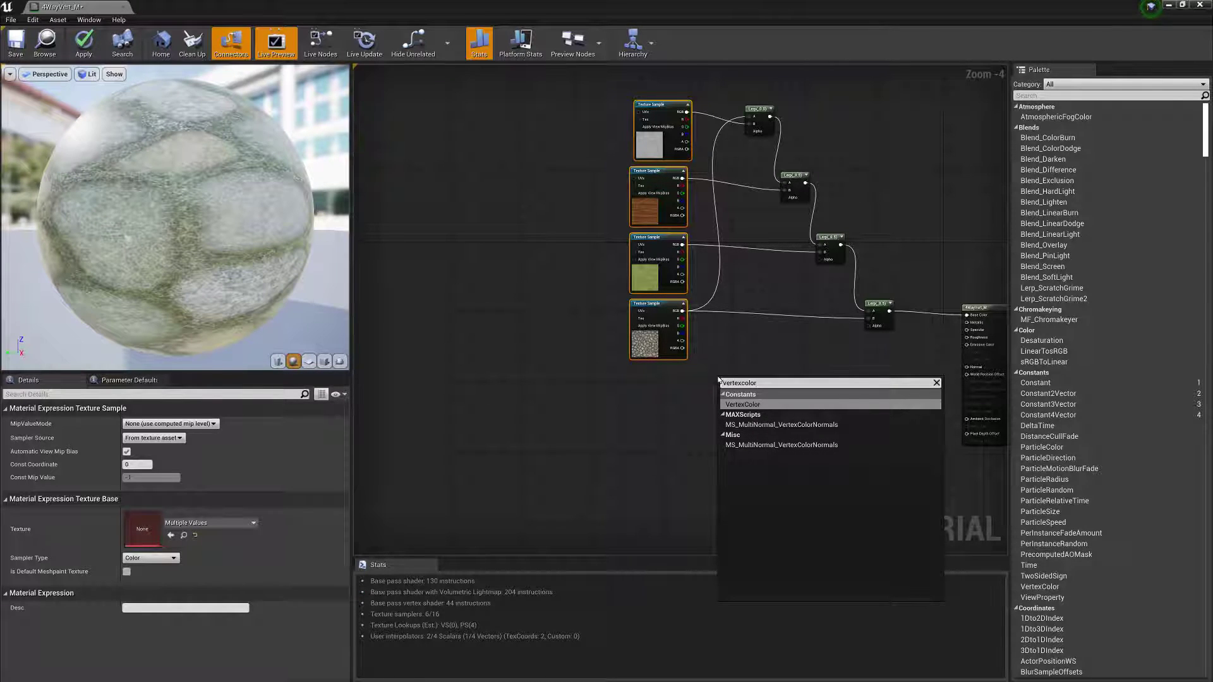
key("Return")
left_click_drag(739, 383, 740, 356)
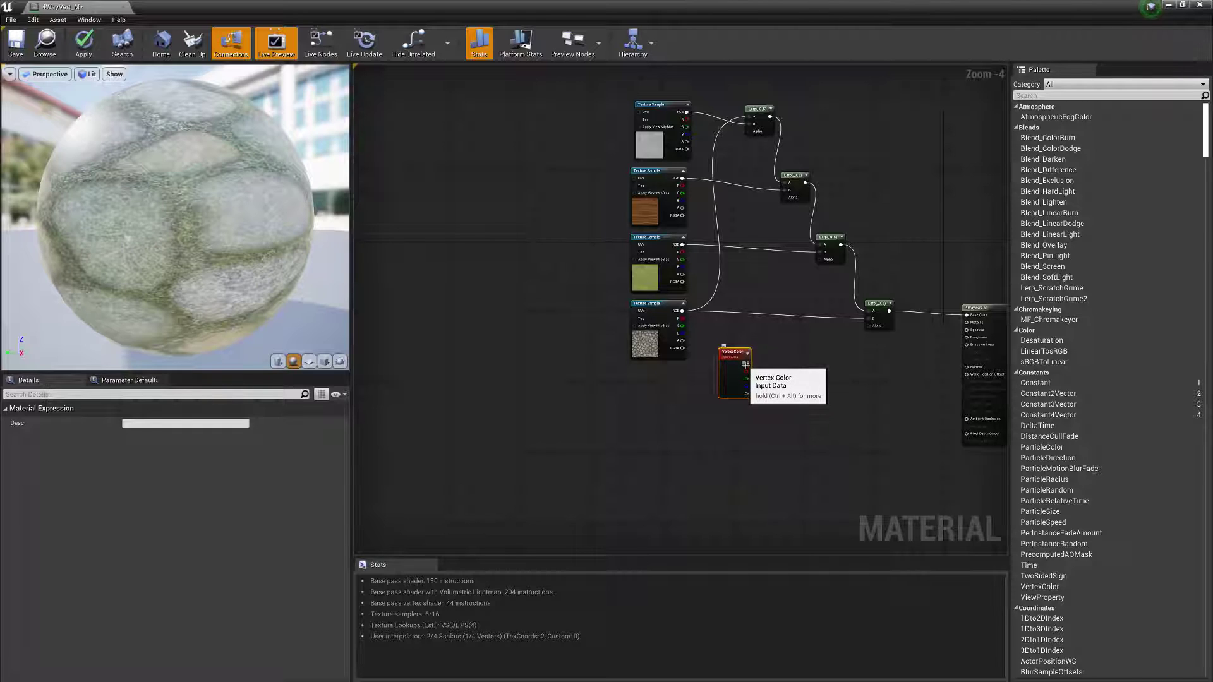
Connect the Vertex Color R, G, B and A outputs to the Alpha inputs of the first to fourth Lerps and nudge the node down
left_click_drag(746, 372, 753, 133)
left_click_drag(747, 379, 784, 197)
left_click_drag(747, 386, 824, 260)
left_click_drag(746, 396, 871, 325)
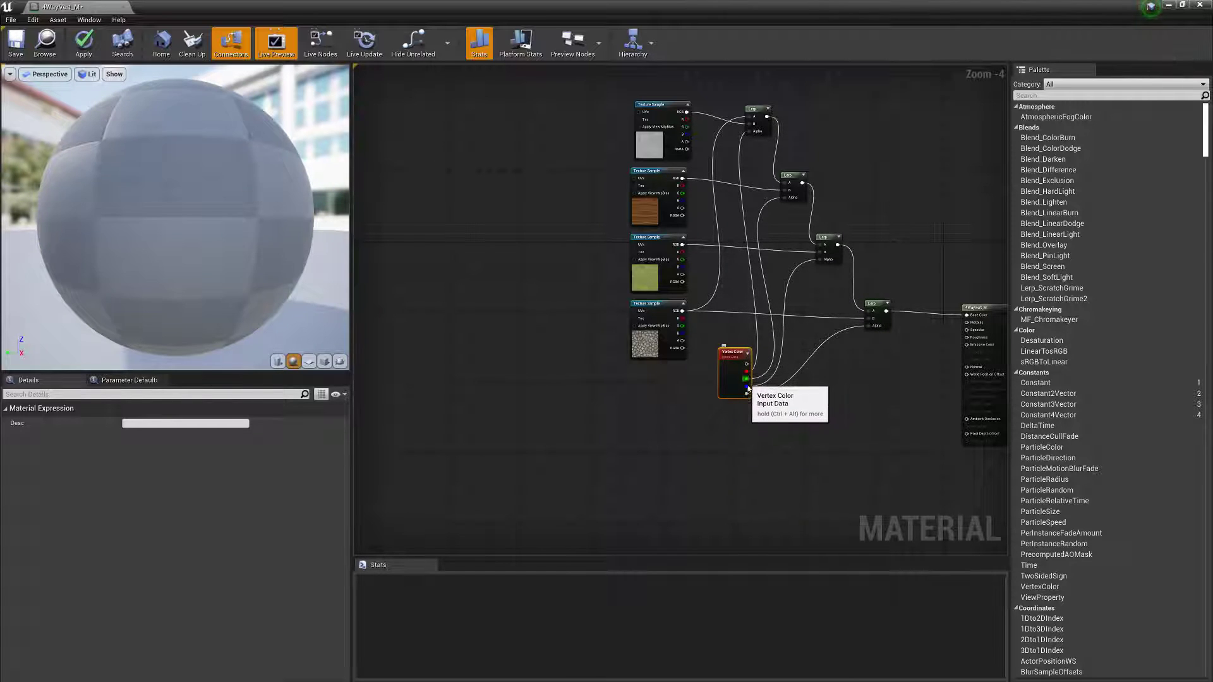
mouse_move(732, 363)
left_mouse_down()
mouse_move(725, 408)
mouse_move(727, 373)
left_mouse_up()
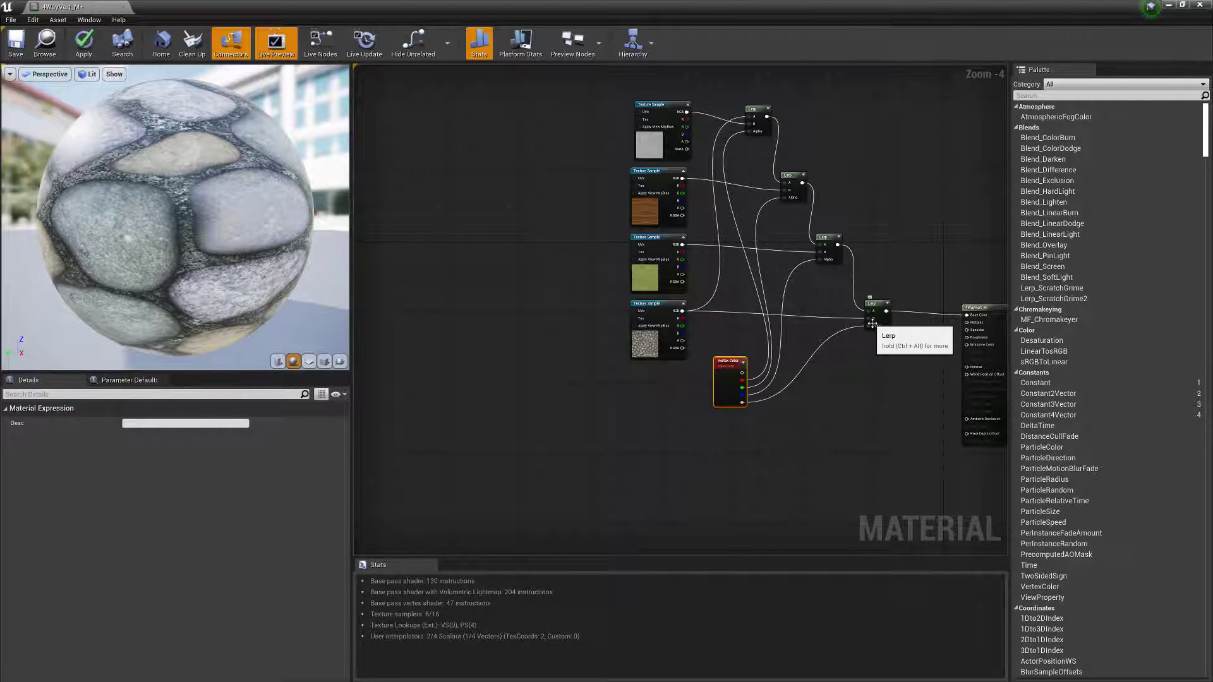
Add a TextureCoordinate node to the empty area in front of the four Texture Samples
right_click_drag(625, 321, 687, 347)
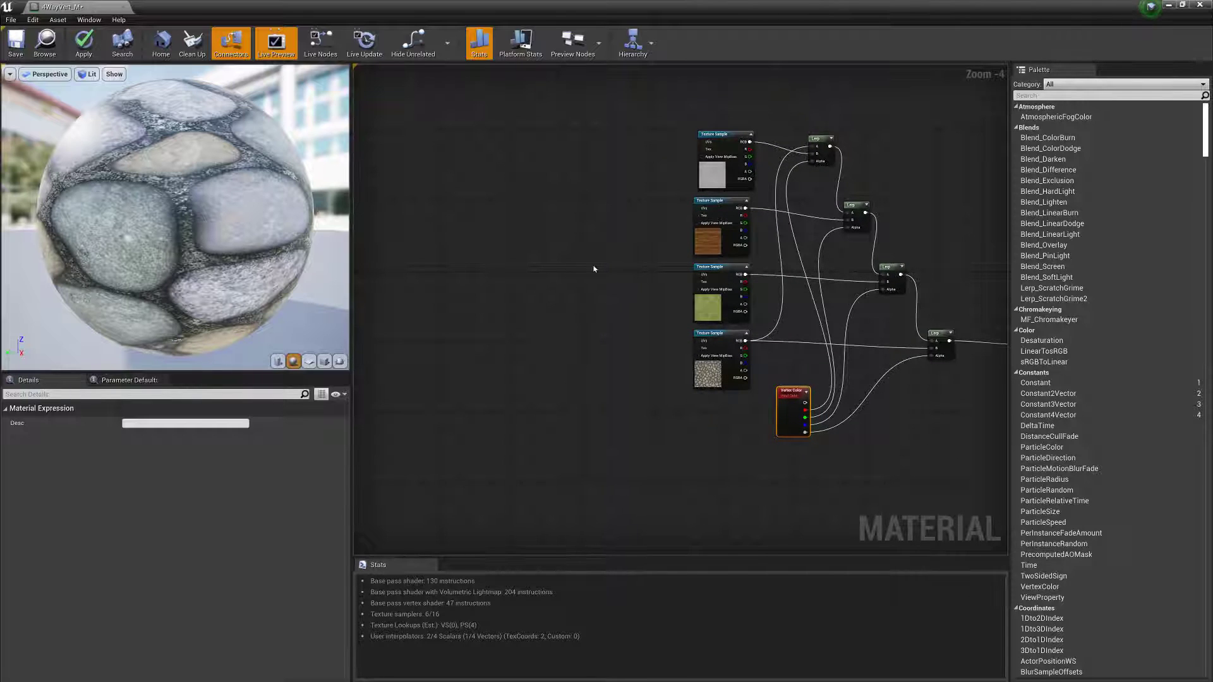
right_click(612, 247)
type("texcoo")
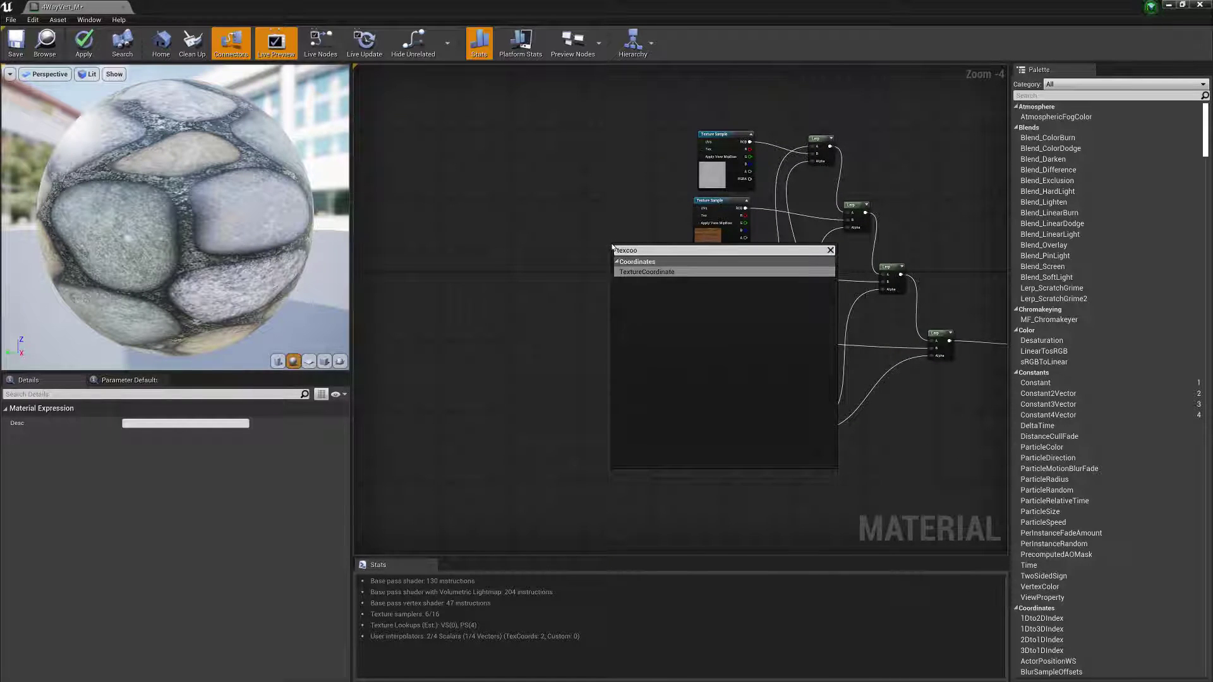
key("Return")
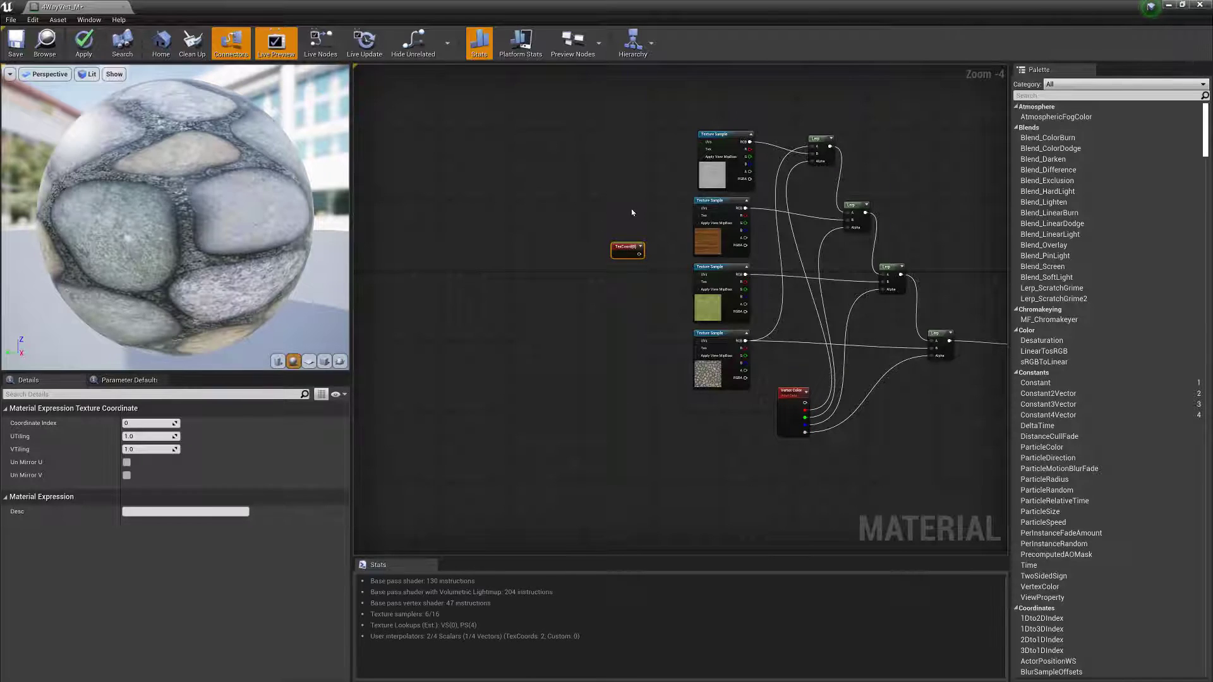
Connect the TexCoord output to the UVs of all four Texture Samples and move the node farther away from them
left_click_drag(640, 254, 701, 143)
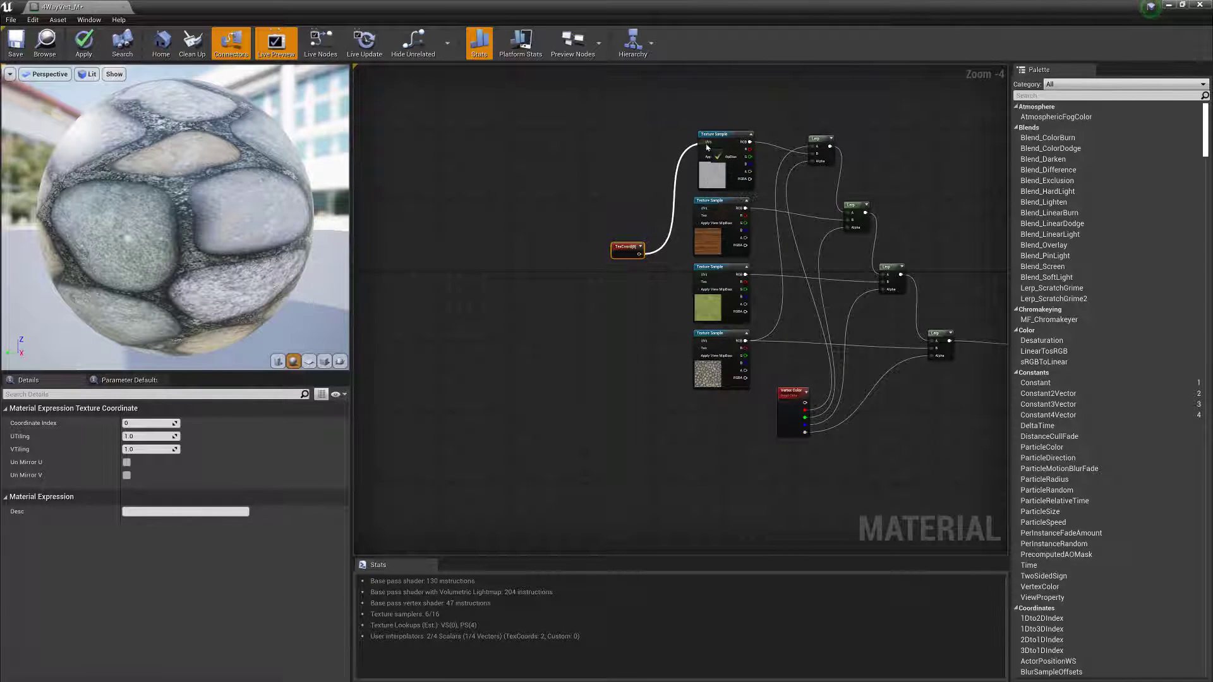
left_click_drag(697, 207, 700, 276)
left_click_drag(697, 340, 639, 254)
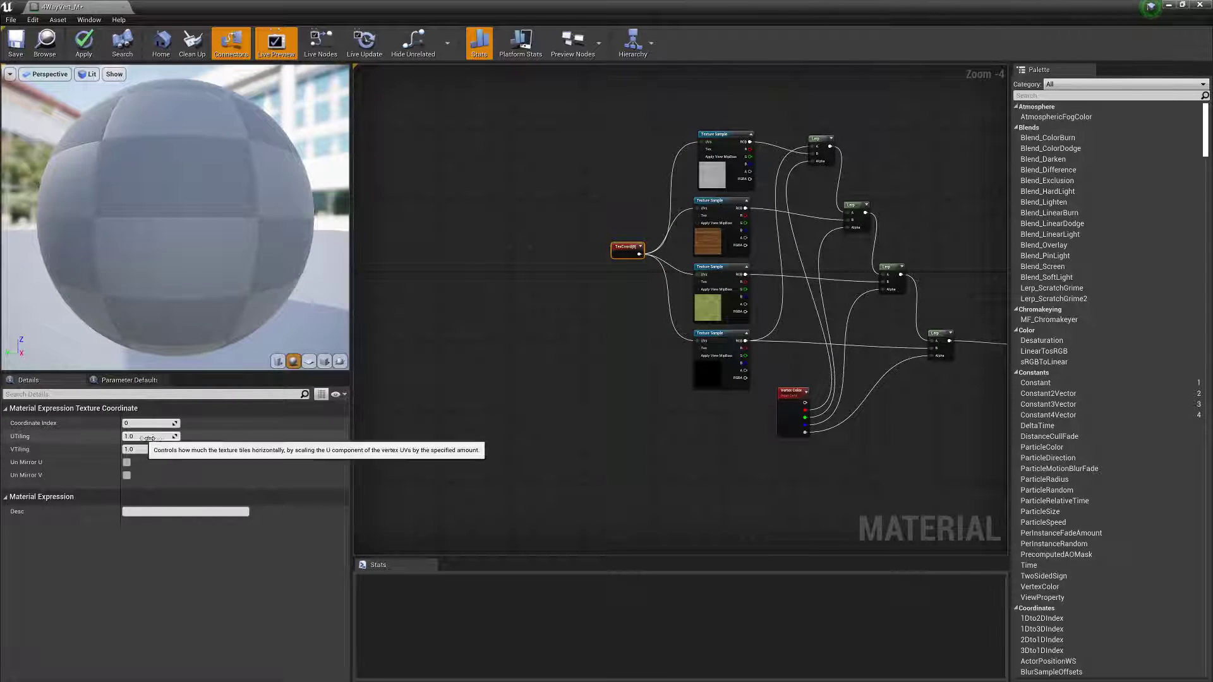
key("Home")
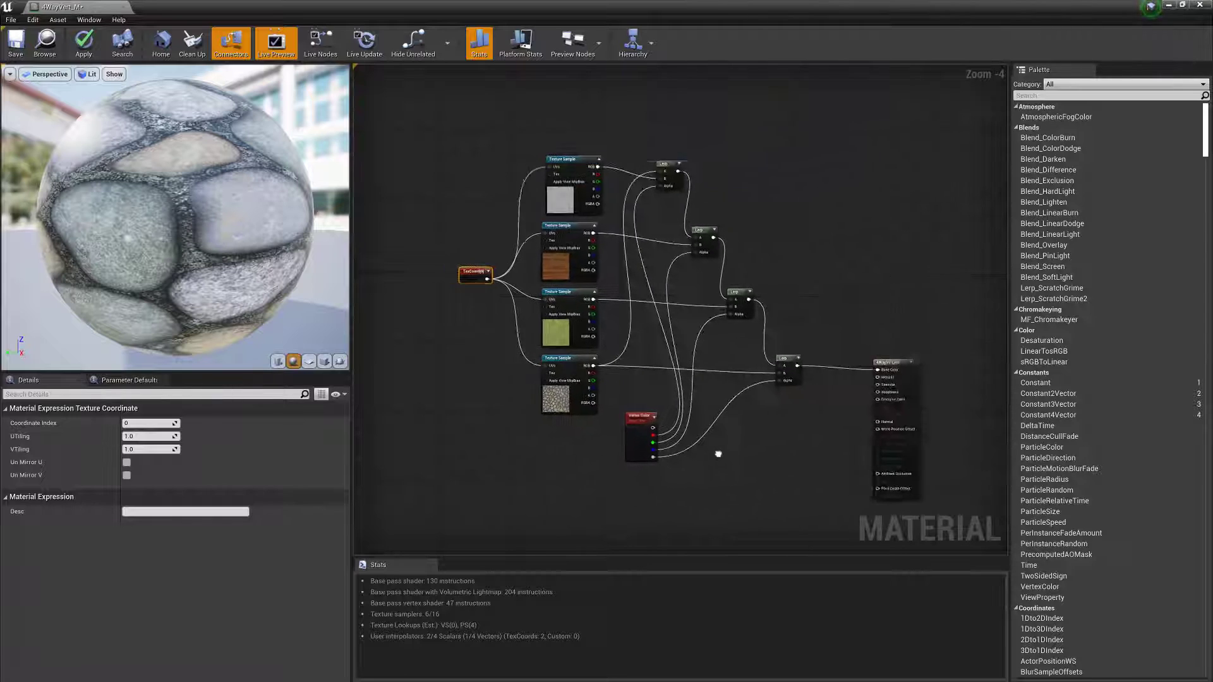
left_click_drag(472, 268, 435, 289)
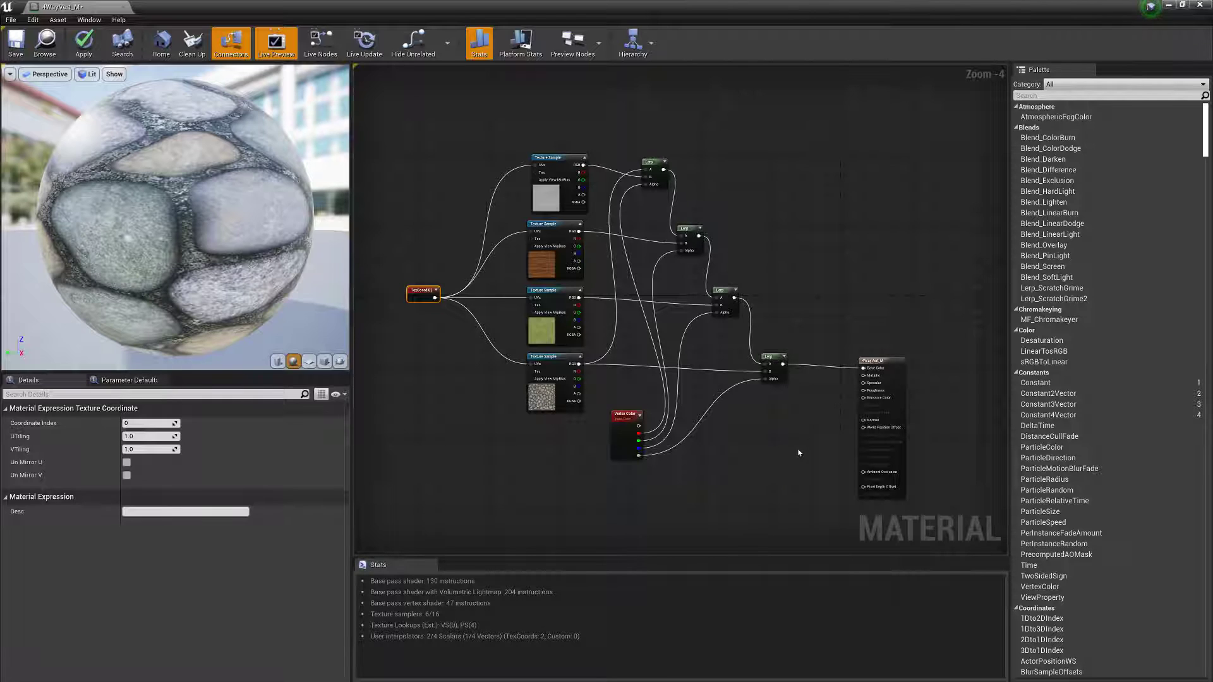
Add a Constant of 0 beside the material result node and connect it to both Metallic and Specular
left_click(821, 393)
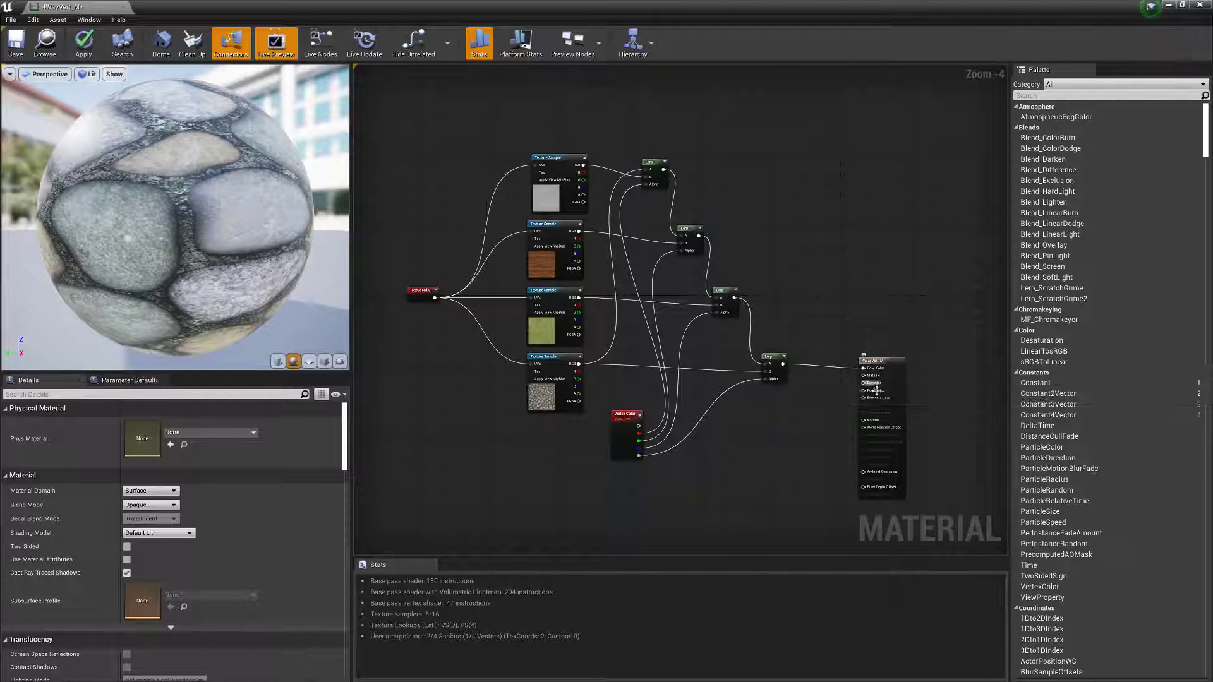
left_click_drag(873, 361, 872, 357)
scroll(853, 374, "up", 3)
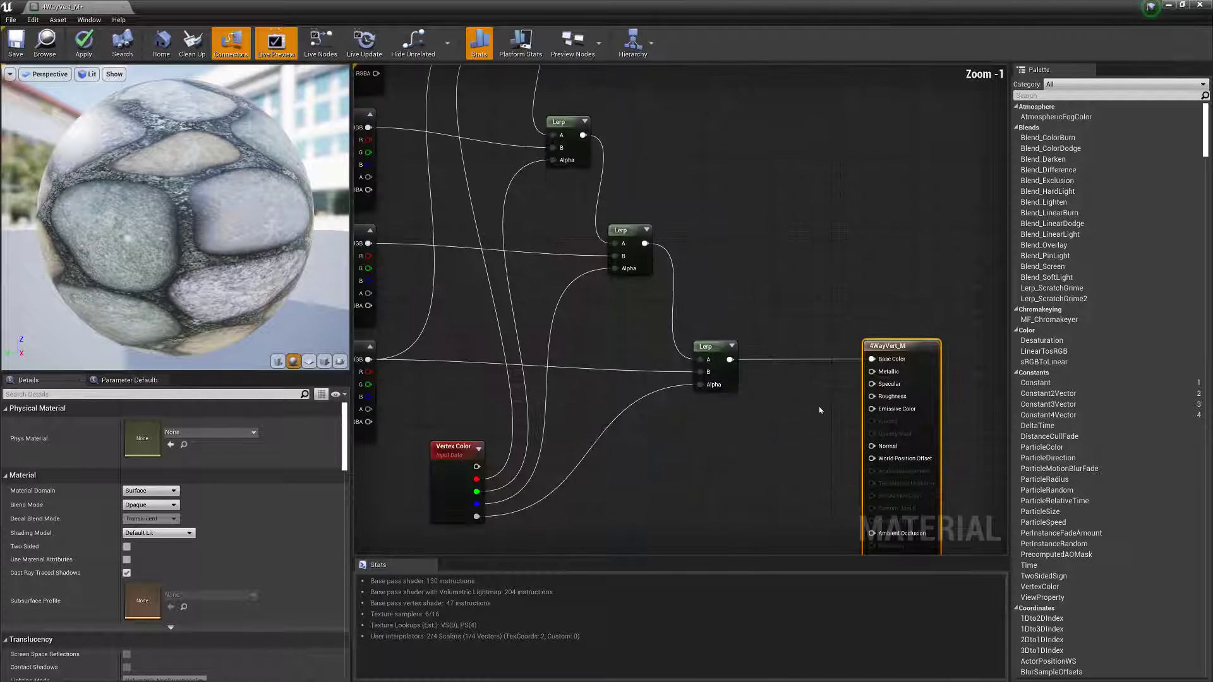
left_click(797, 400)
left_click_drag(1035, 383, 871, 384)
left_click_drag(809, 414, 872, 371)
Add a second Constant below the first, set its value to 0.5 and connect it to Roughness
left_click_drag(1023, 379, 815, 442)
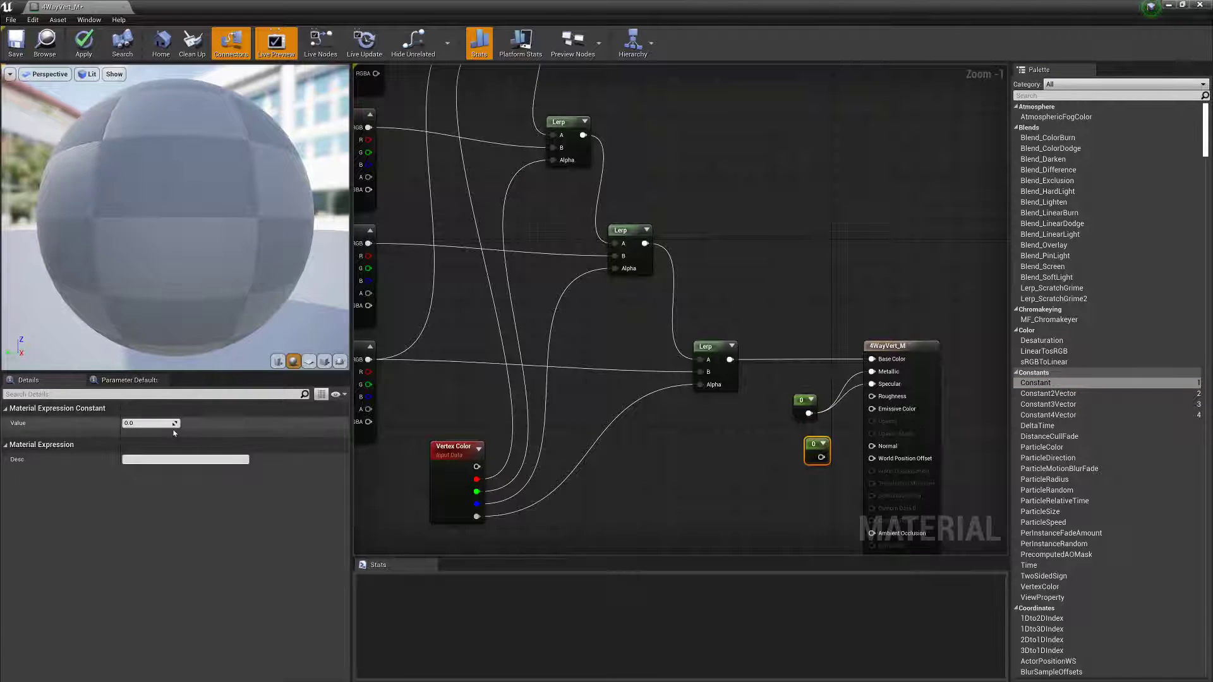
left_click(153, 423)
type(".2")
key("Return")
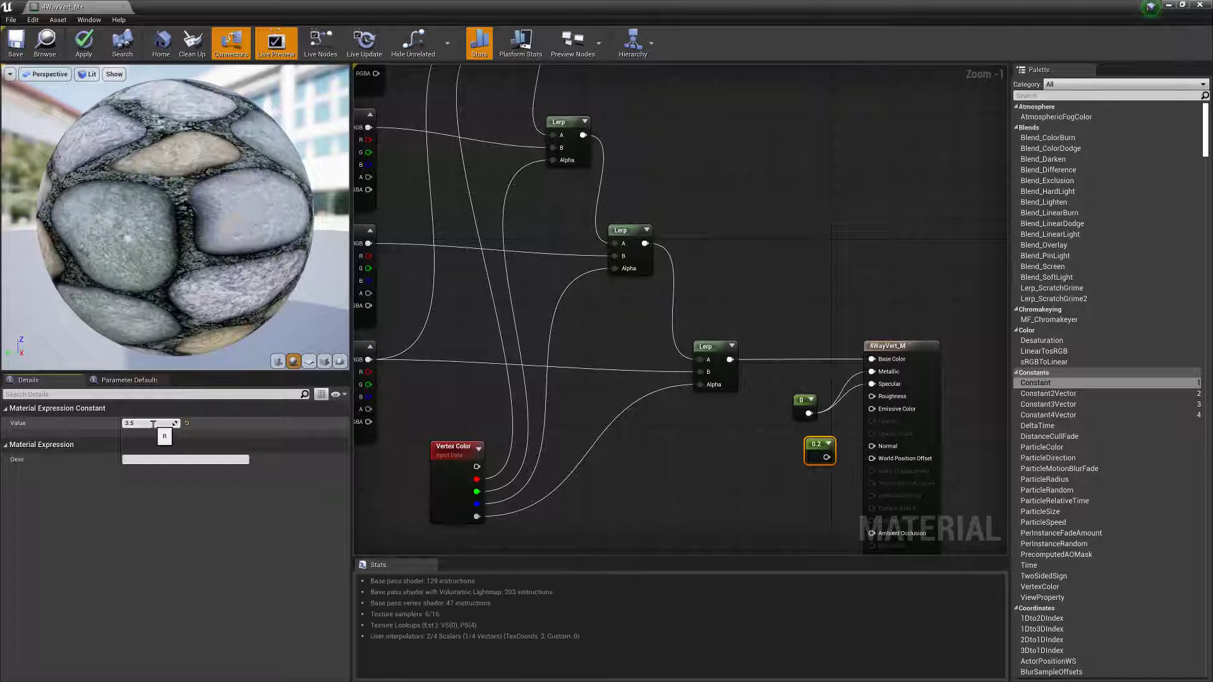
type("0.5")
key("Return")
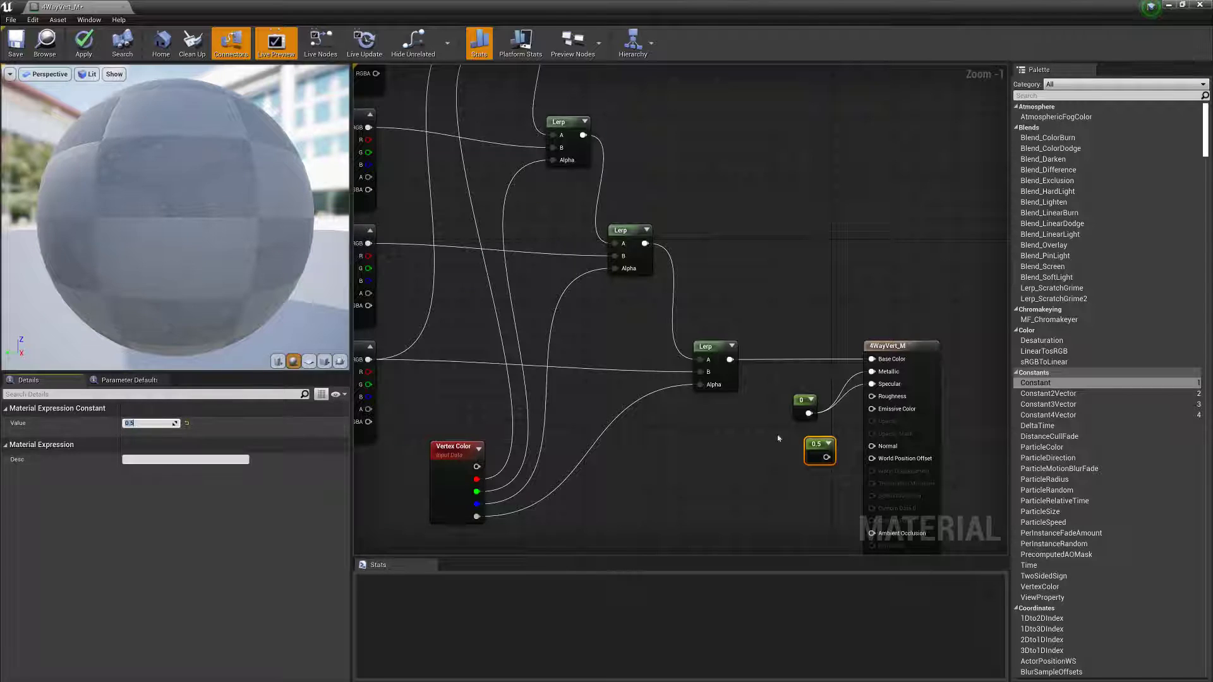
left_click_drag(827, 457, 800, 384)
Apply the material changes and get the material editor window out of the way to return to the level
scroll(710, 460, "down", 3)
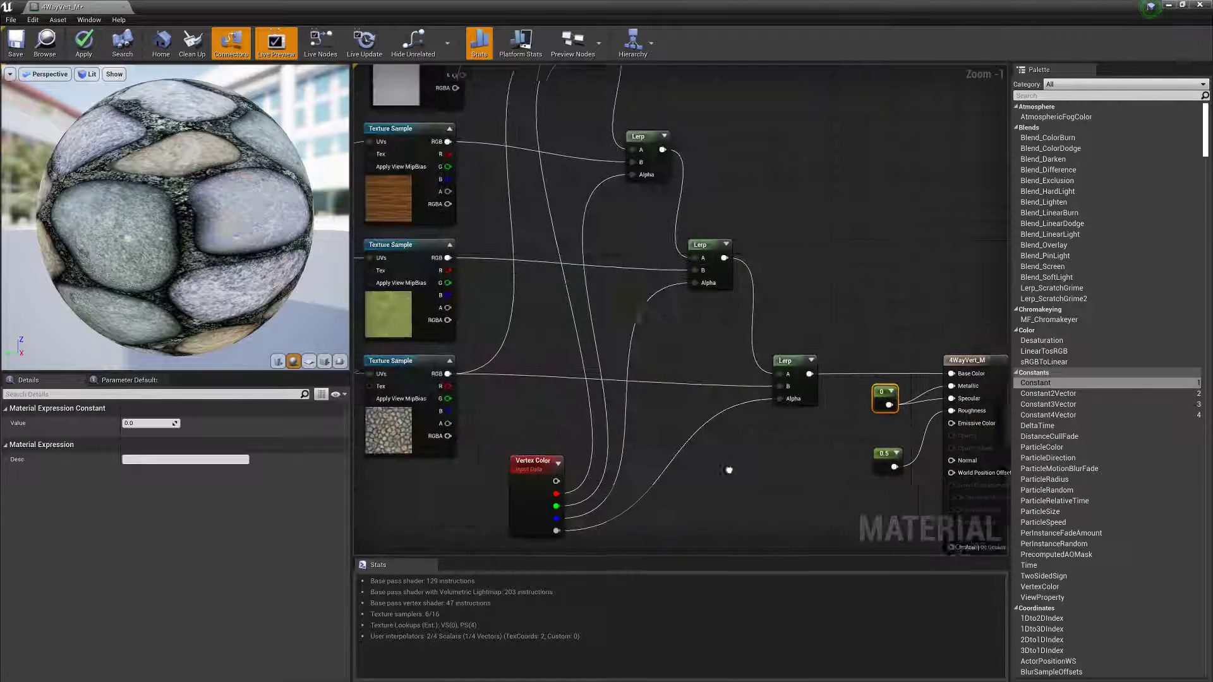
left_click(320, 43)
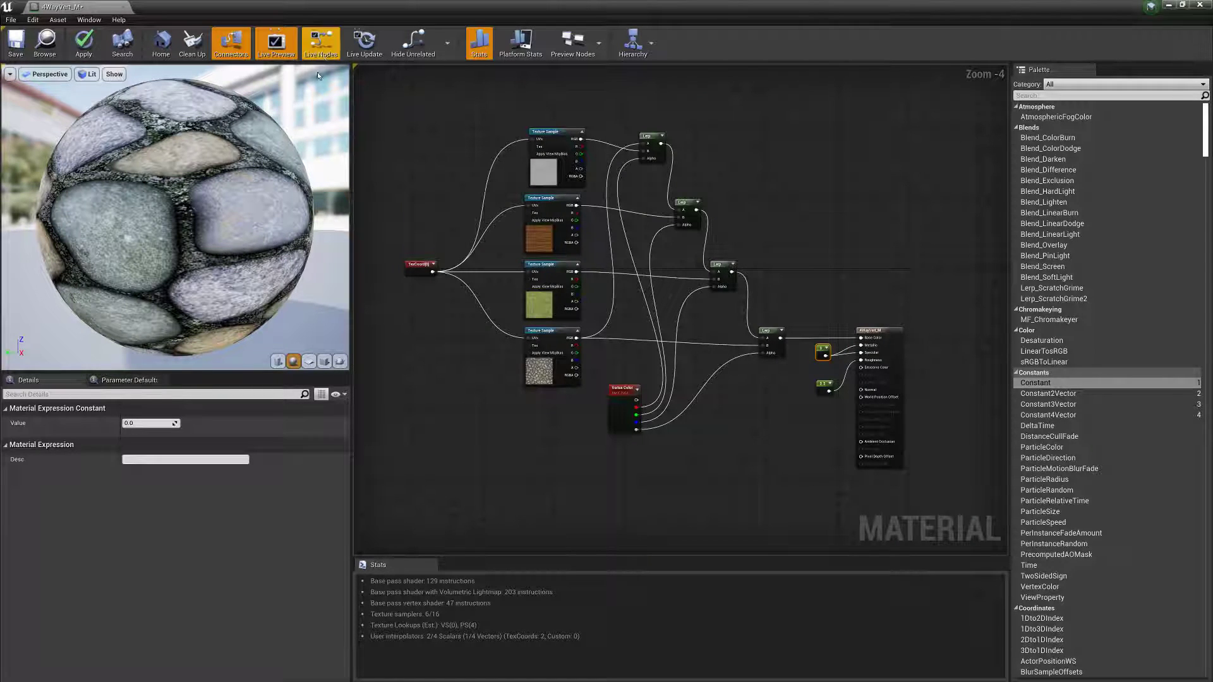
left_click(84, 43)
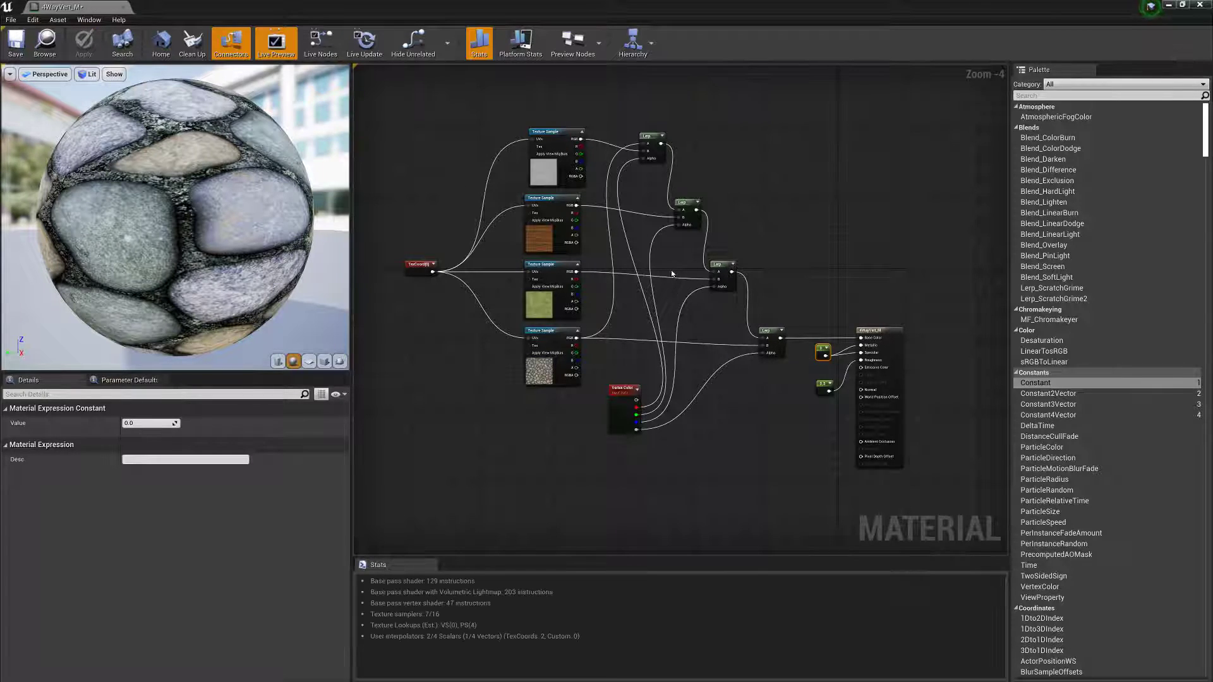
left_click_drag(237, 6, 585, 178)
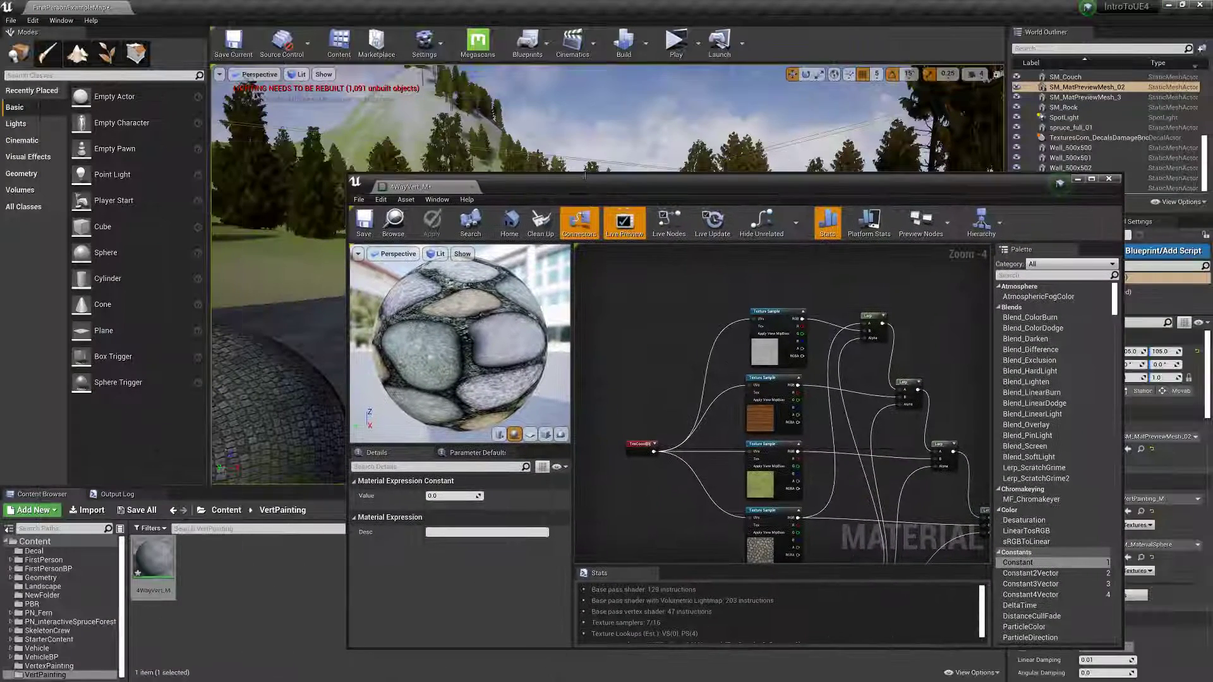
left_click(472, 187)
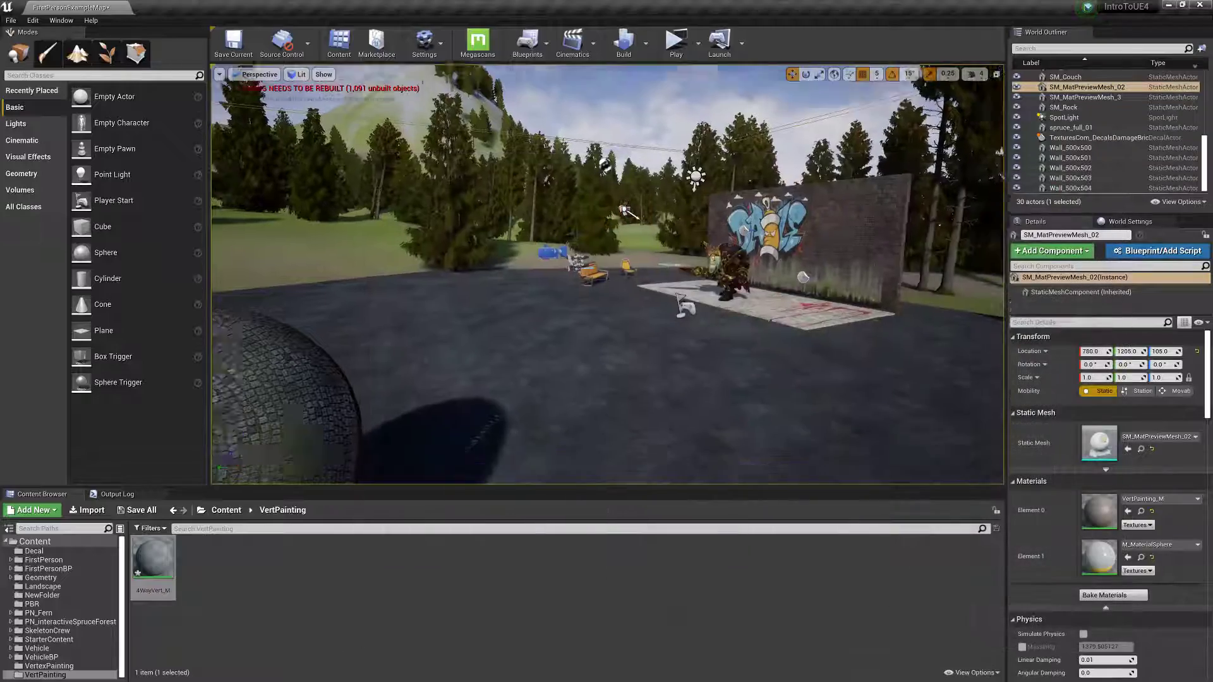
Select the SM_Rock mesh in the level and assign the 4WayVert_M material to it
mouse_move(586, 283)
right_mouse_down()
mouse_move(638, 284)
mouse_move(468, 283)
right_mouse_up()
left_click(587, 284)
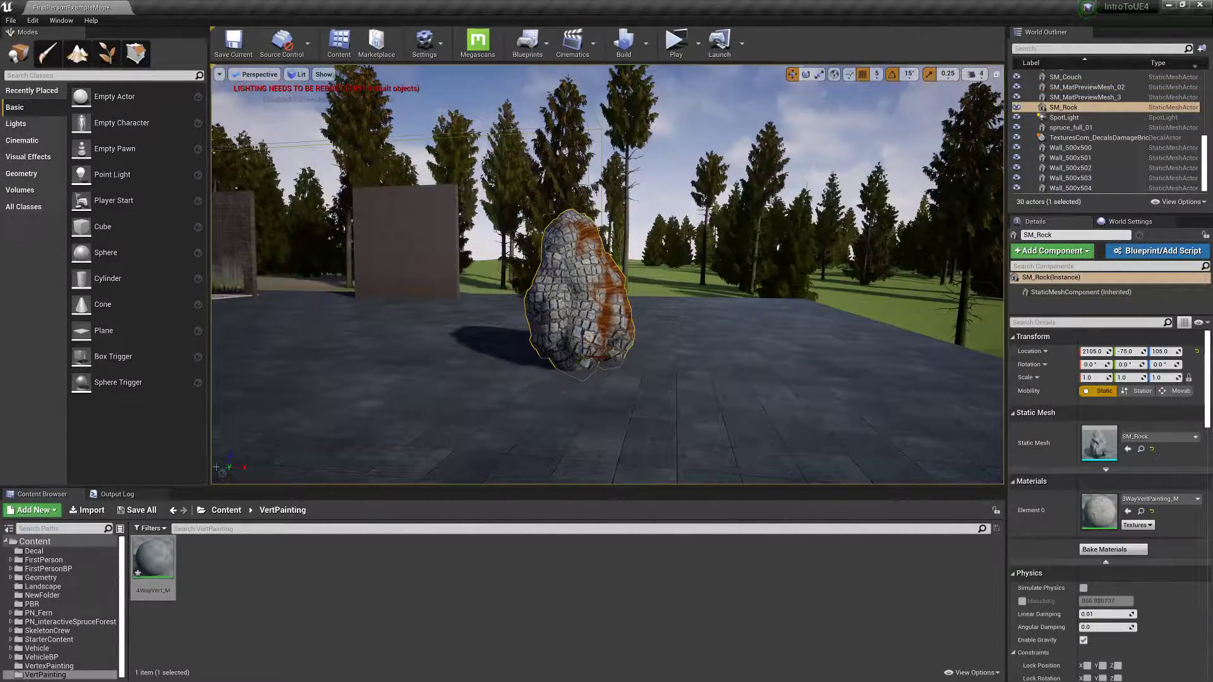
left_click_drag(153, 558, 564, 309)
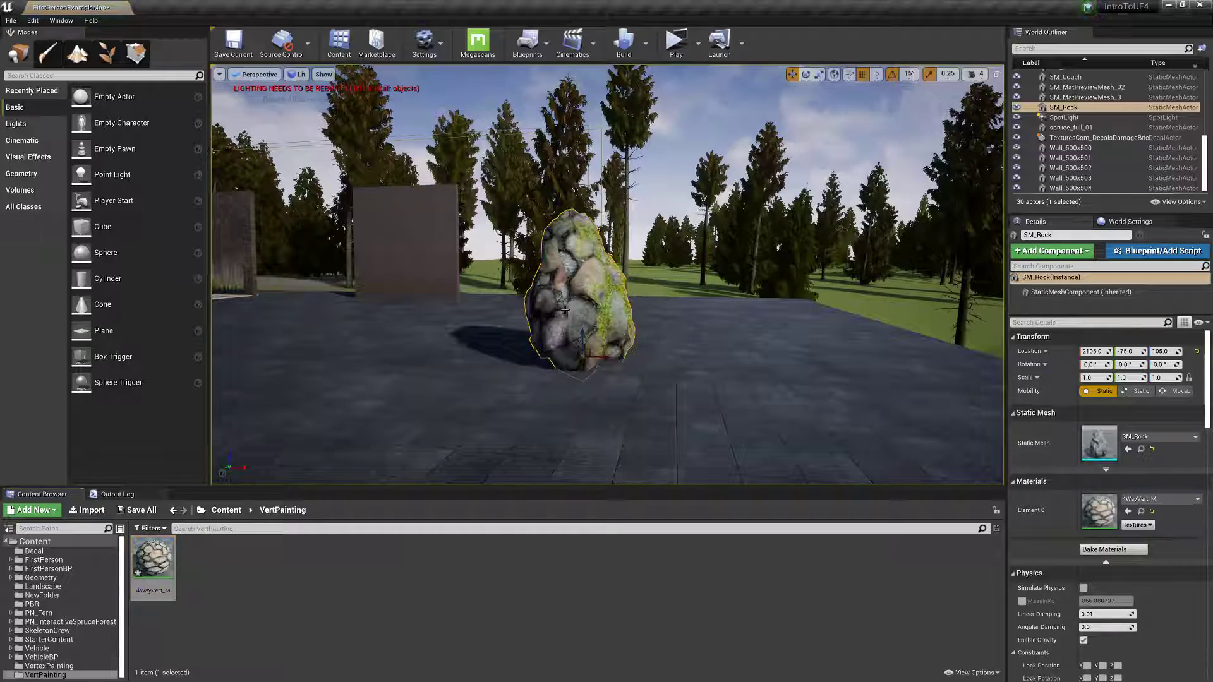
Delete the SM_Rock mesh from the level
right_click_drag(517, 383, 785, 357)
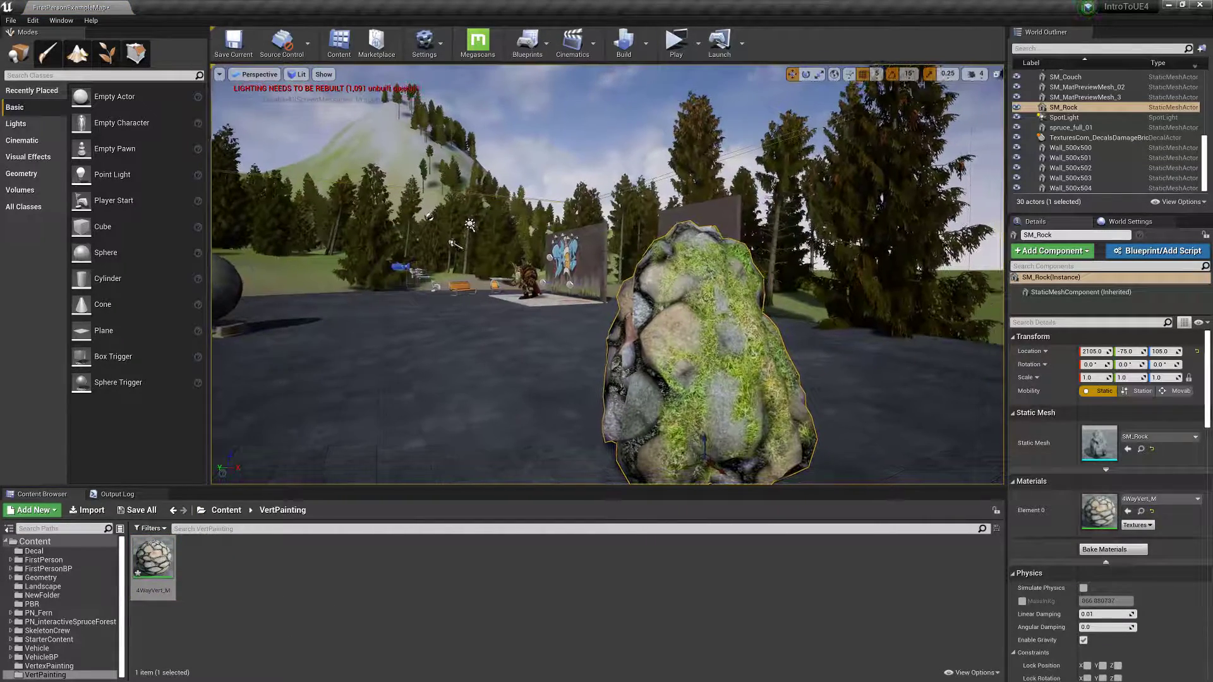
key("Delete")
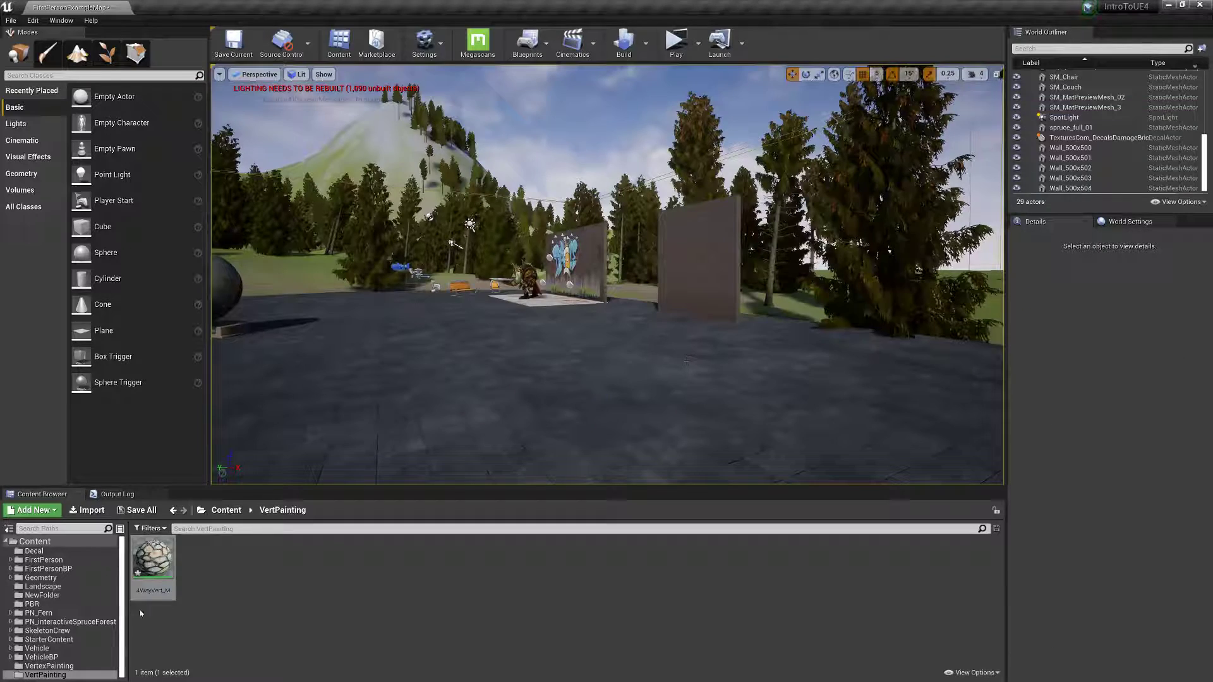
left_click(70, 596)
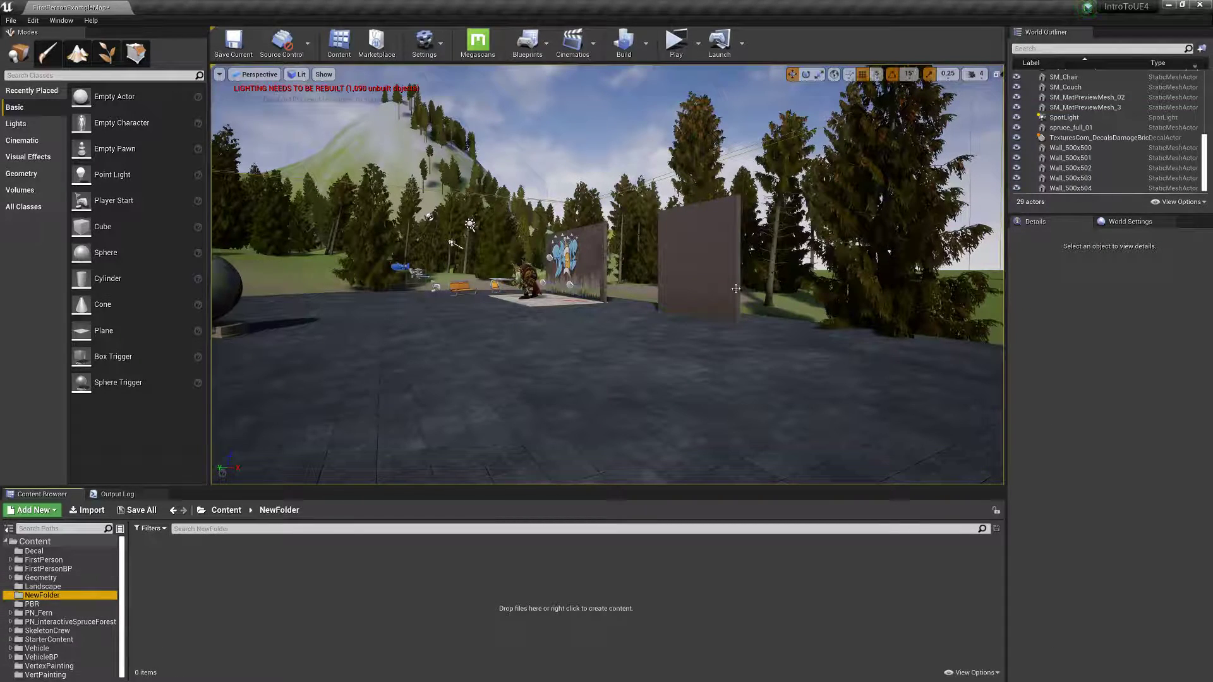
Select the freestanding brick wall Wall_500x504 and assign it the 4WayVert_M material from the VertPainting folder
left_click(687, 276)
right_click_drag(682, 282, 591, 361)
key("w")
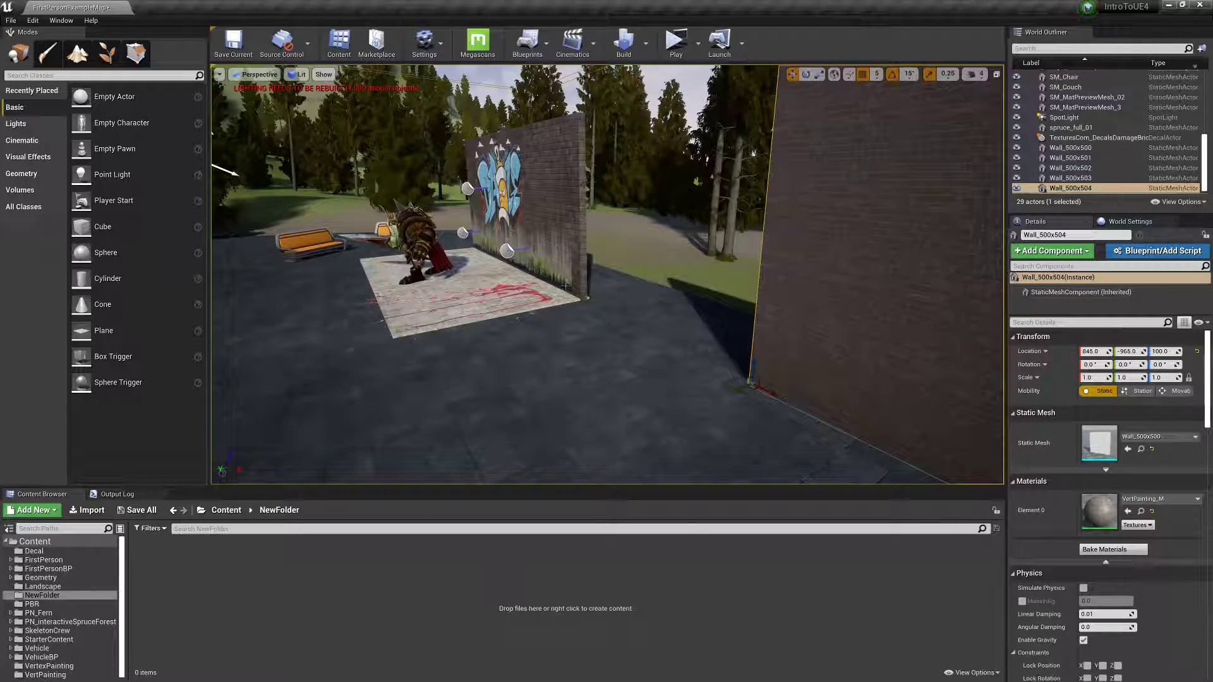
mouse_move(582, 286)
right_mouse_down()
mouse_move(682, 284)
mouse_move(777, 303)
right_mouse_up()
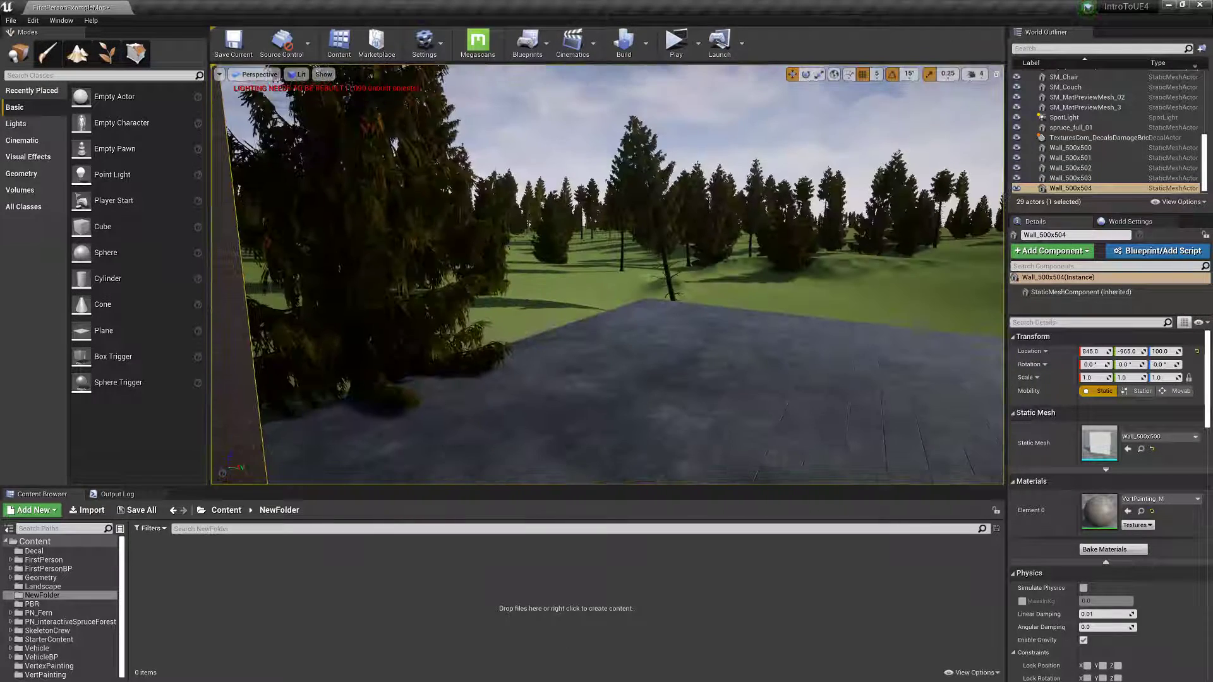
left_click(793, 387)
right_click_drag(793, 388, 973, 430)
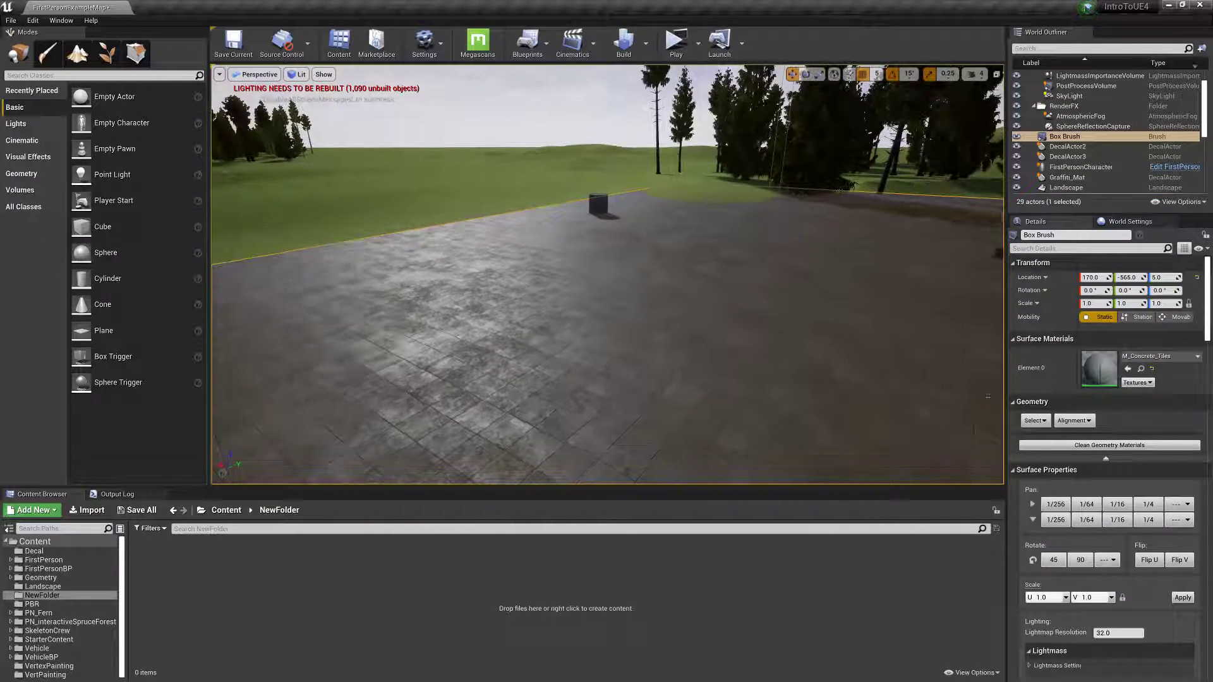
scroll(1118, 577, "down", 4)
scroll(1118, 577, "up", 4)
right_click_drag(661, 323, 348, 273)
left_click(661, 323)
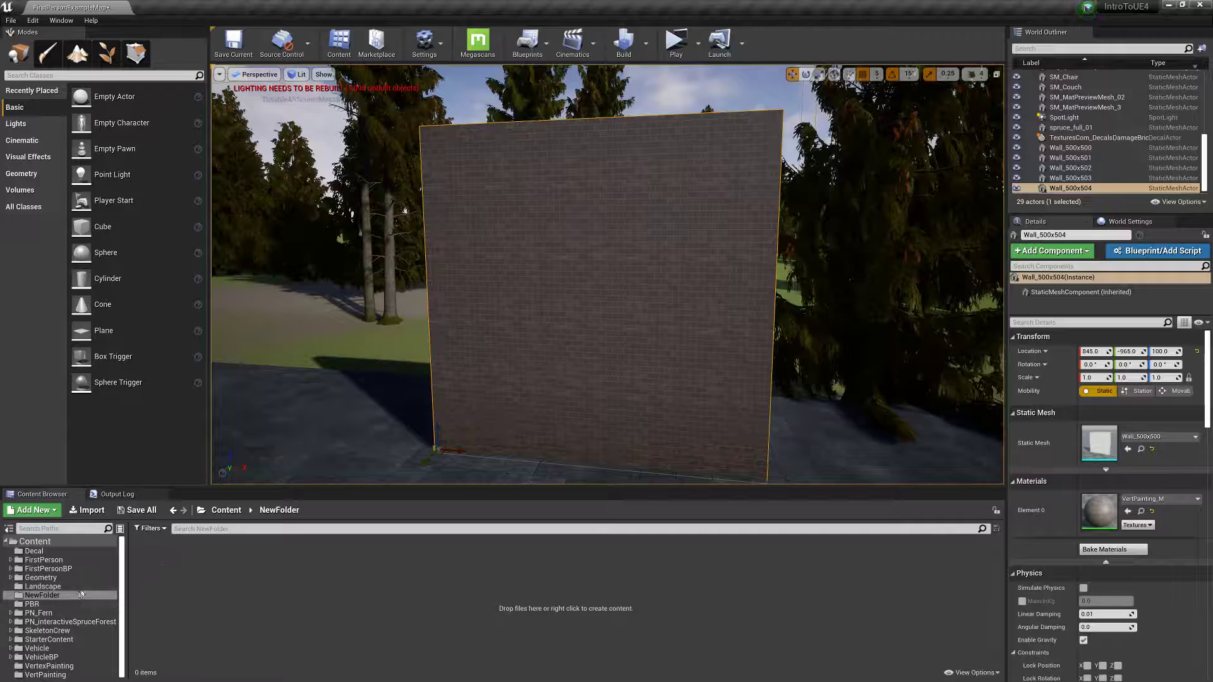
left_click(67, 674)
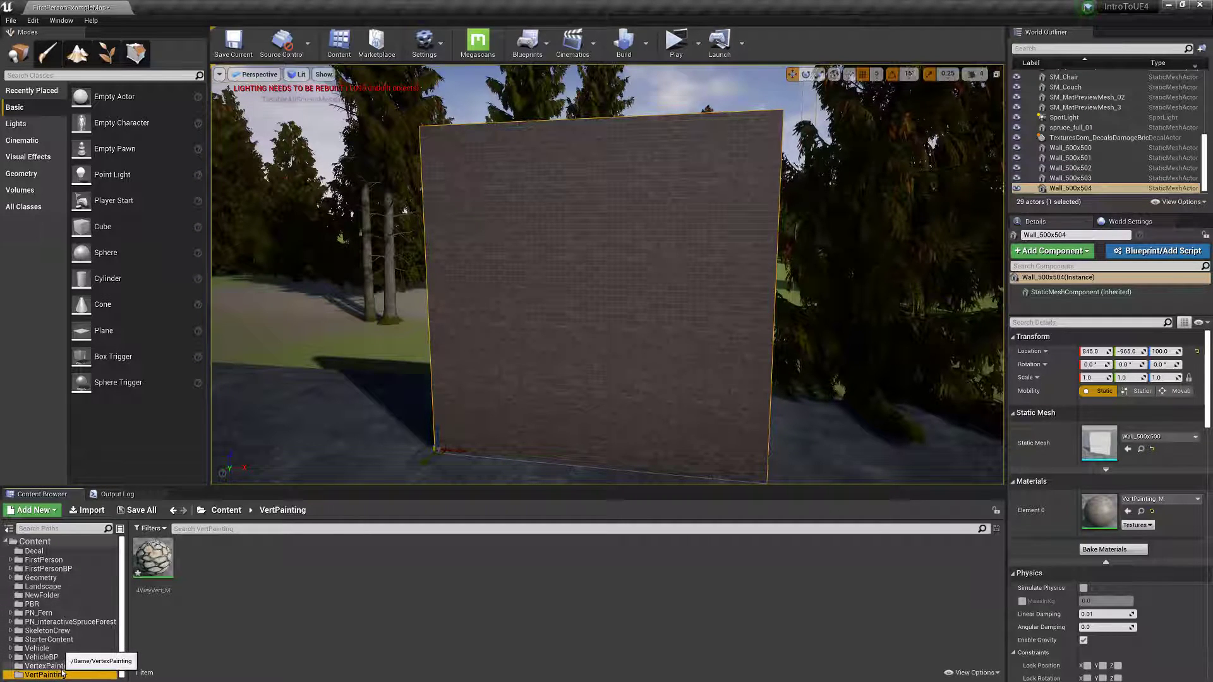
left_click_drag(153, 557, 572, 339)
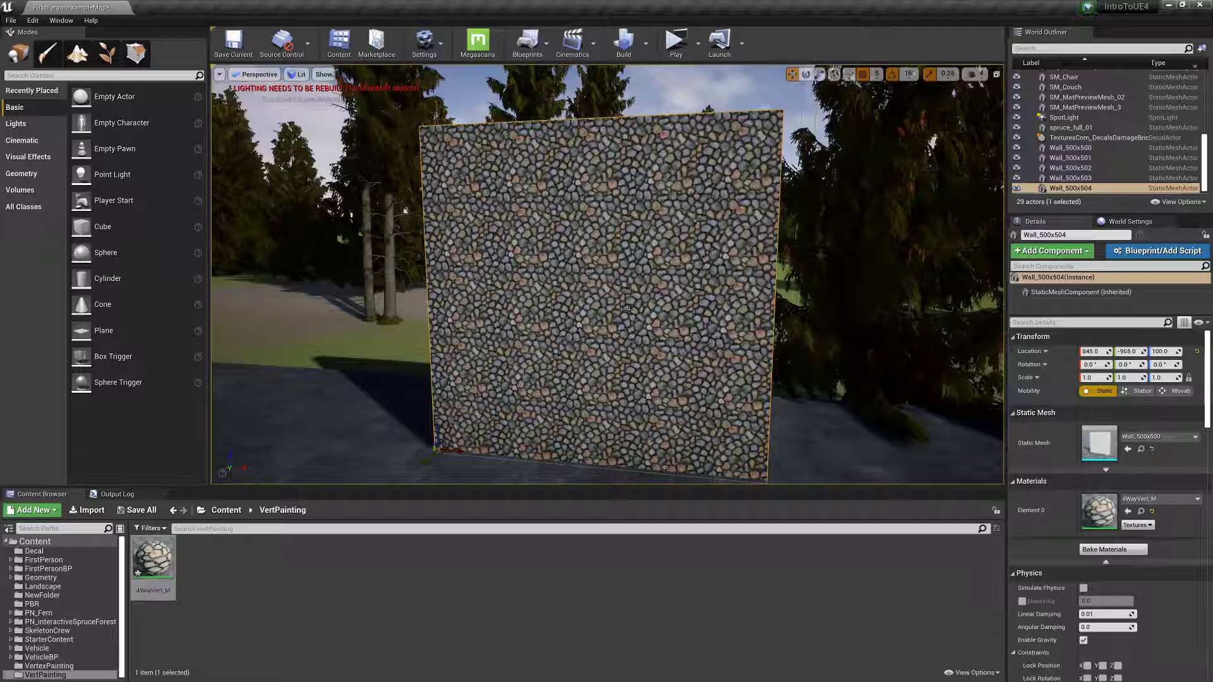
Switch to mesh painting with vertex weights and use ARGB (Four Textures) as the texture weight type
left_click(47, 56)
left_click(98, 82)
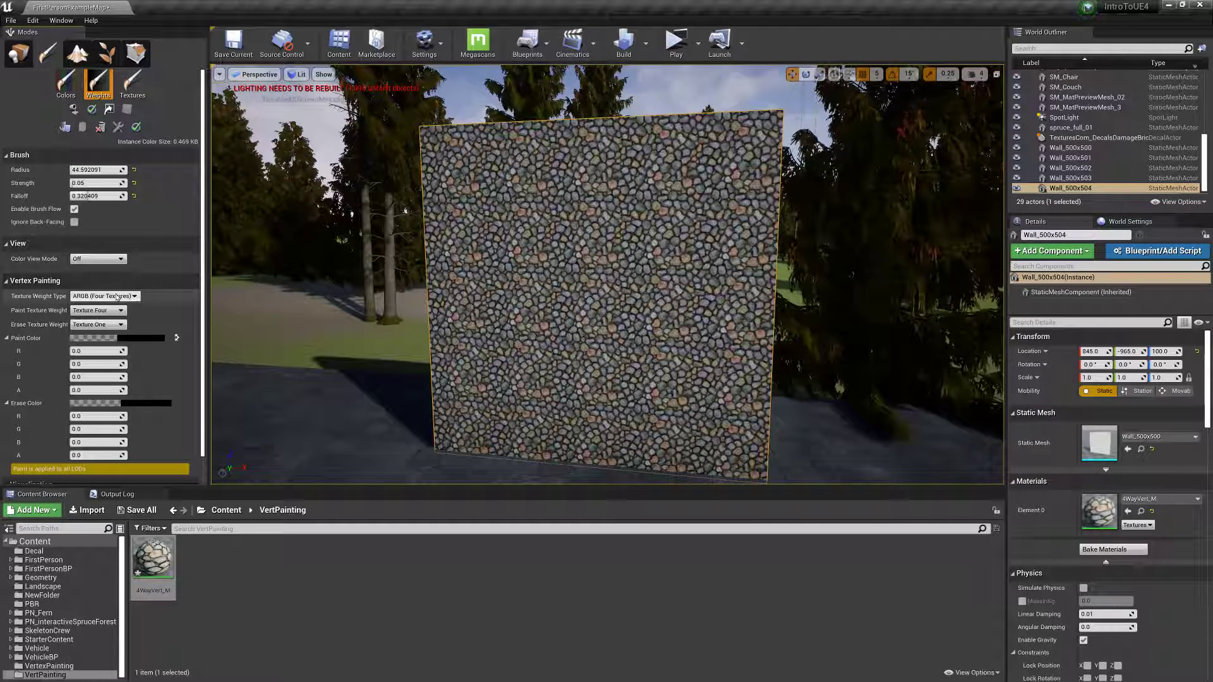
left_click(132, 296)
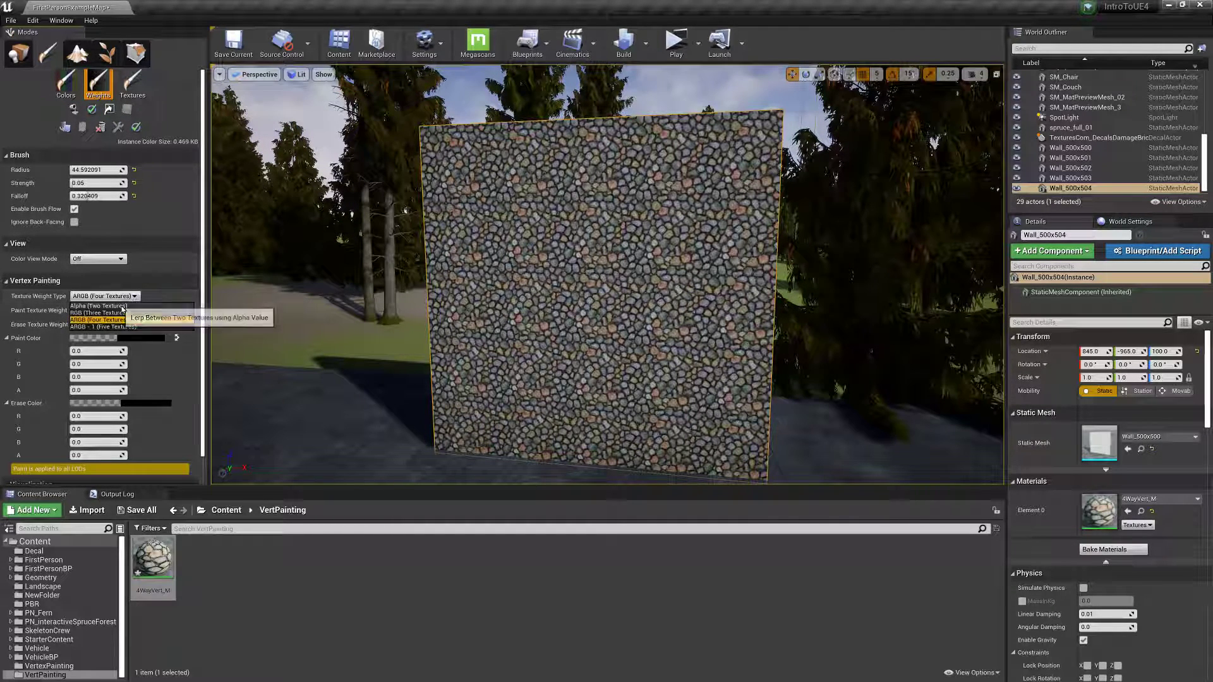
left_click(123, 319)
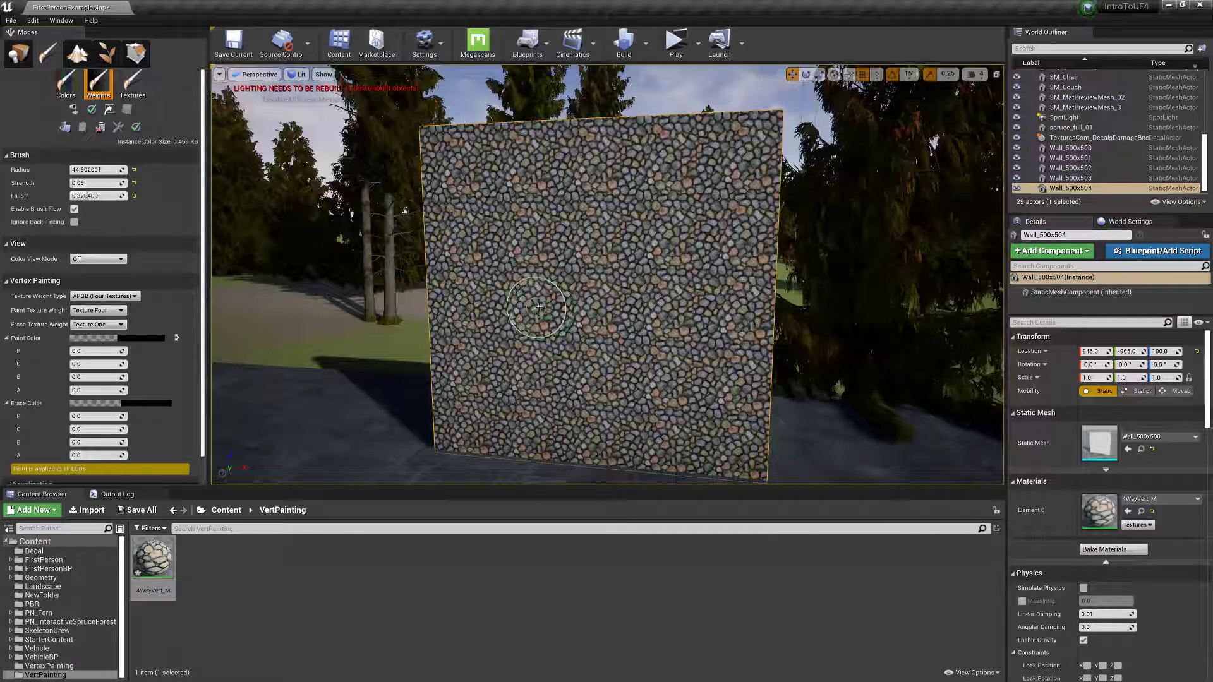
Paint on the upper middle of the wall with paint weight Texture Four and erase weight Texture One
left_click(98, 311)
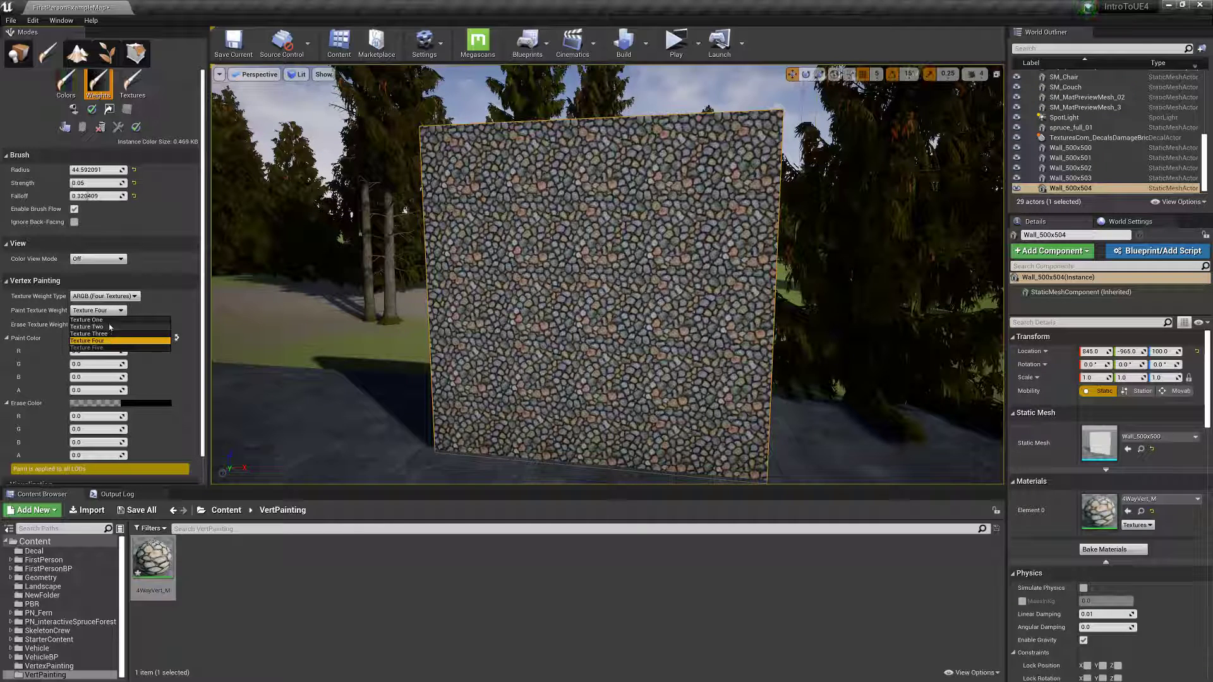
left_click(107, 311)
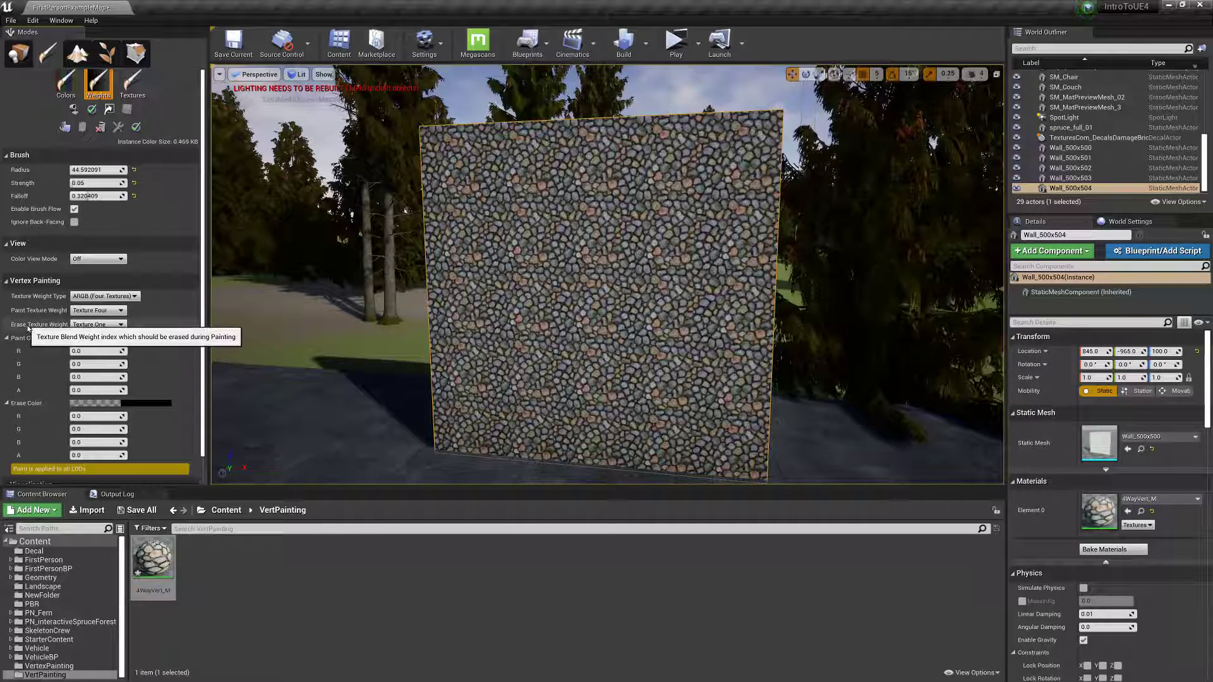
left_click(96, 324)
left_click(98, 333)
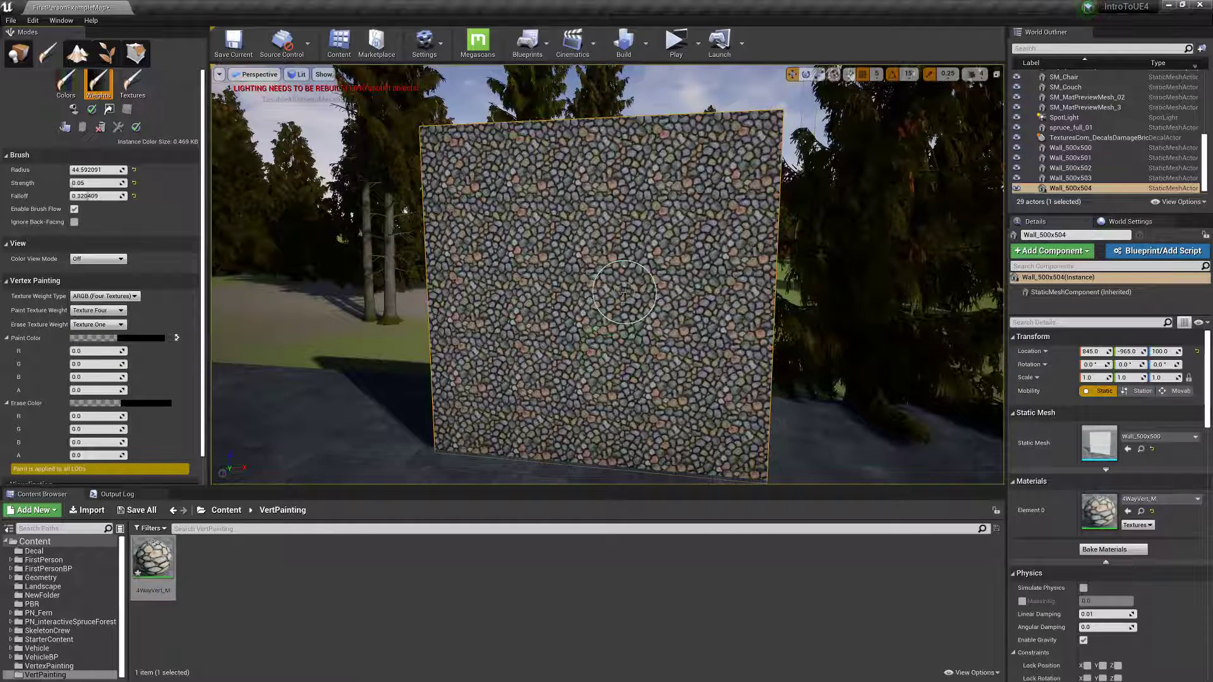
mouse_move(687, 285)
left_mouse_down()
mouse_move(630, 216)
mouse_move(653, 253)
mouse_move(649, 167)
mouse_move(617, 257)
mouse_move(657, 319)
left_mouse_up()
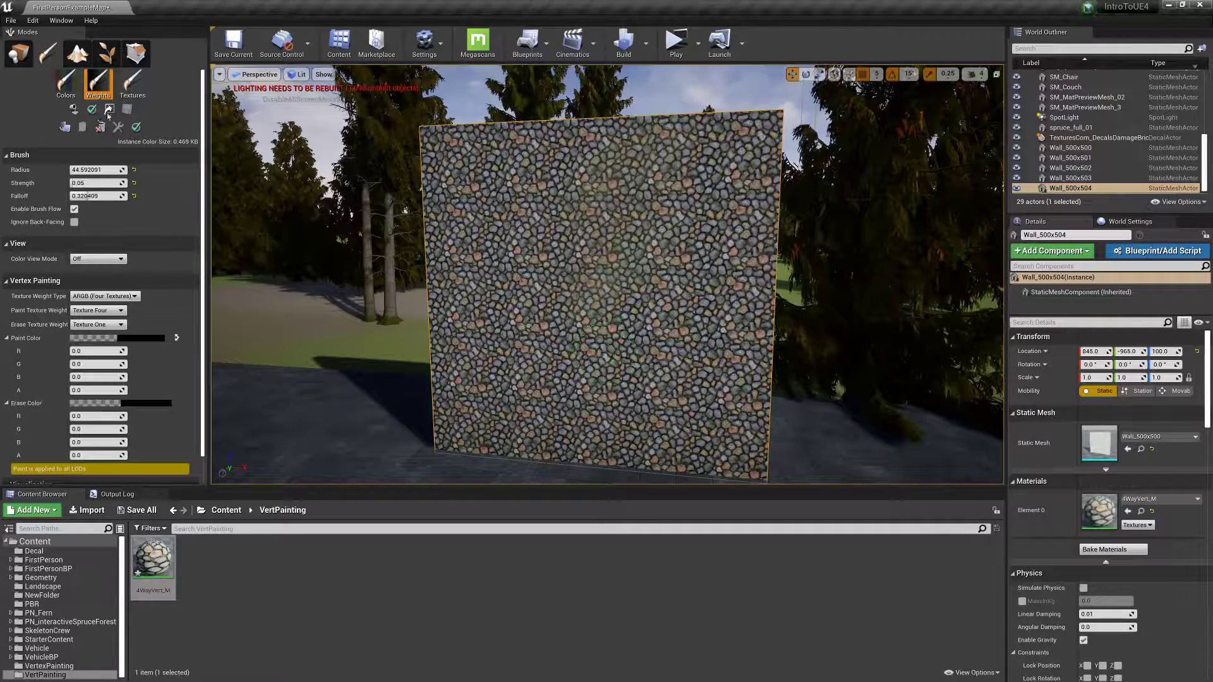
Leave mesh painting, lay Wall_500x504 flat with a -90° rotation, and move it along Y to -435
left_click(15, 60)
right_click_drag(605, 260, 566, 292)
key("s")
key("e")
left_click_drag(566, 292, 571, 277)
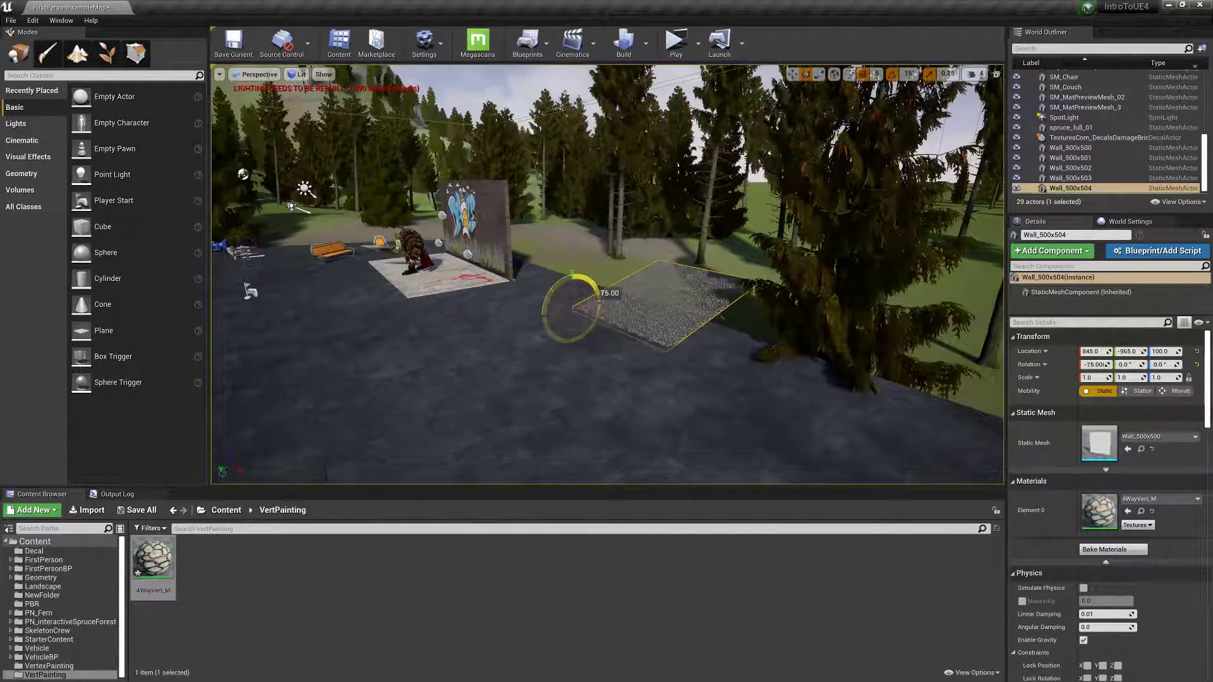
left_click_drag(564, 313, 428, 325)
key("f")
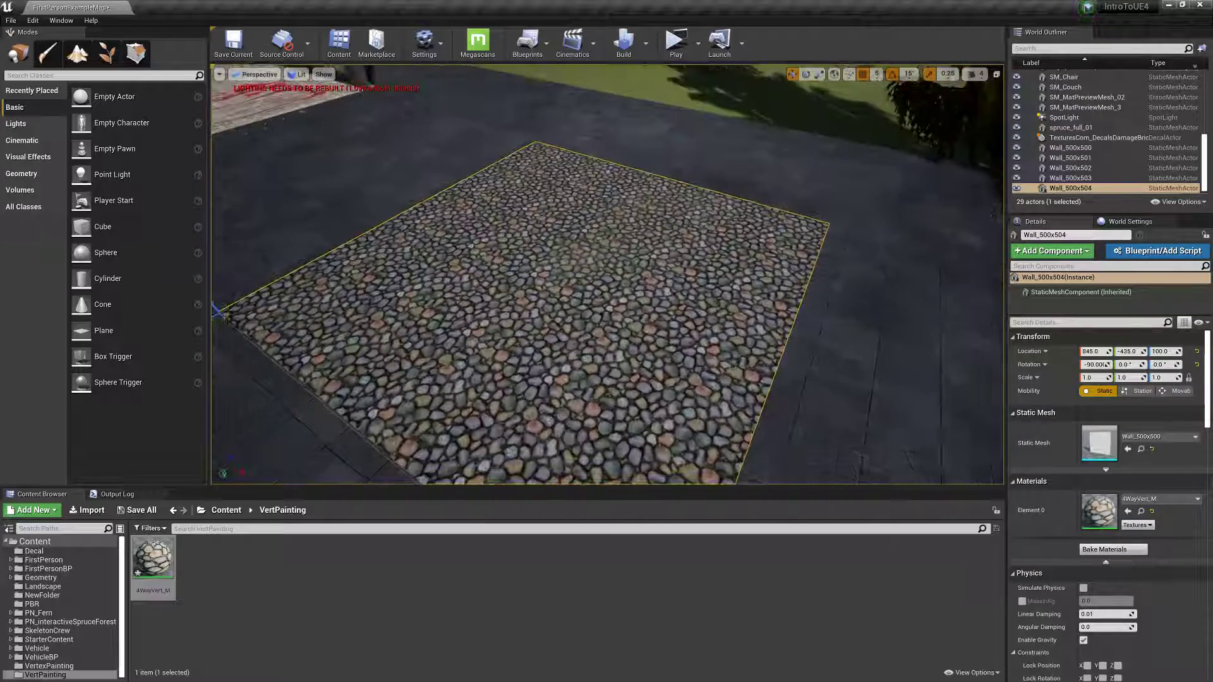
Return to vertex weight painting and brush Texture Four patches across the far half and far corner of the flat mesh
right_click_drag(428, 325, 439, 321)
key("w")
left_click(48, 54)
left_click(98, 82)
left_click_drag(622, 286, 663, 189)
left_click_drag(350, 288, 510, 164)
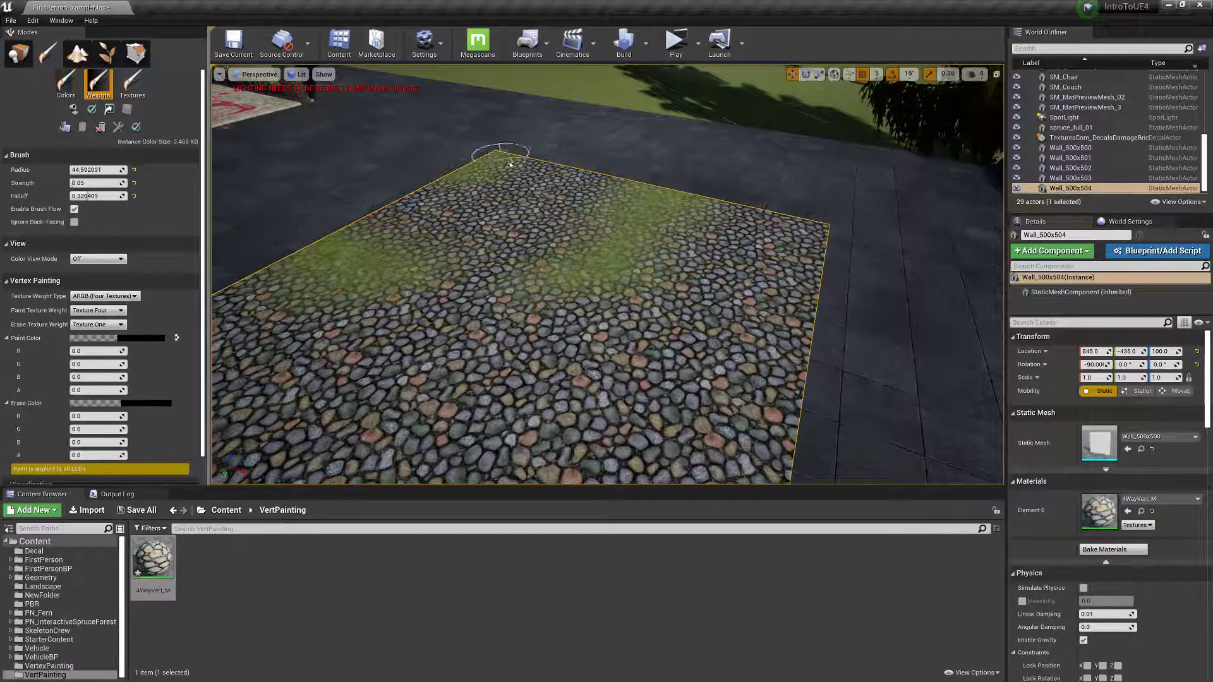
Set the paint texture weight to Texture Three and paint along the flat mesh's outer edge
left_click(116, 311)
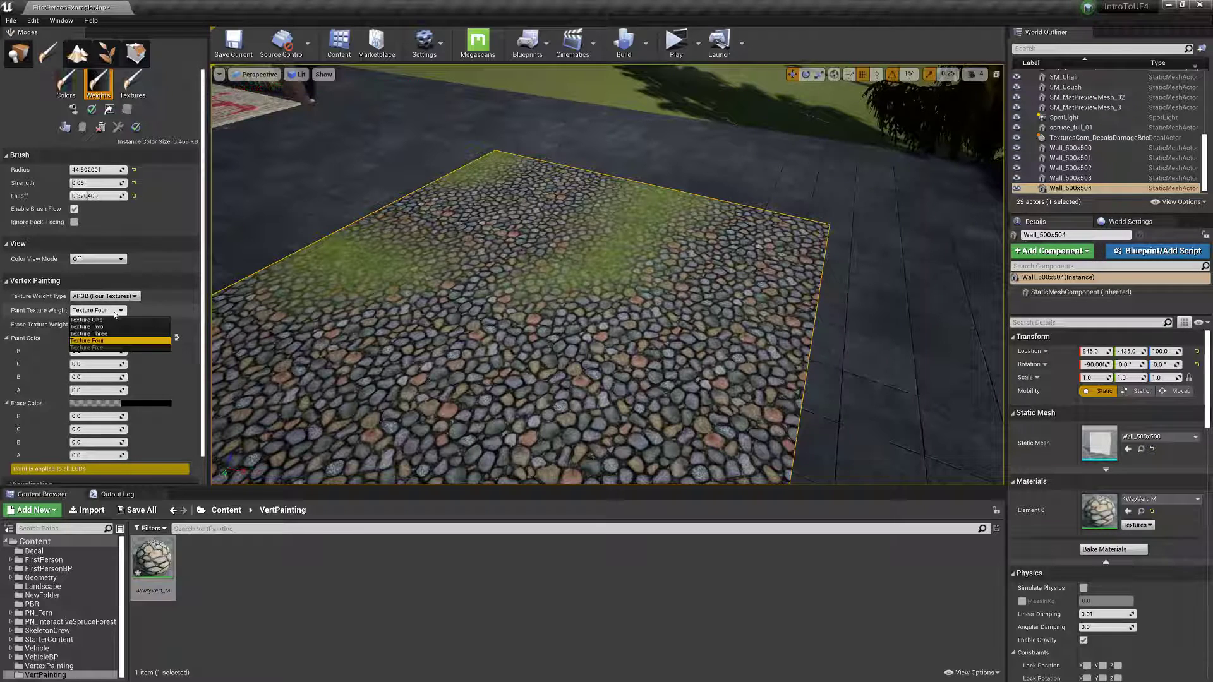
left_click(94, 334)
mouse_move(739, 363)
left_mouse_down()
mouse_move(785, 319)
mouse_move(743, 369)
mouse_move(739, 442)
mouse_move(726, 455)
left_mouse_up()
Set the paint texture weight to Texture Two and paint patches around the middle of the flat mesh
left_click(116, 310)
left_click(95, 327)
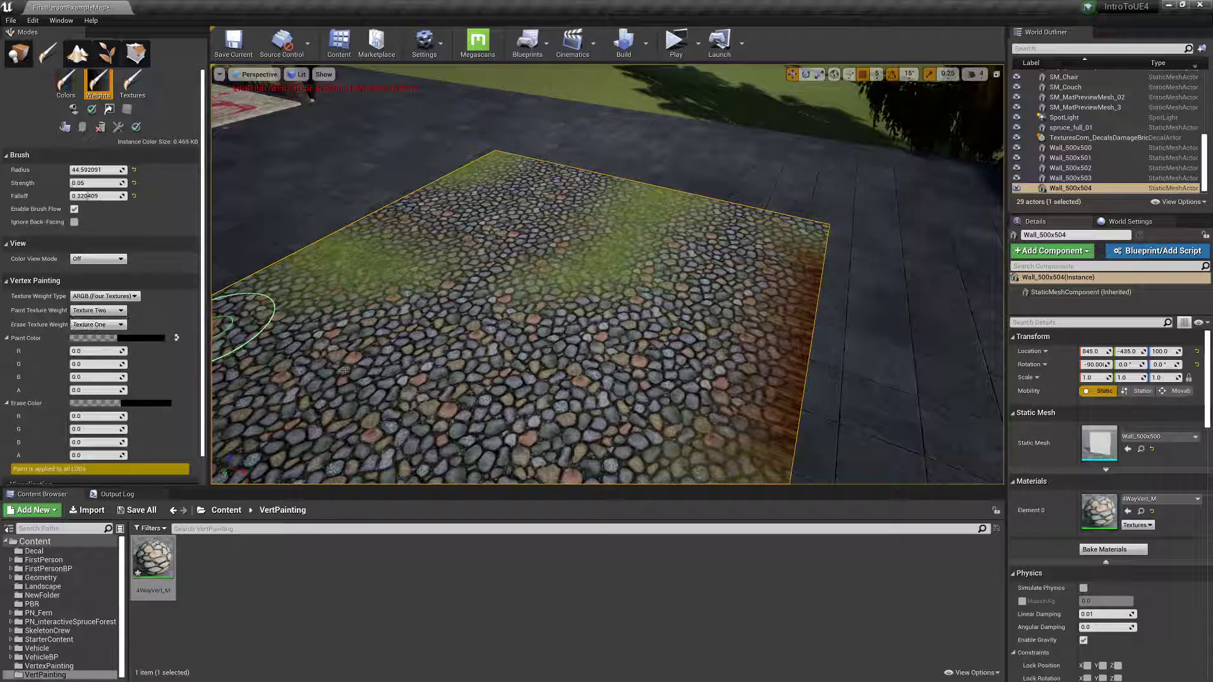
mouse_move(442, 415)
left_mouse_down()
mouse_move(495, 365)
mouse_move(534, 371)
mouse_move(542, 352)
mouse_move(526, 385)
left_mouse_up()
key("s")
right_click_drag(558, 382, 461, 373)
key("w")
mouse_move(606, 365)
left_mouse_down()
mouse_move(536, 335)
mouse_move(600, 389)
mouse_move(558, 362)
mouse_move(611, 386)
mouse_move(554, 357)
mouse_move(548, 369)
mouse_move(651, 414)
mouse_move(567, 404)
mouse_move(693, 438)
mouse_move(631, 316)
mouse_move(758, 370)
mouse_move(630, 383)
left_mouse_up()
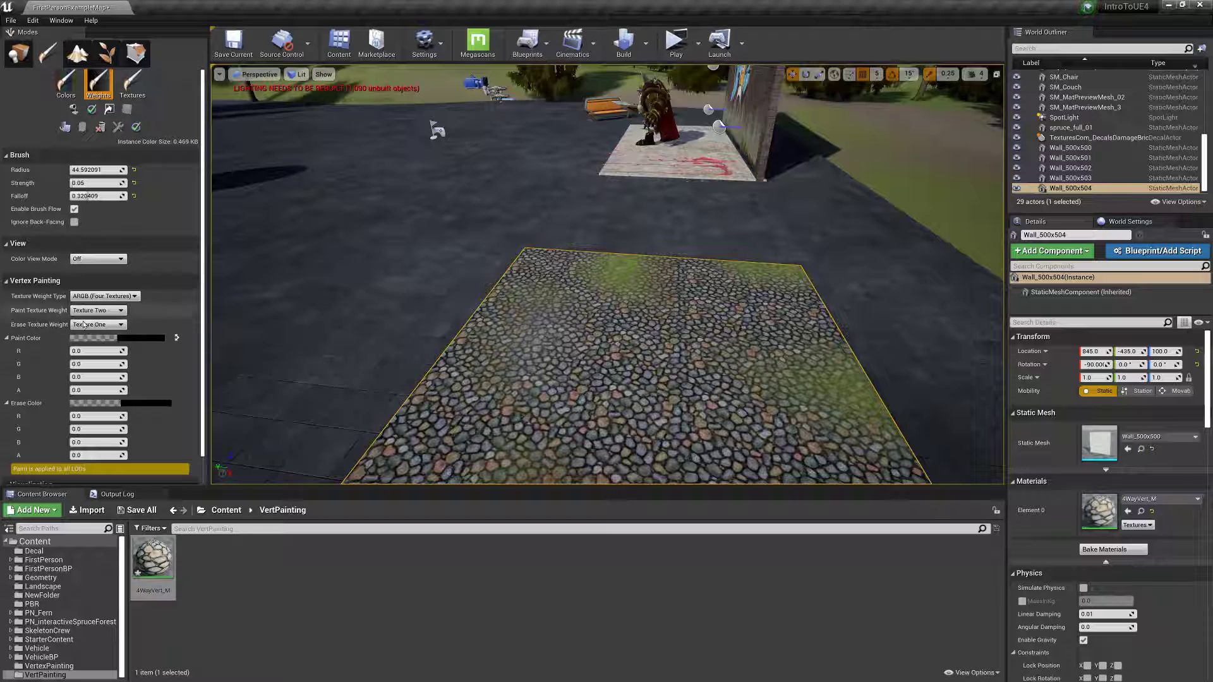
scroll(120, 376, "down", 2)
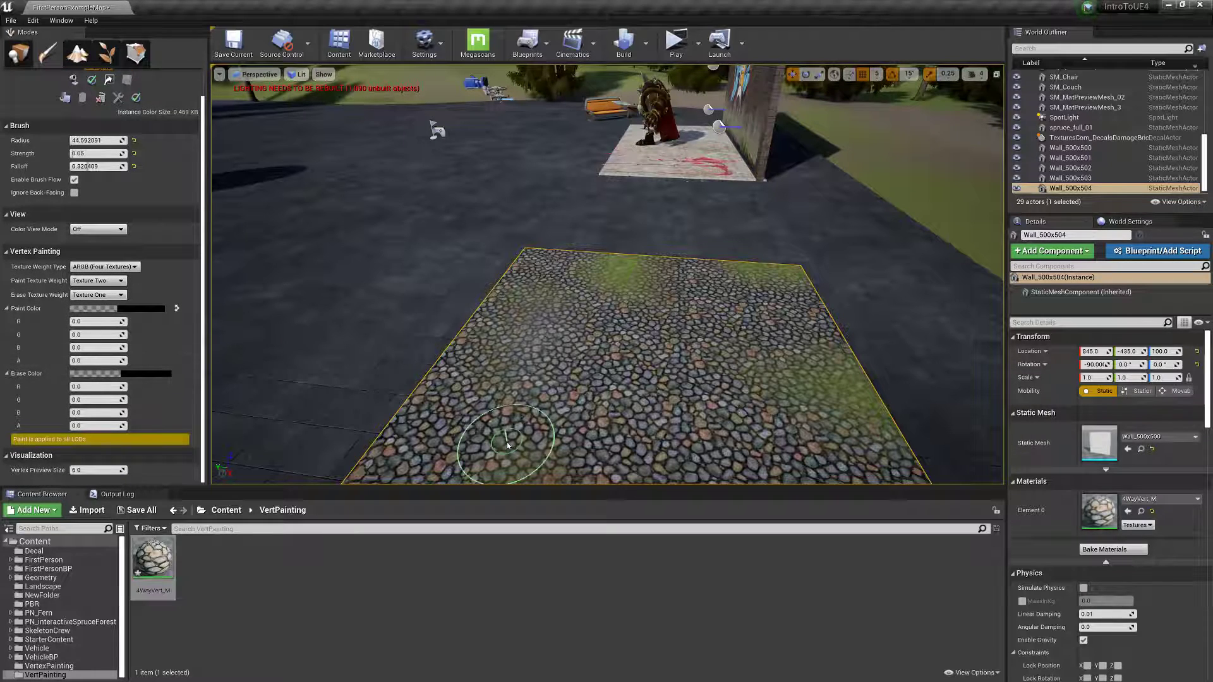
Leave mesh painting and open the 4WayVert_M material in a maximized editor window
mouse_move(679, 330)
right_mouse_down()
mouse_move(638, 373)
mouse_move(663, 391)
right_mouse_up()
left_click(18, 54)
mouse_move(379, 271)
right_mouse_down()
mouse_move(442, 221)
mouse_move(543, 209)
mouse_move(518, 215)
right_mouse_up()
left_click_drag(153, 559, 660, 353)
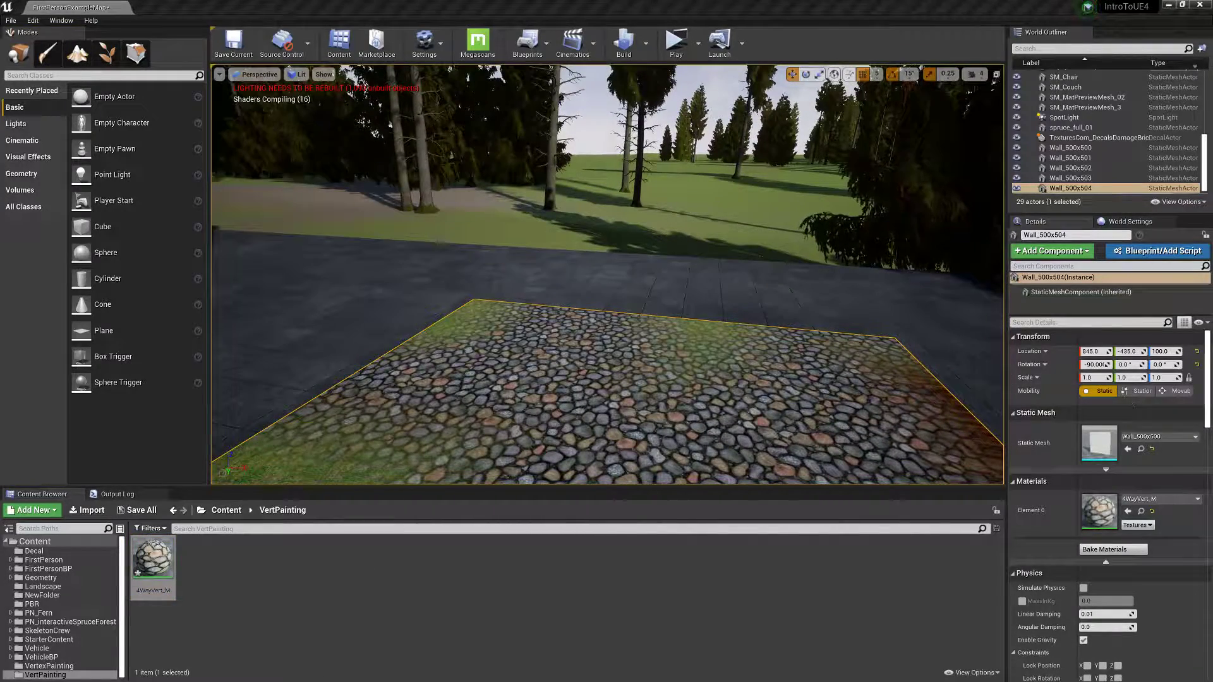
left_click_drag(1212, 215, 575, 225)
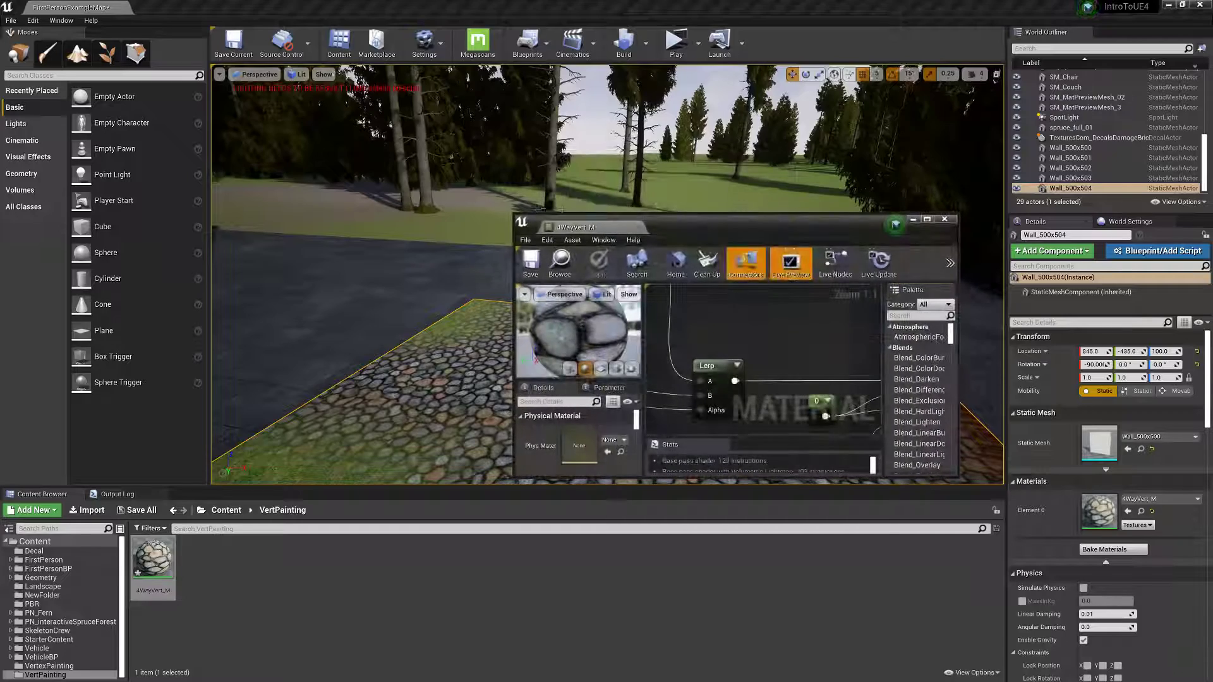
double_click(758, 226)
Enlarge the graph area and examine the whole 4WayVert_M node network, from texture coordinates through the Lerp chain to the output
scroll(679, 345, "down", 3)
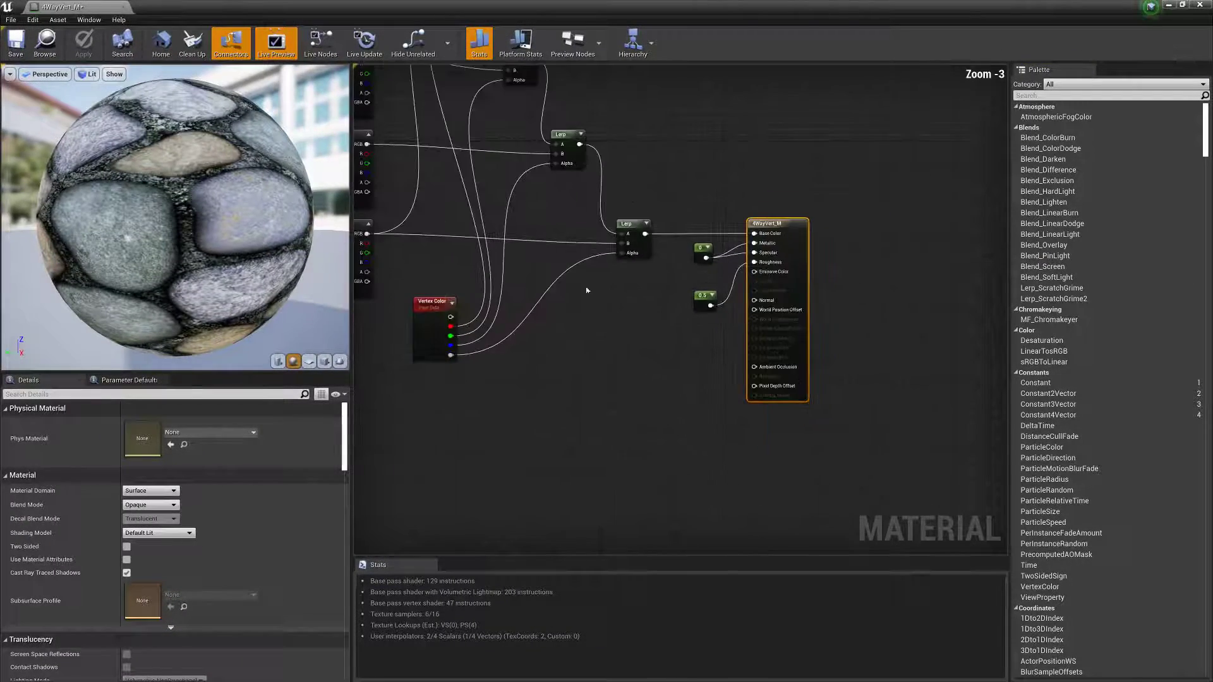
scroll(679, 344, "down", 3)
right_click_drag(655, 300, 701, 301)
scroll(701, 301, "up", 2)
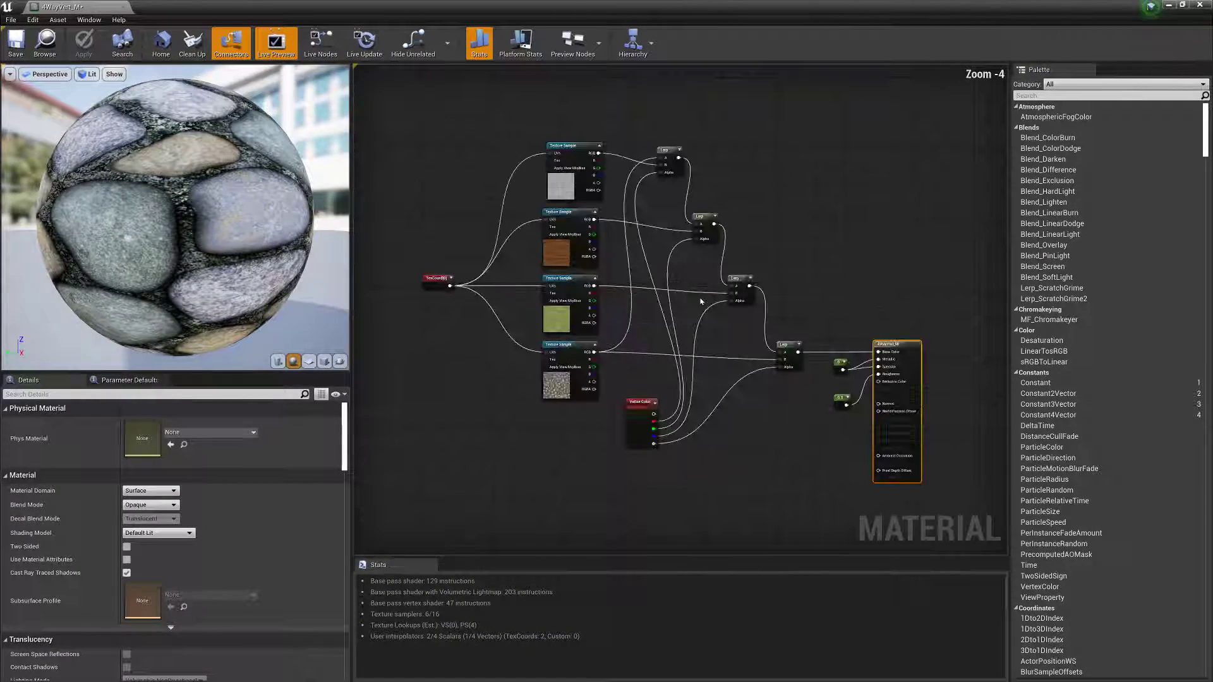
scroll(700, 301, "up", 1)
left_click_drag(1010, 309, 1102, 311)
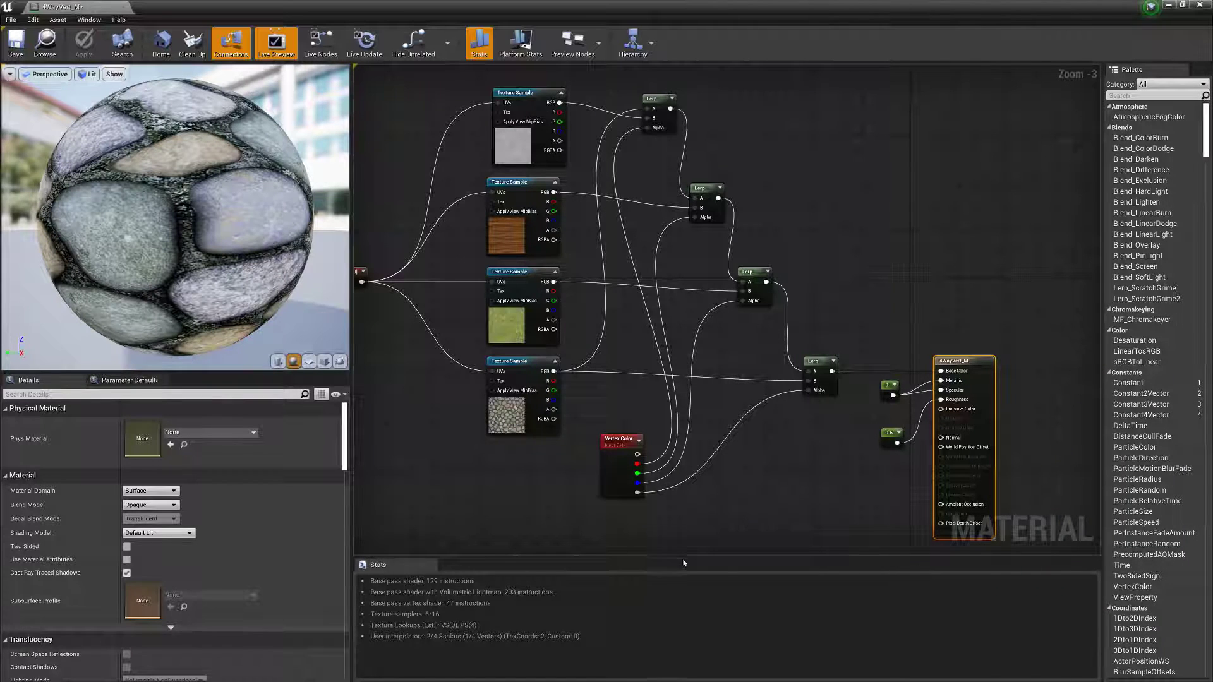
left_click_drag(686, 557, 686, 584)
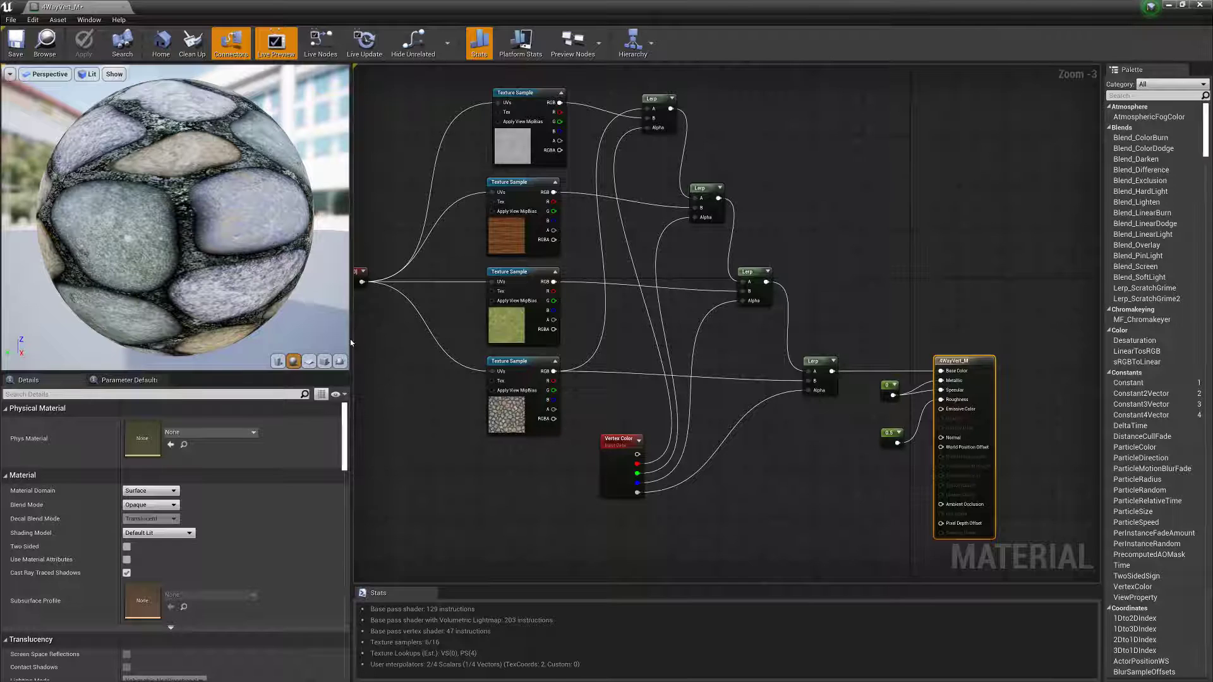
left_click_drag(338, 341, 295, 341)
right_click_drag(370, 347, 425, 351)
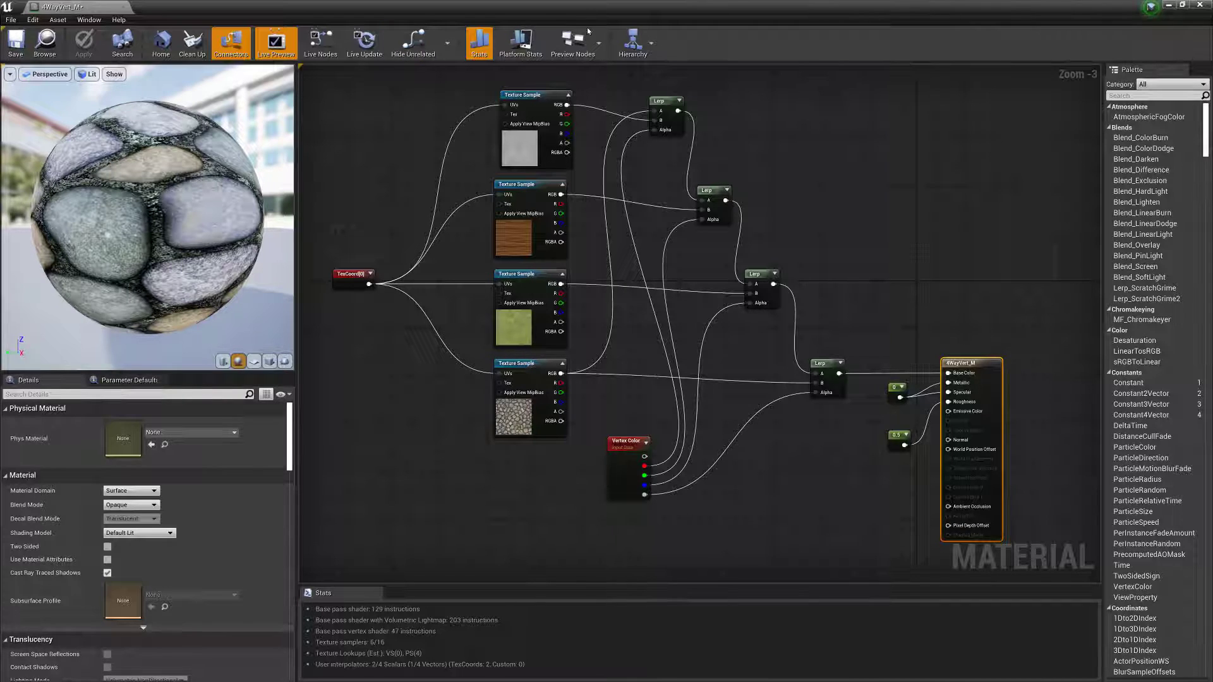
Restore the material editor to a smaller window over the level and inspect the painted mesh from several angles
left_click_drag(659, 5, 422, 169)
right_click_drag(795, 341, 846, 354)
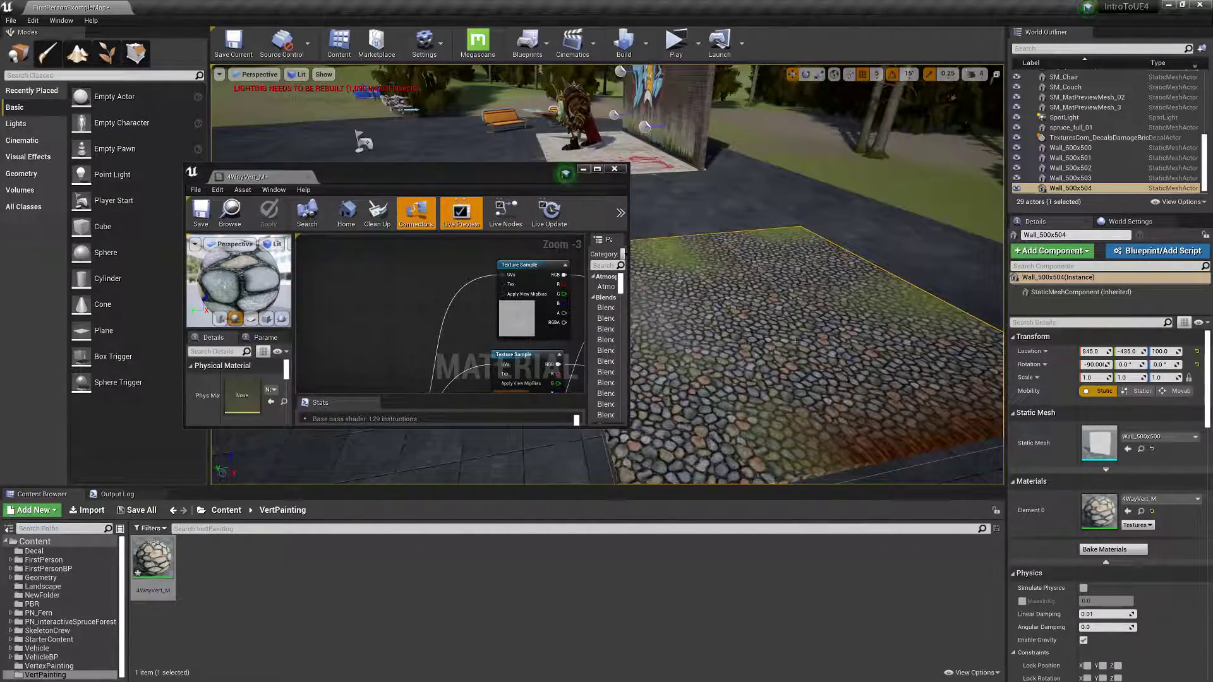
right_click_drag(809, 354, 845, 432)
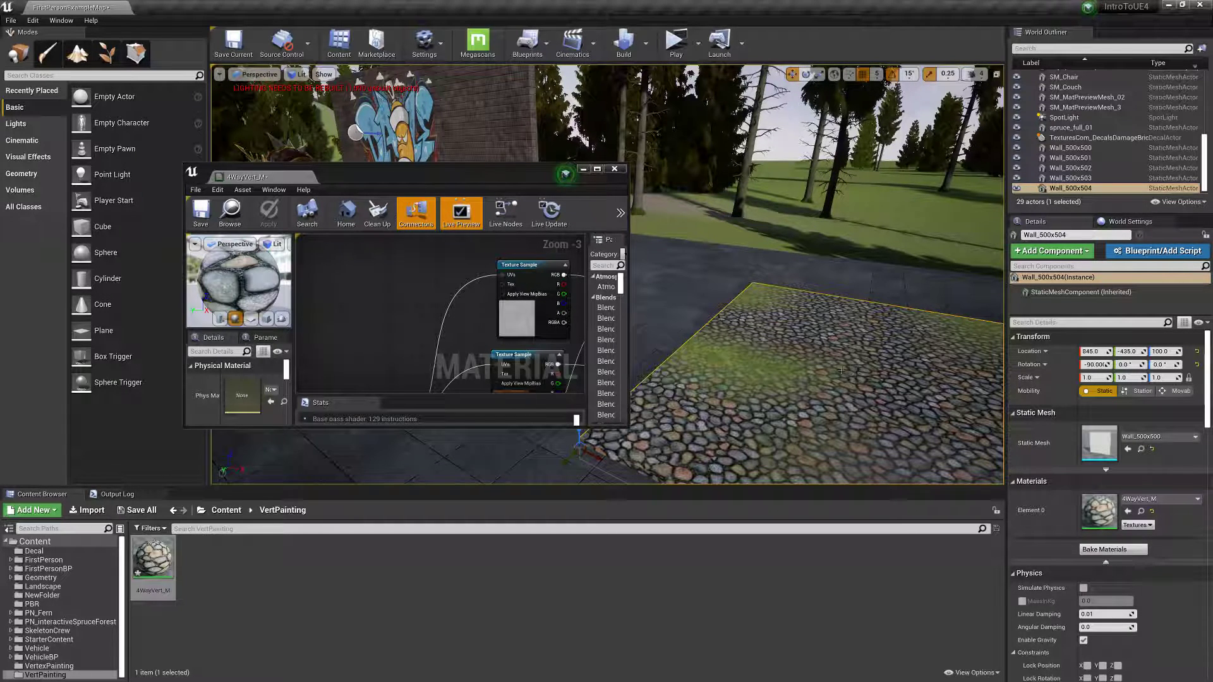
right_click_drag(829, 302, 862, 290)
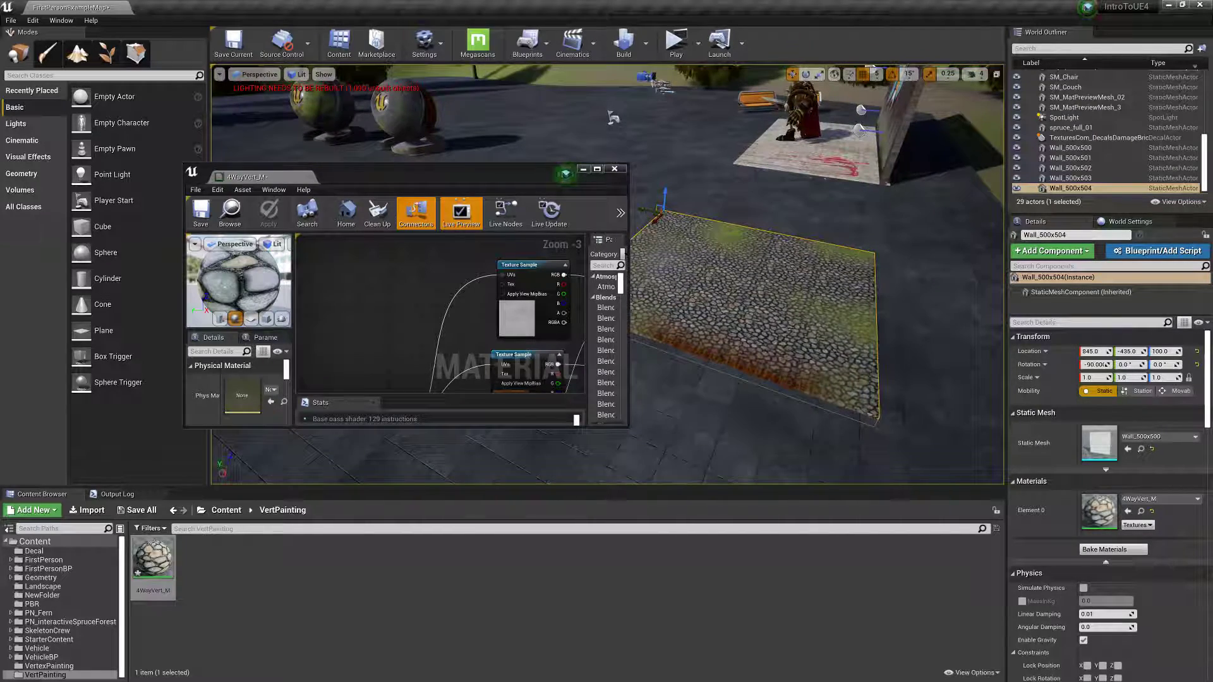